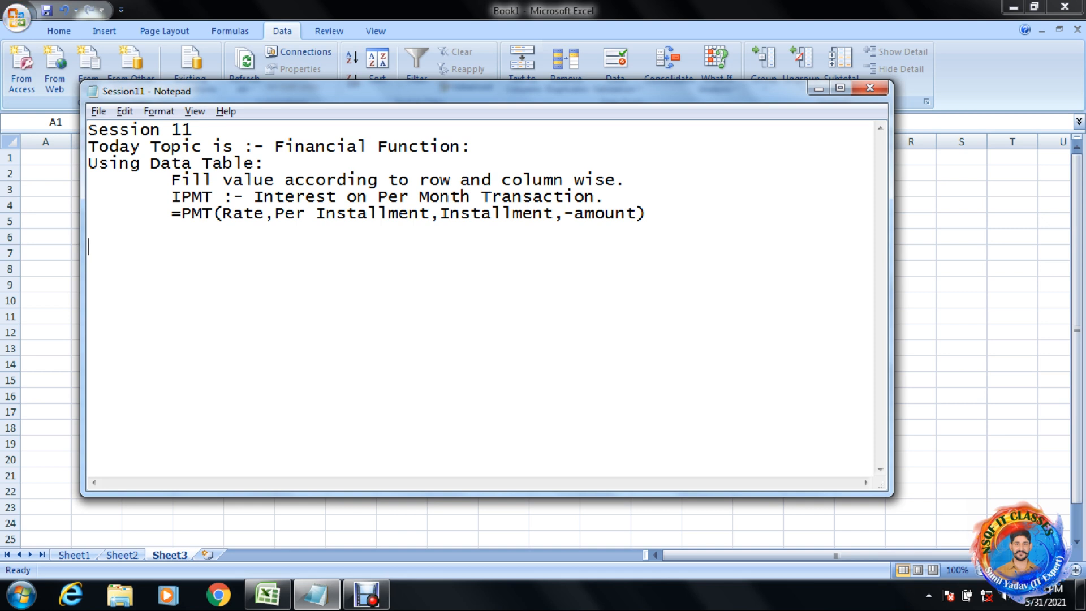
Step: Correct the function name in the notes' formula to =IPMT, and switch to the Excel workbook
{"action": "left_click", "coordinate": [182, 213]}
{"action": "type", "text": "I"}
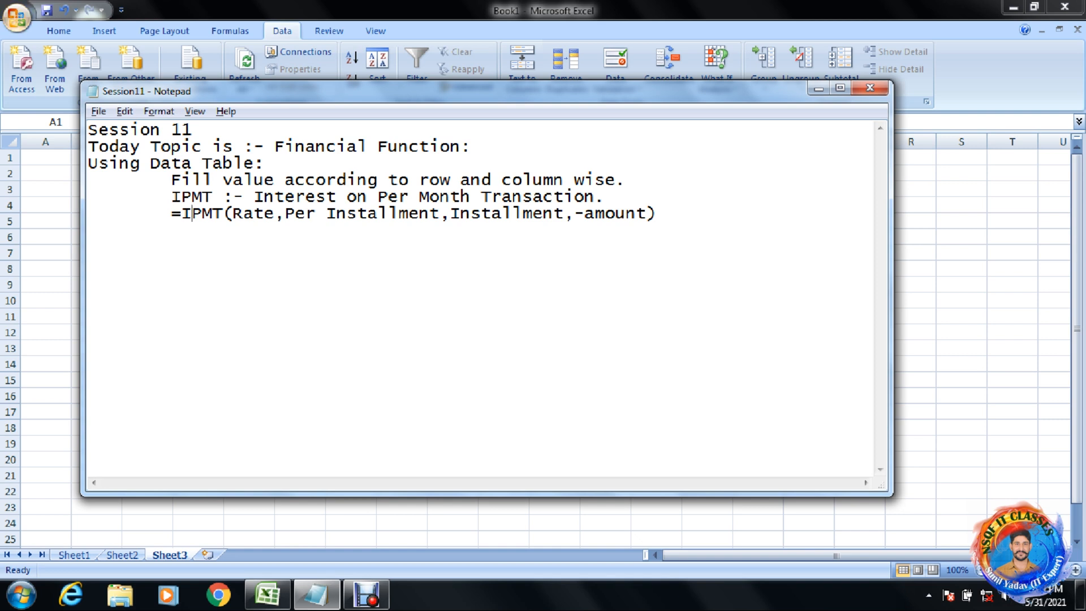
{"action": "key", "text": "alt+Tab"}
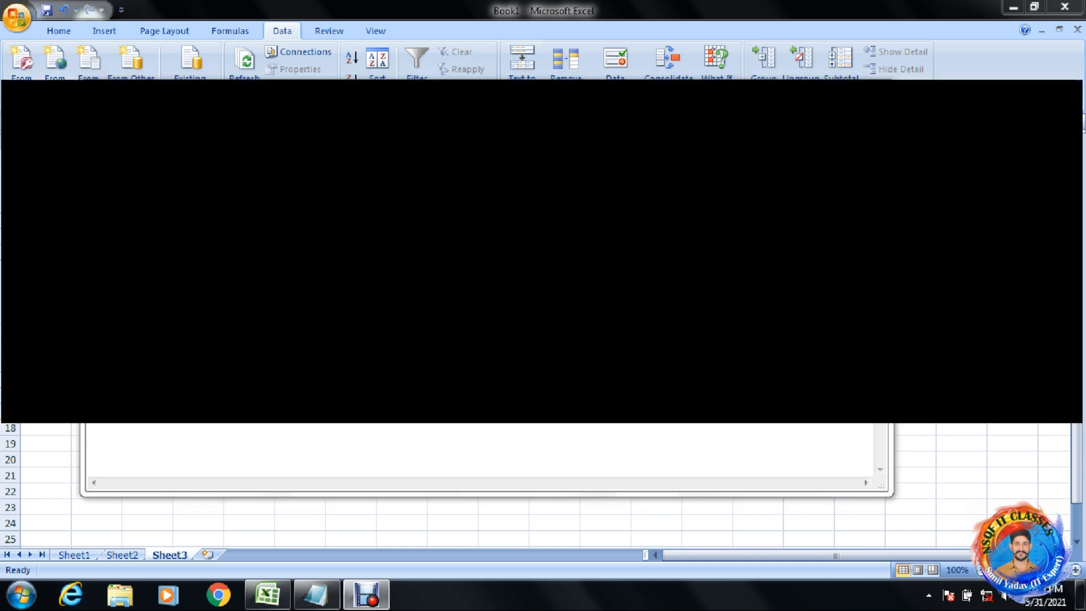
{"action": "key", "text": "alt+Tab"}
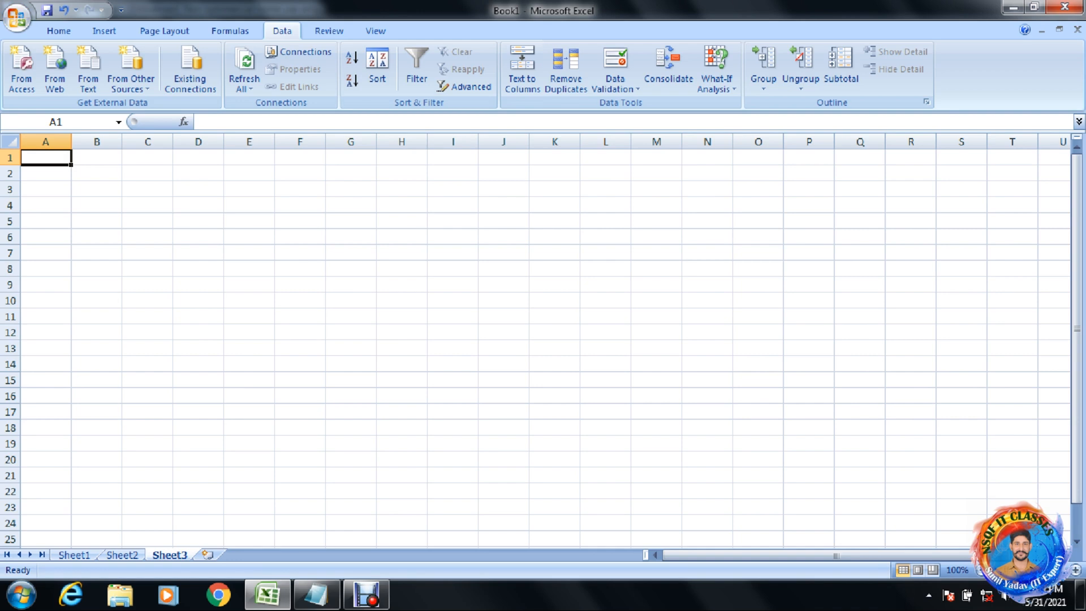
Step: Enter the labels Amount, Rate and Installment in cells D3 to D5
{"action": "left_click", "coordinate": [198, 189]}
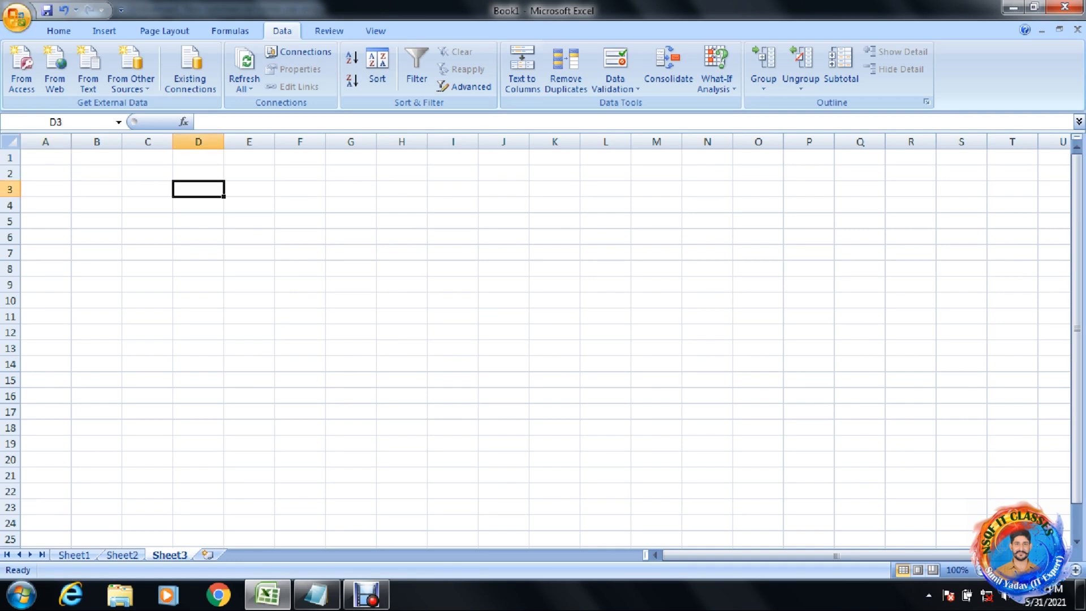
{"action": "type", "text": "Amount"}
{"action": "key", "text": "Return"}
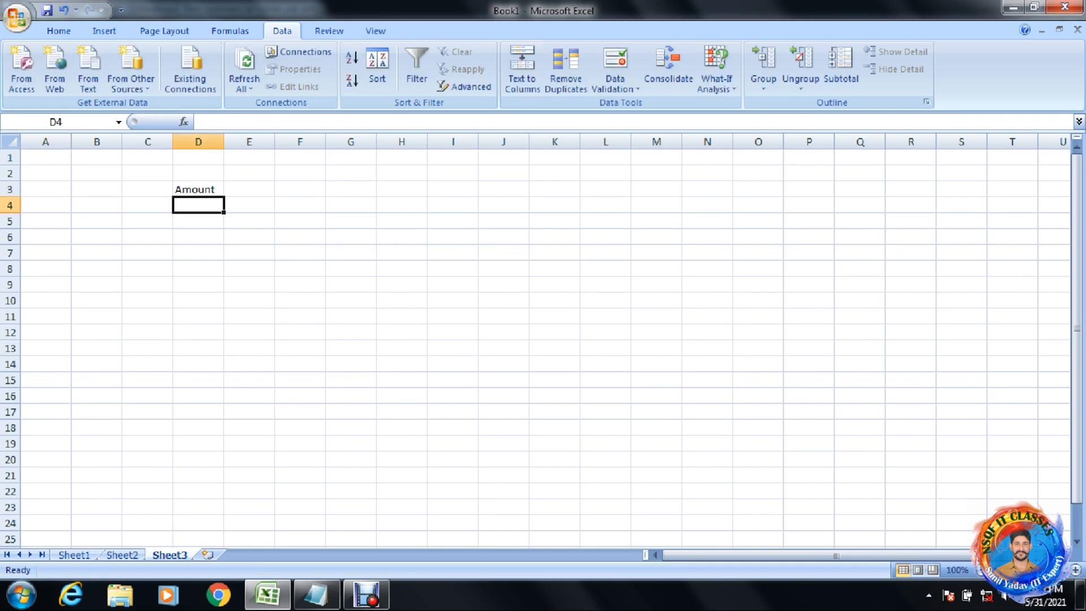
{"action": "type", "text": "Rate"}
{"action": "double_click", "coordinate": [192, 189]}
{"action": "left_click", "coordinate": [217, 189]}
{"action": "key", "text": "Return"}
{"action": "key", "text": "Return"}
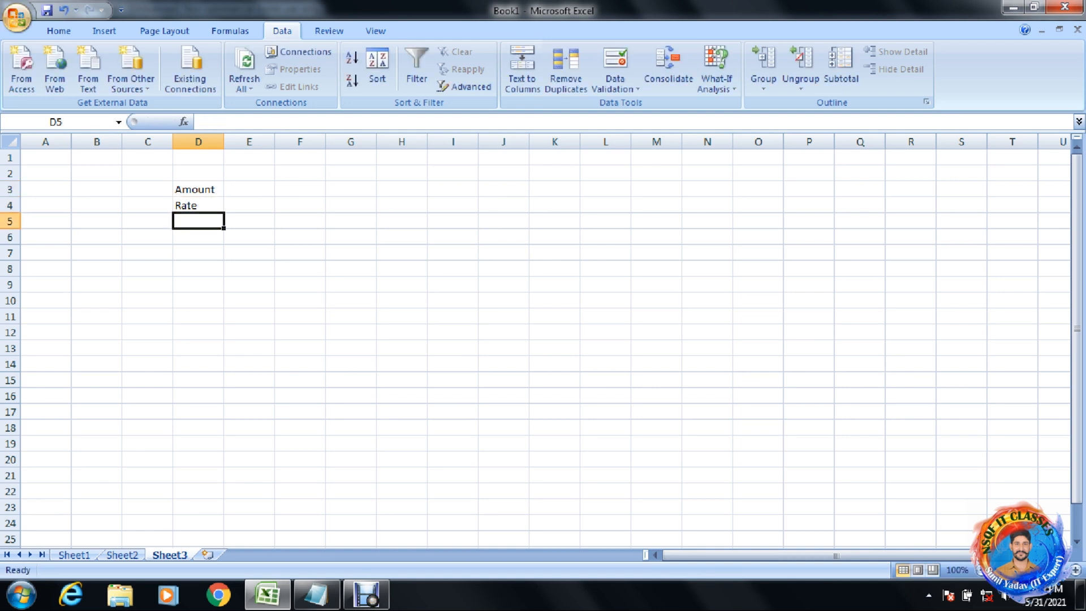
{"action": "type", "text": "Installment"}
Step: Enter the loan values beside their labels: 100000 in E3, 9% in E4 and 24 in E5
{"action": "left_click", "coordinate": [198, 189]}
{"action": "double_click", "coordinate": [198, 189]}
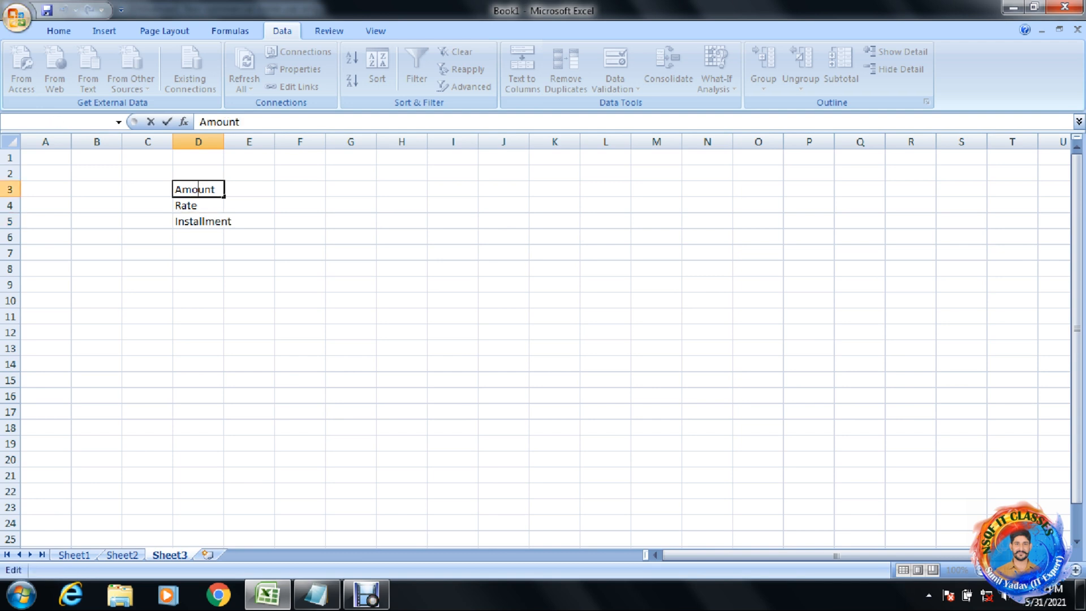
{"action": "key", "text": "Return"}
{"action": "key", "text": "Up"}
{"action": "key", "text": "Right"}
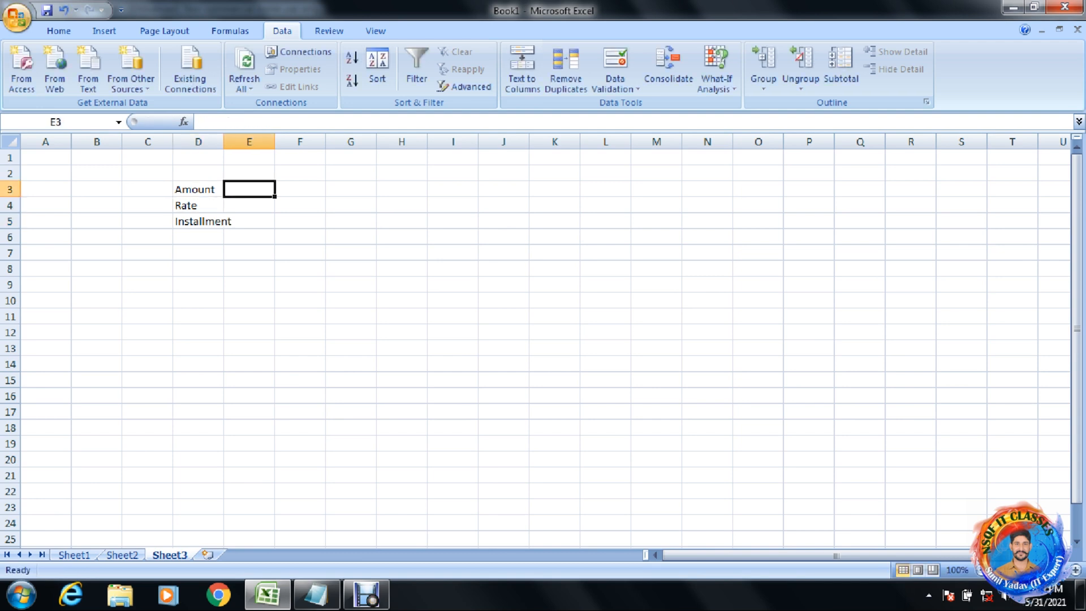
{"action": "type", "text": "100000"}
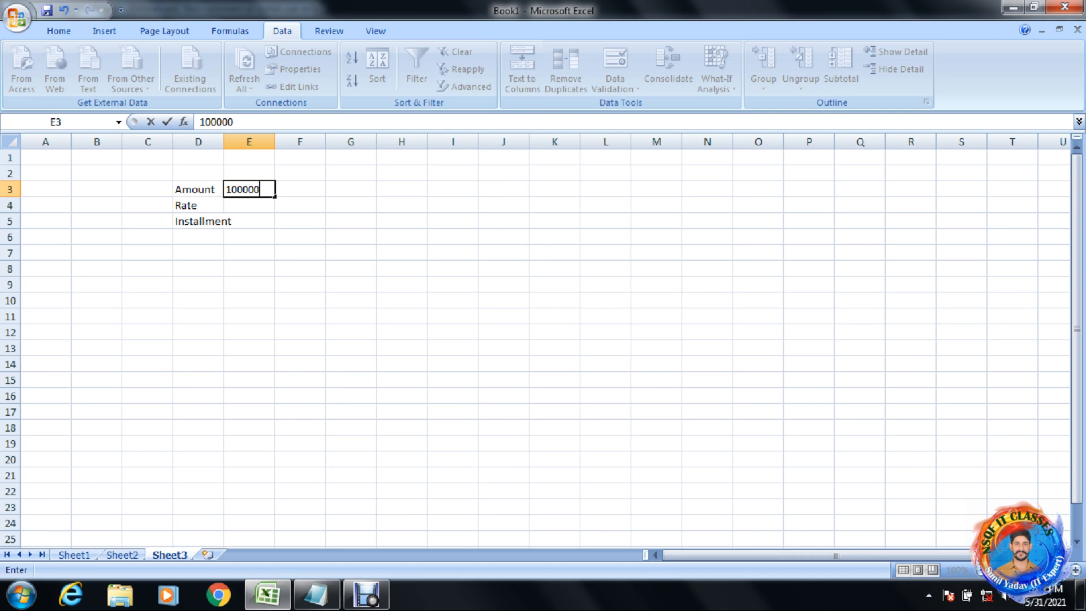
{"action": "key", "text": "Return"}
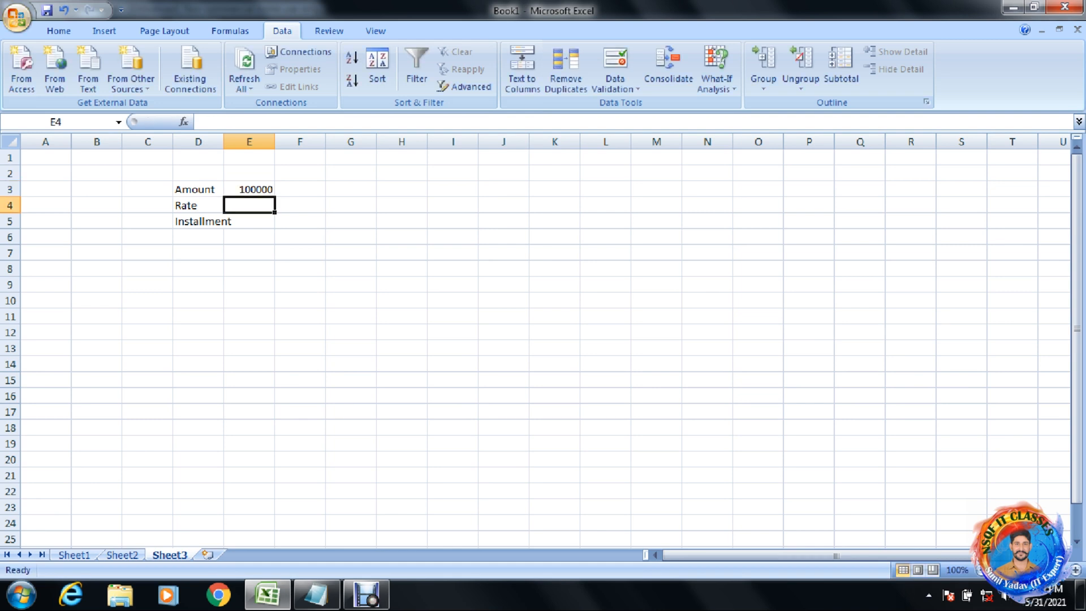
{"action": "type", "text": "9%"}
{"action": "key", "text": "Return"}
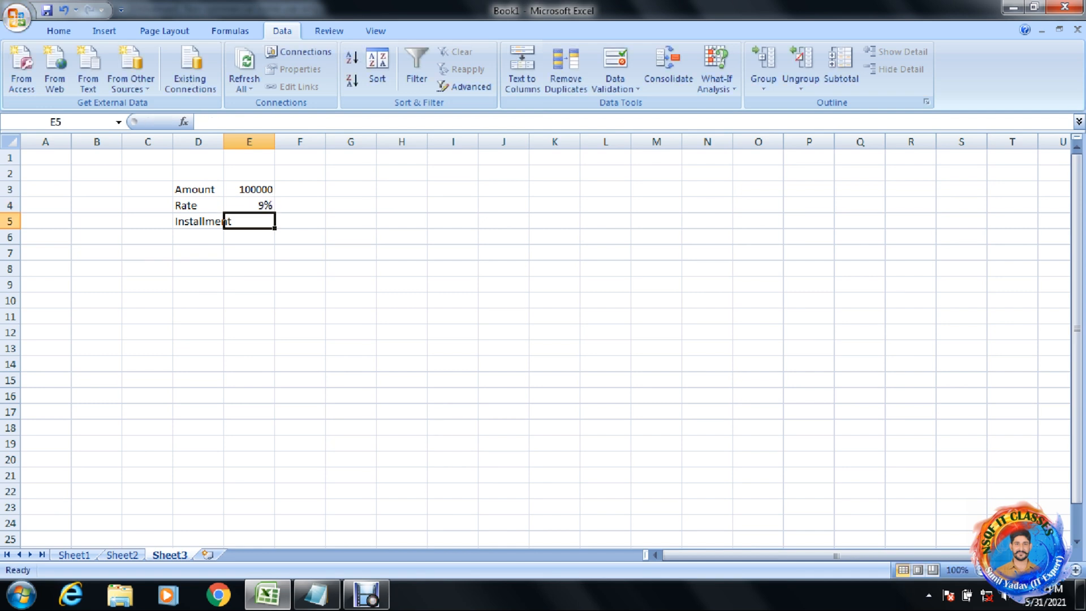
{"action": "type", "text": "24"}
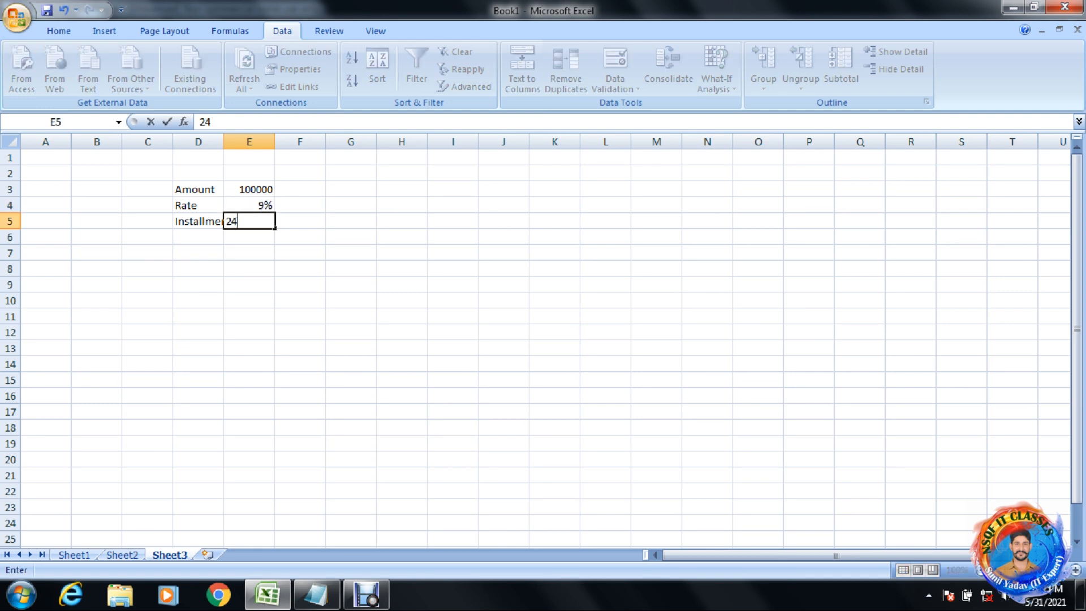
{"action": "key", "text": "Return"}
{"action": "key", "text": "Return"}
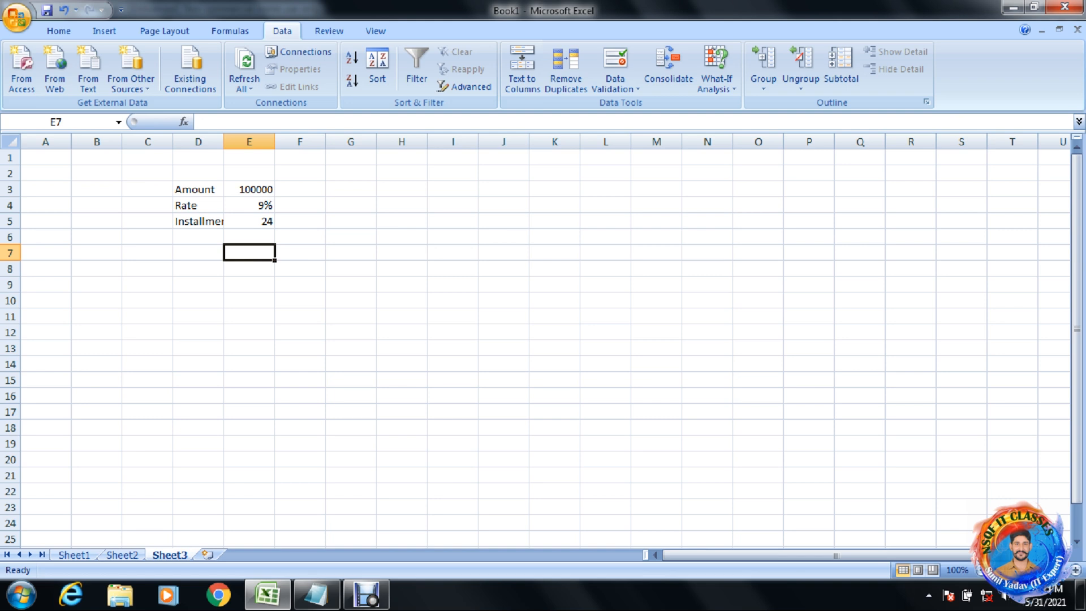
Step: Enter the beginning of a payment formula, =pmt, in cell E7
{"action": "key", "text": "Left"}
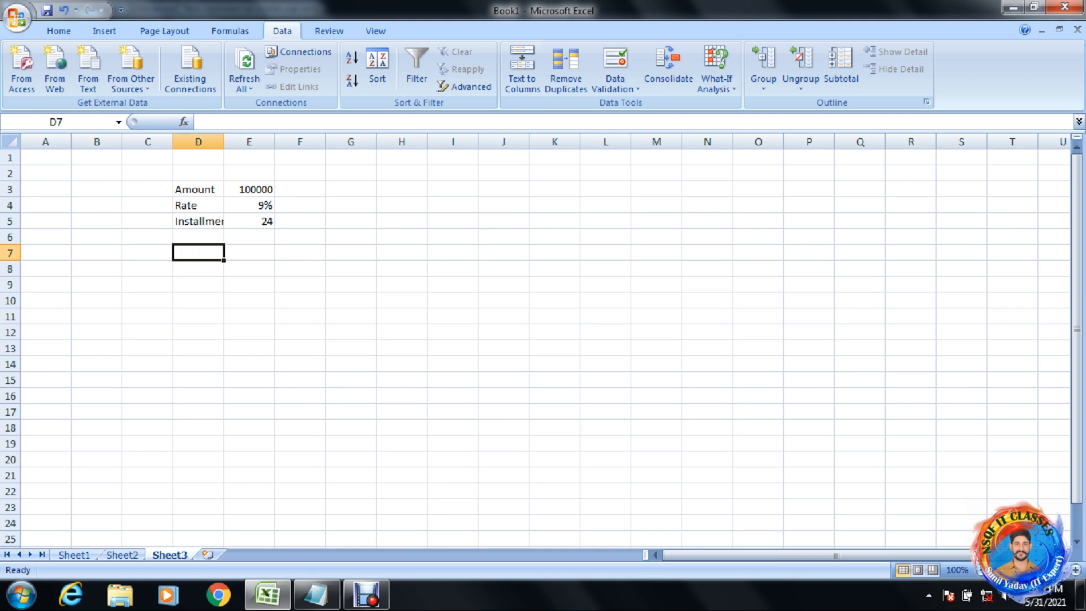
{"action": "key", "text": "Right"}
{"action": "type", "text": "=p"}
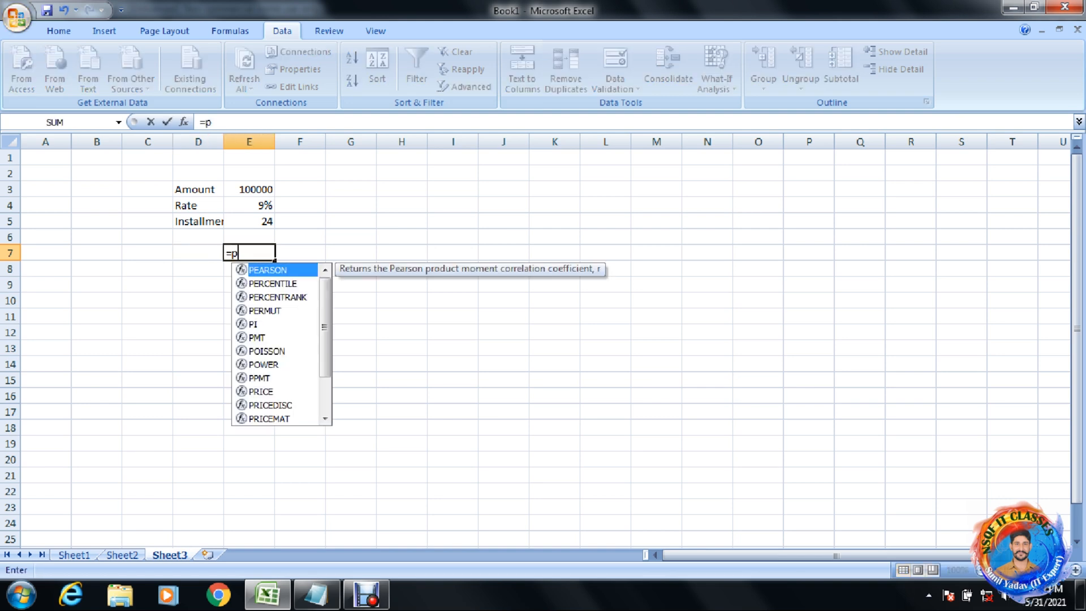
{"action": "type", "text": "mt"}
{"action": "key", "text": "Left"}
{"action": "key", "text": "Up"}
{"action": "key", "text": "Up"}
{"action": "key", "text": "Up"}
{"action": "key", "text": "Right"}
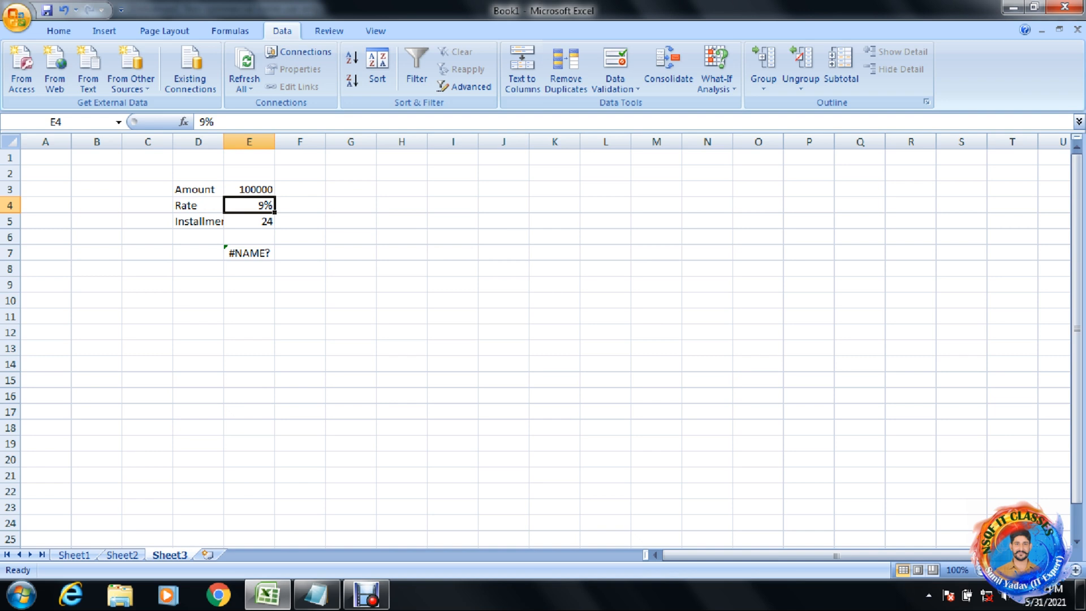
Step: Complete the payment formula in E7 as =pmt(E4/12,E5,-E3)
{"action": "left_click", "coordinate": [249, 253]}
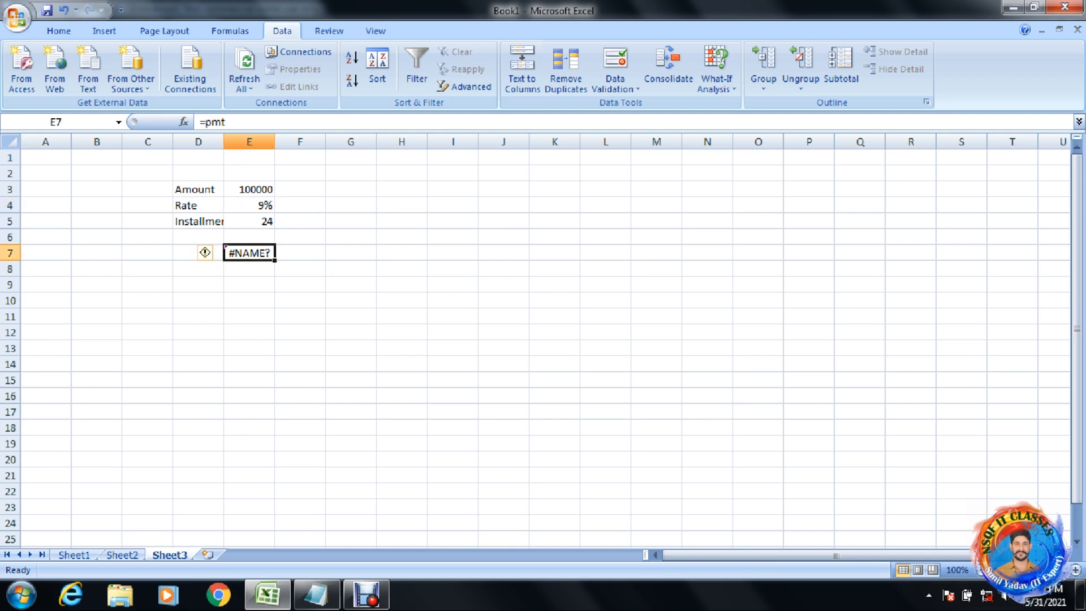
{"action": "left_click", "coordinate": [249, 122]}
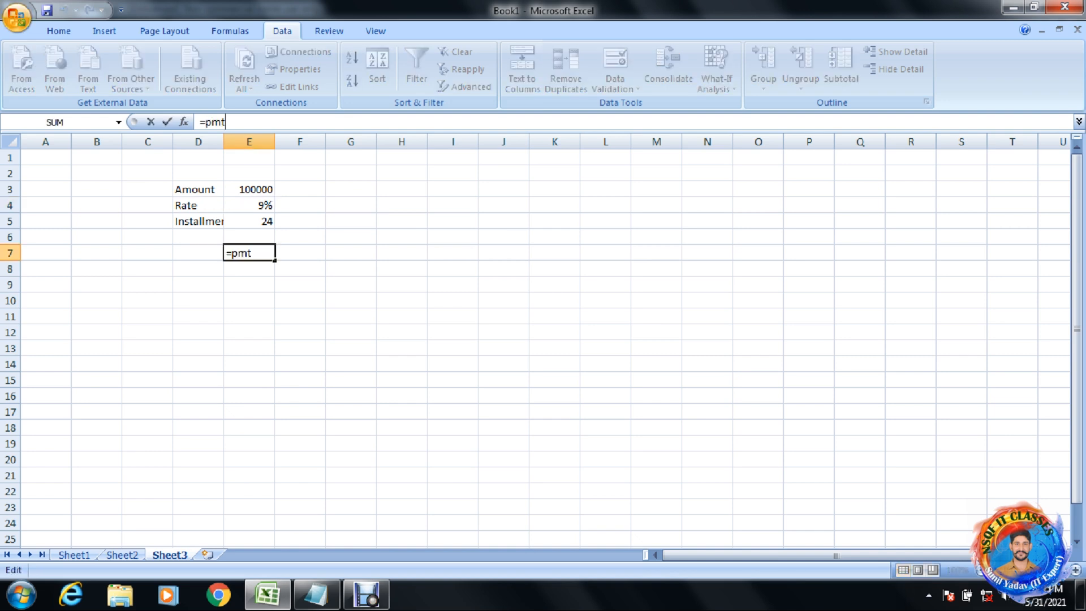
{"action": "type", "text": "("}
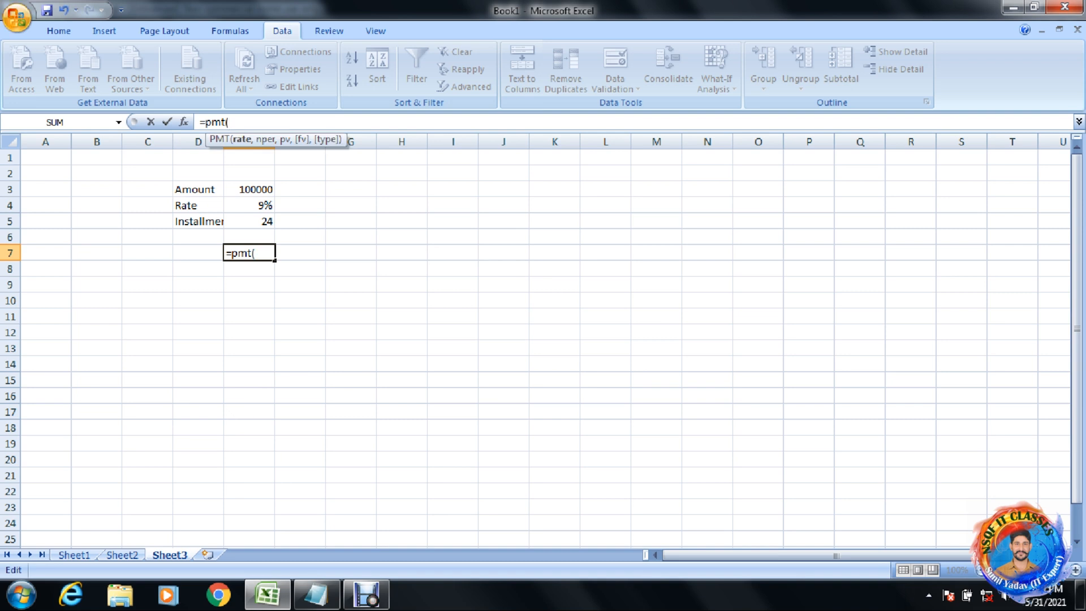
{"action": "left_click", "coordinate": [249, 205]}
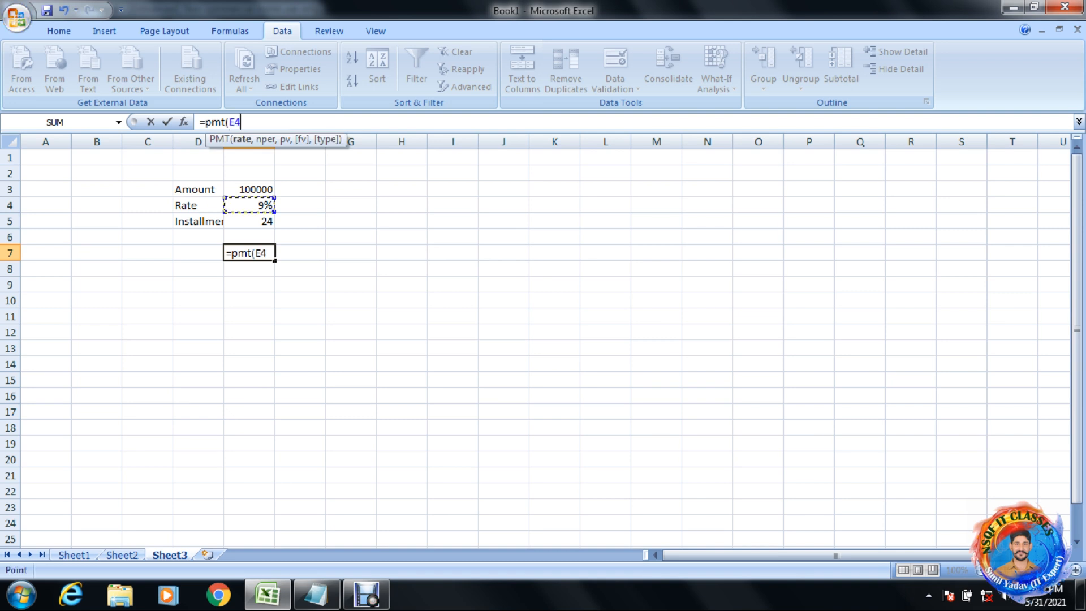
{"action": "type", "text": "/12"}
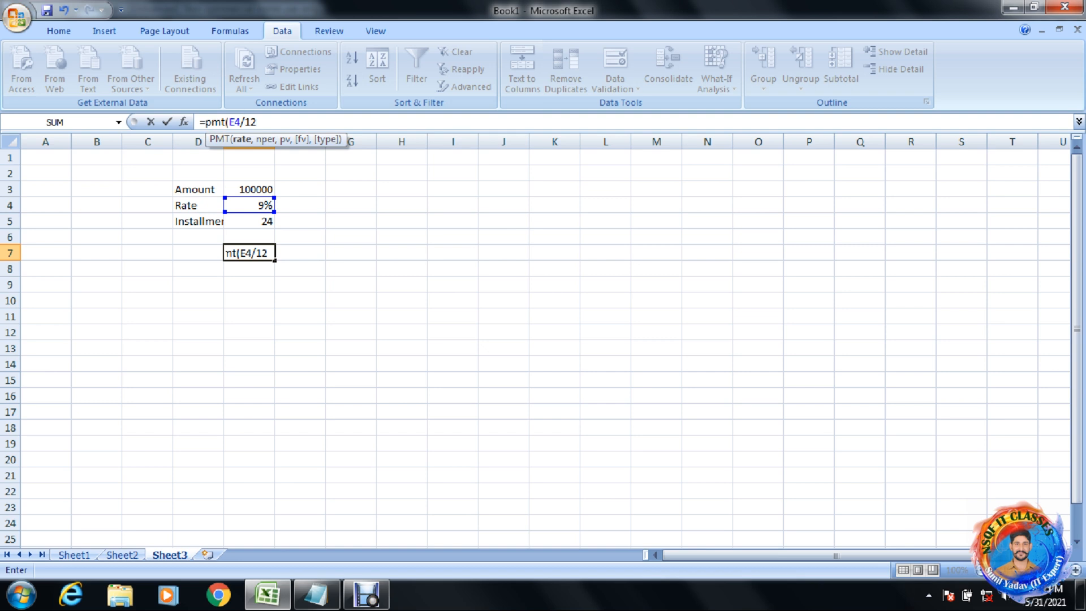
{"action": "type", "text": ","}
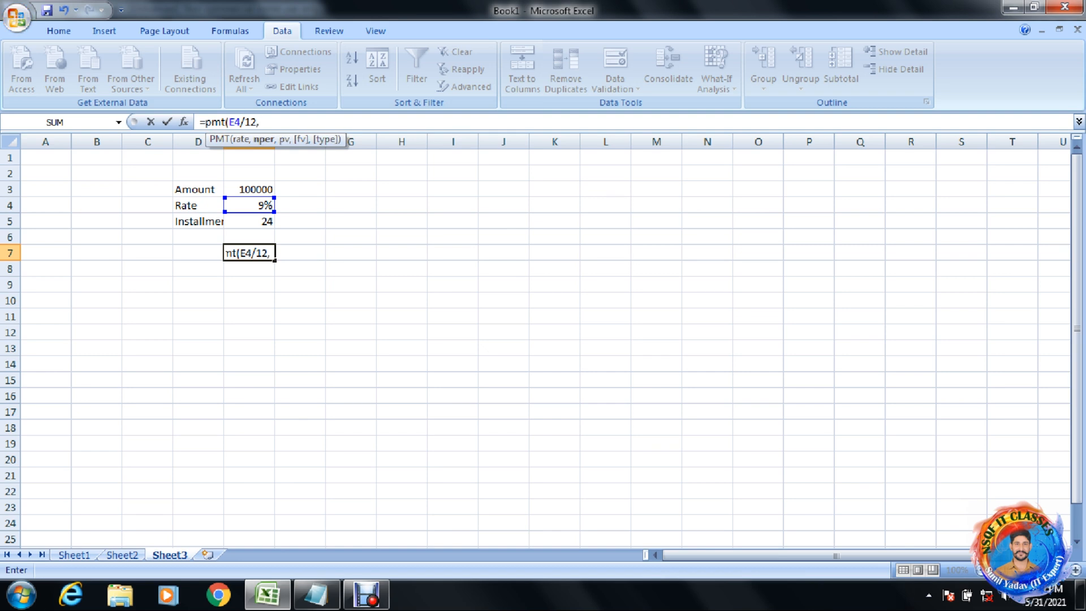
{"action": "left_click", "coordinate": [249, 222]}
{"action": "type", "text": ",-"}
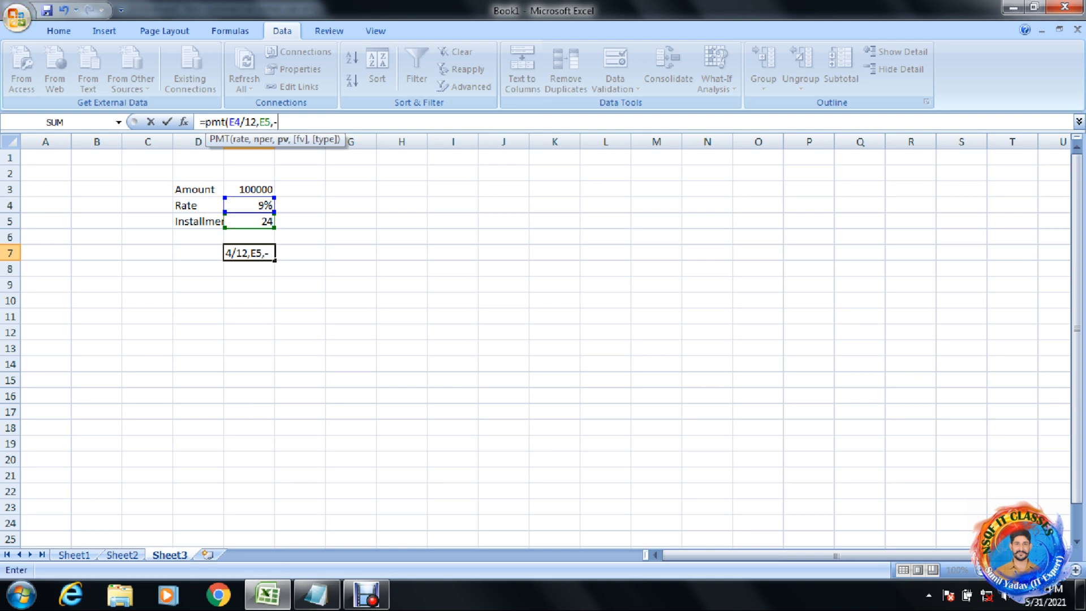
{"action": "left_click", "coordinate": [249, 189]}
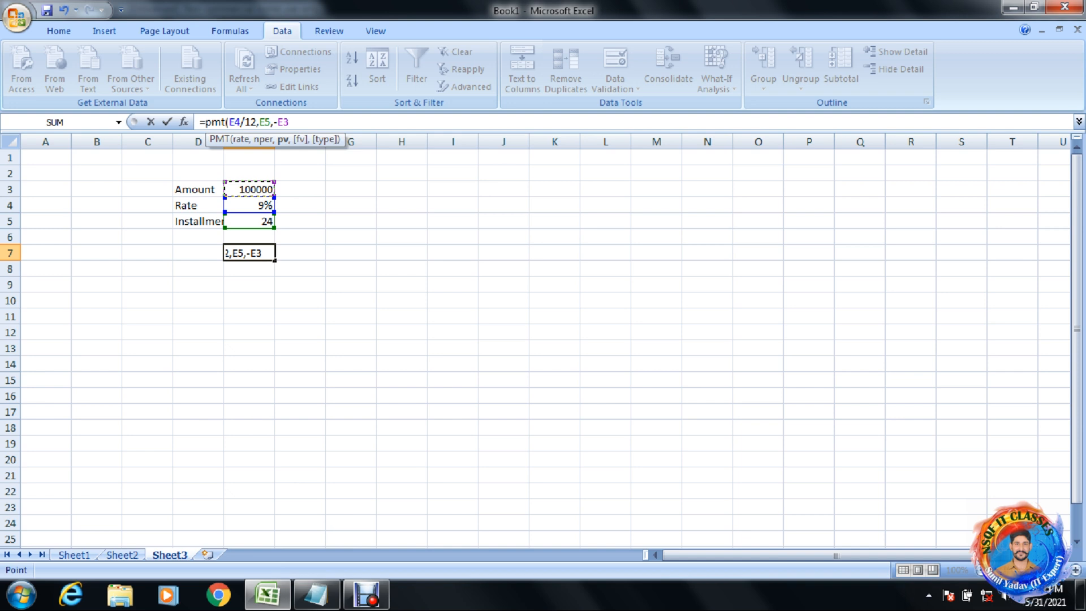
{"action": "type", "text": ")"}
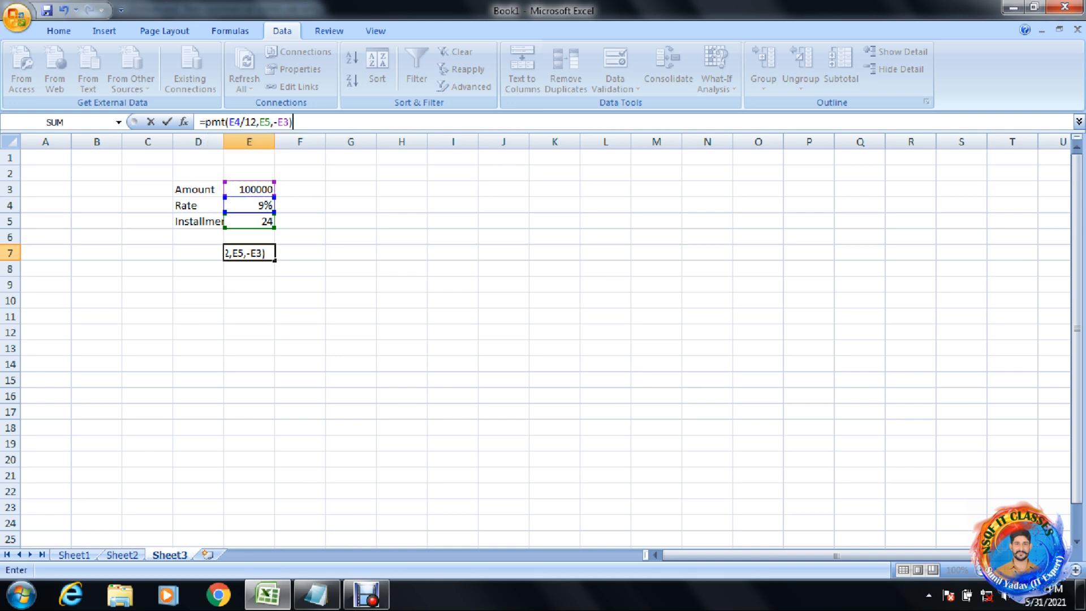
{"action": "key", "text": "Return"}
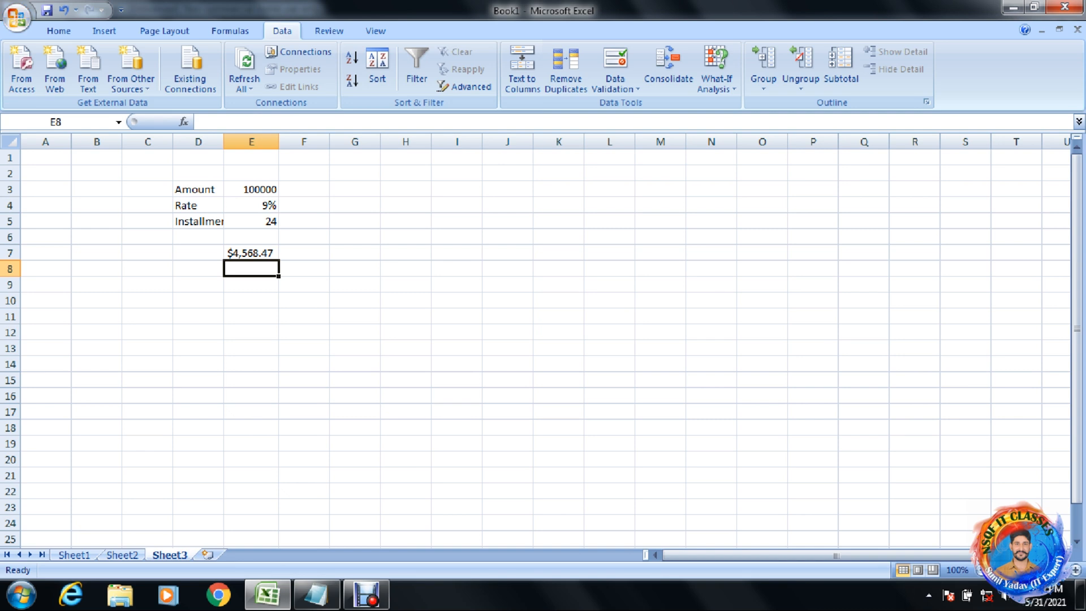
Step: Calculate the total repayment in F7 with the formula =E7*E5
{"action": "left_click", "coordinate": [304, 253]}
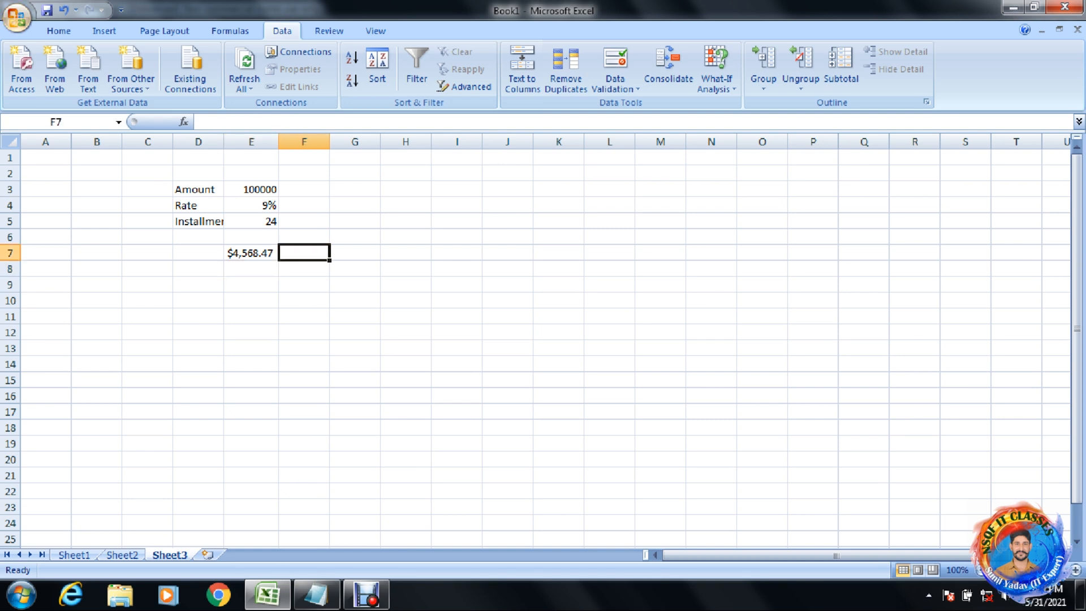
{"action": "type", "text": "="}
{"action": "key", "text": "Left"}
{"action": "type", "text": "*"}
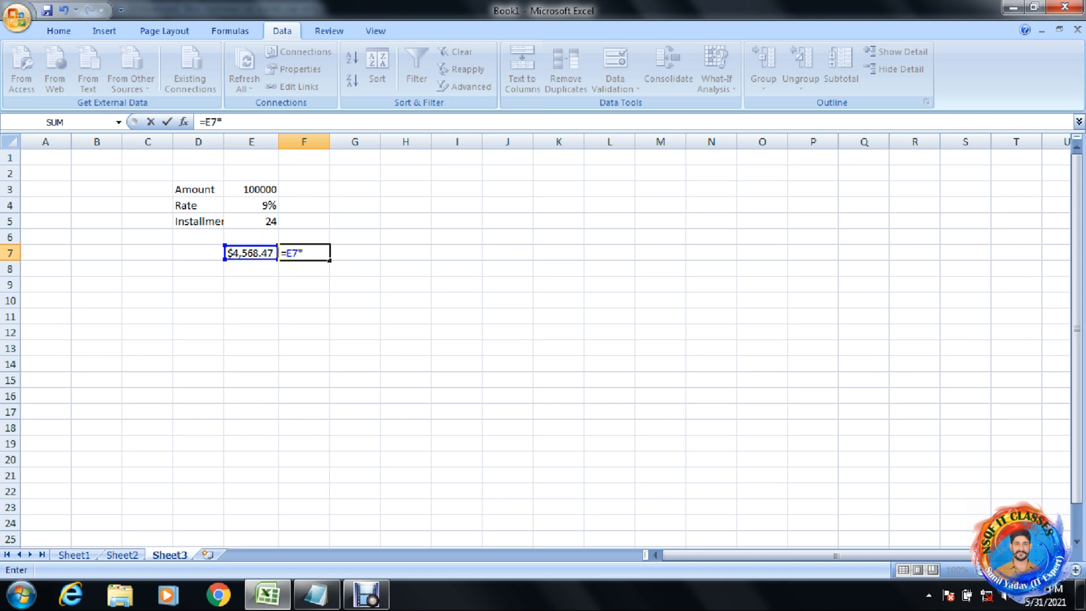
{"action": "left_click", "coordinate": [252, 221]}
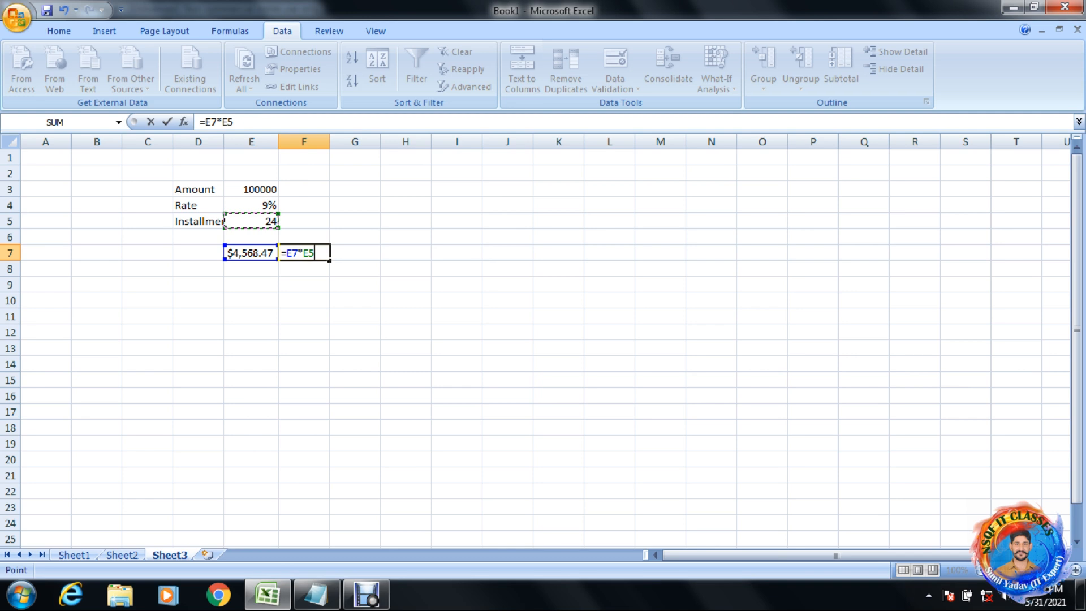
{"action": "key", "text": "Return"}
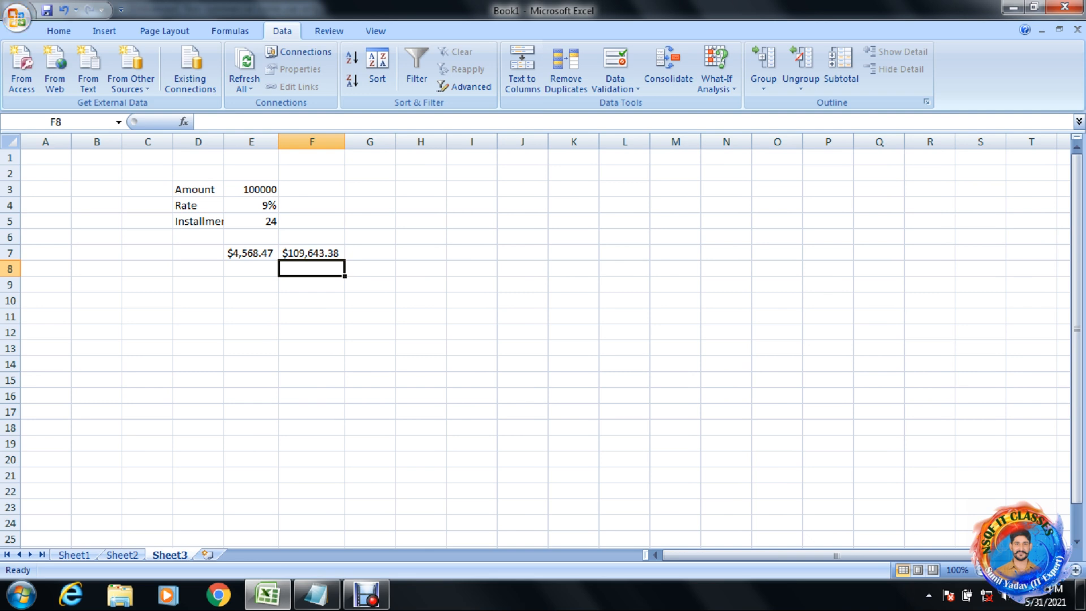
Step: Delete the total repayment formula from cell F7
{"action": "key", "text": "Up"}
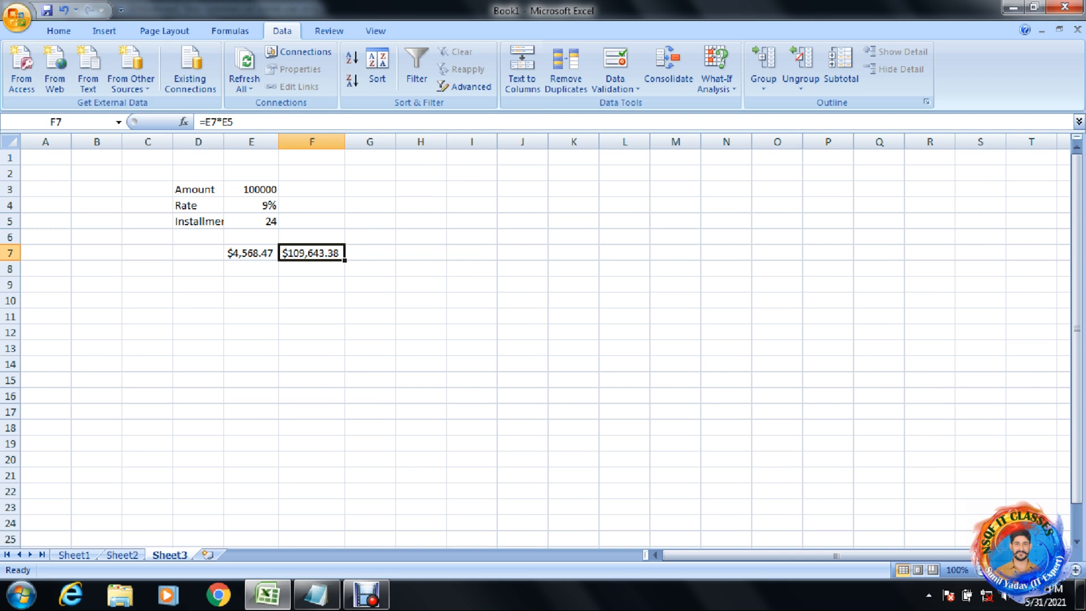
{"action": "key", "text": "Delete"}
{"action": "key", "text": "Left"}
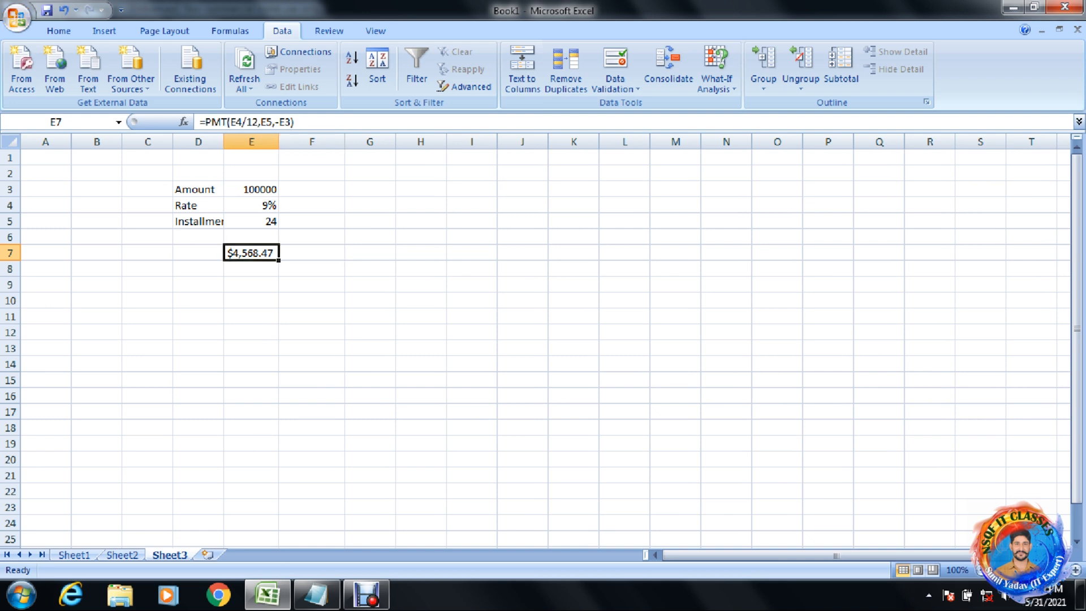
Step: Enter the alternative amount 120000 in E8, directly below the payment formula
{"action": "key", "text": "Left"}
{"action": "key", "text": "Down"}
{"action": "key", "text": "Right"}
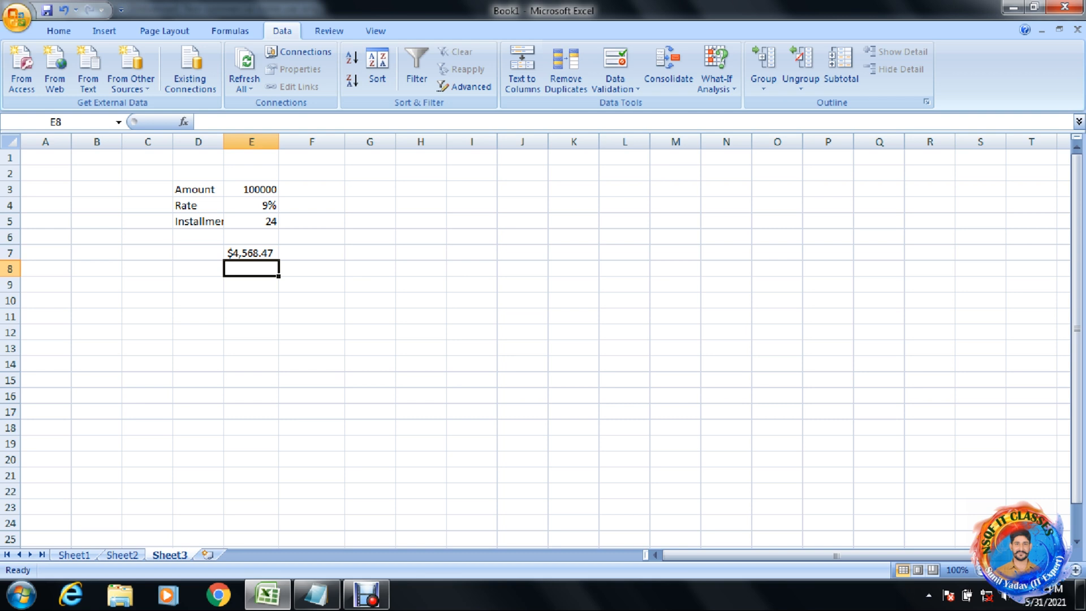
{"action": "type", "text": "120000"}
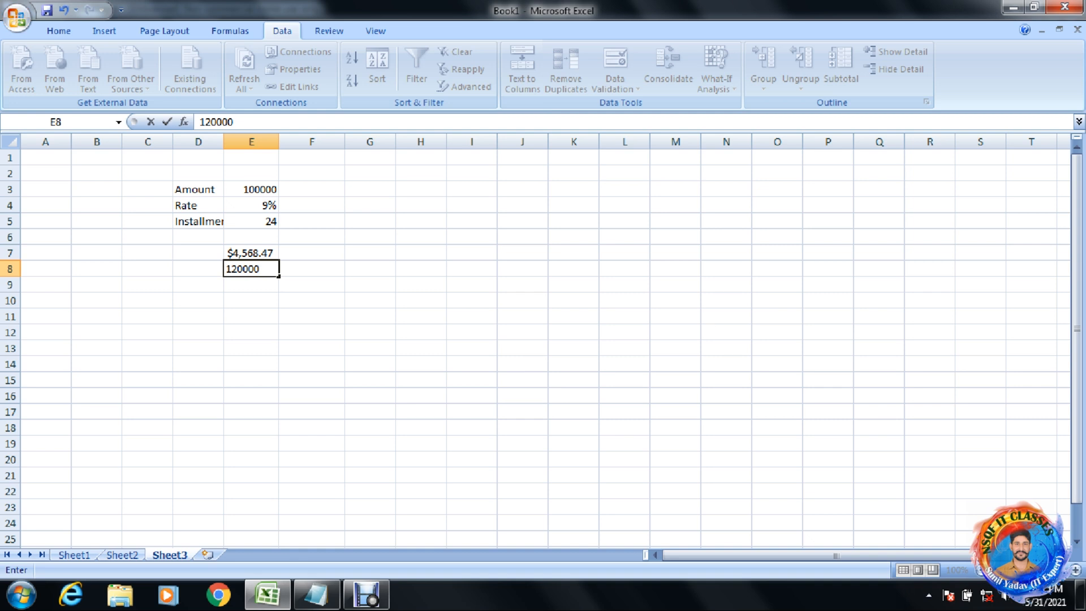
{"action": "key", "text": "Return"}
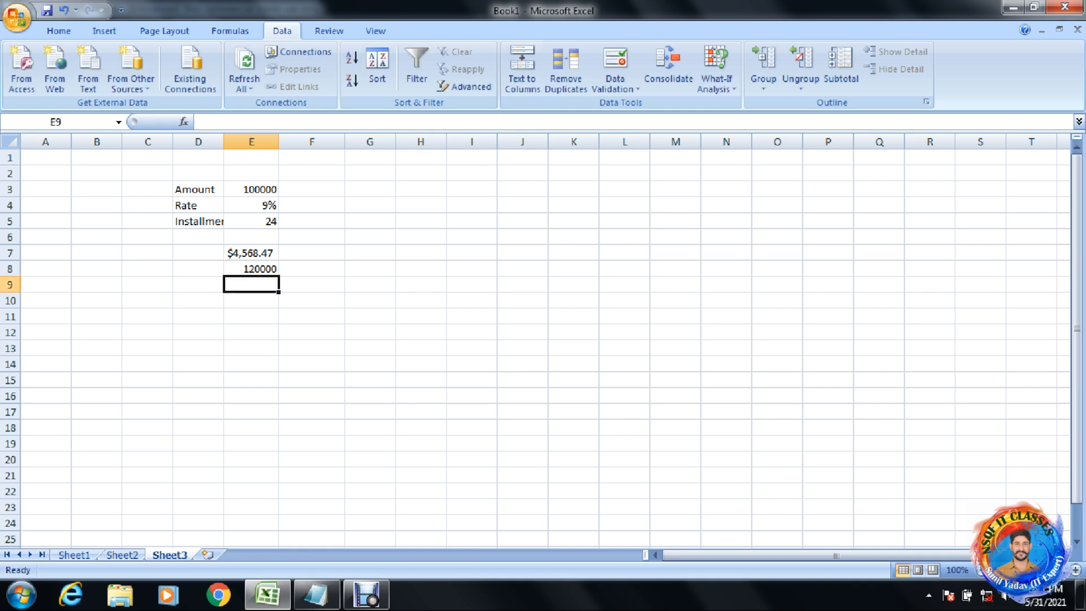
Step: Enter the alternative loan amounts 80000, 70000 and 150000 in cells E9 to E11
{"action": "type", "text": "80000"}
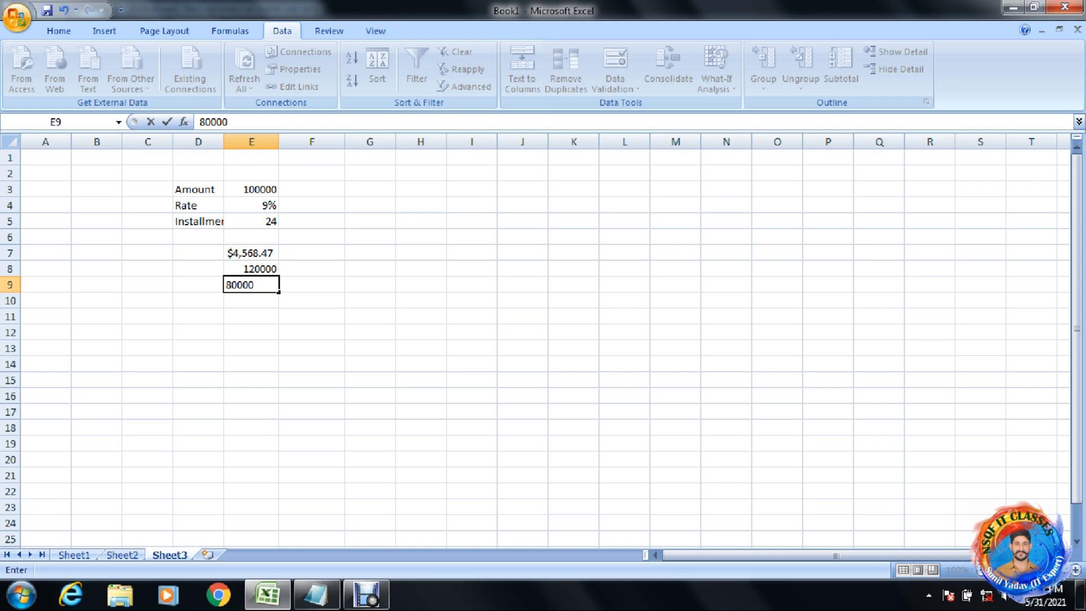
{"action": "key", "text": "Return"}
{"action": "type", "text": "70"}
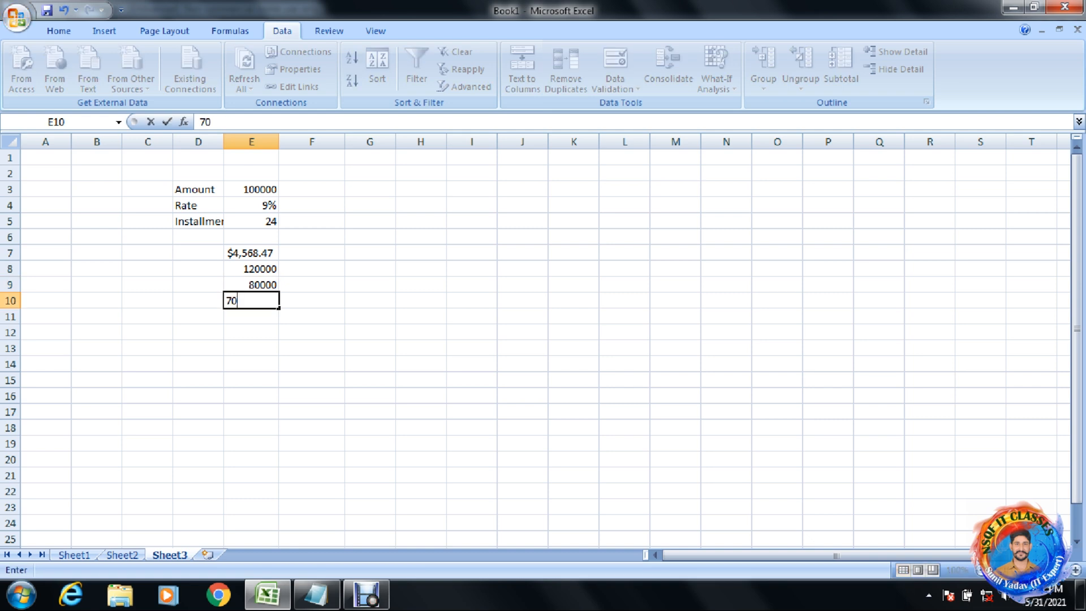
{"action": "type", "text": "000"}
{"action": "key", "text": "Return"}
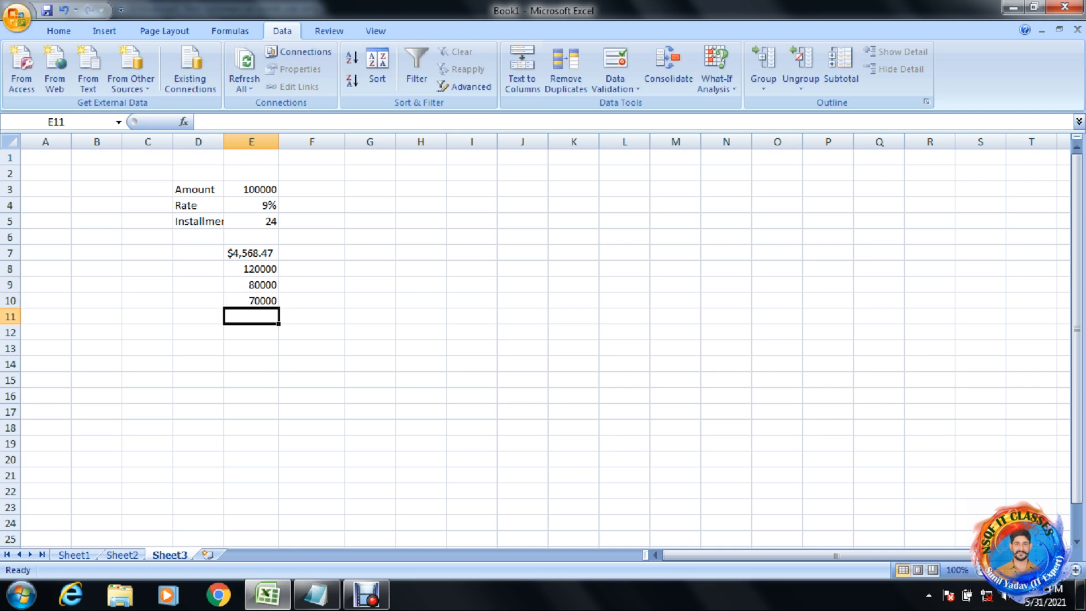
{"action": "type", "text": "15"}
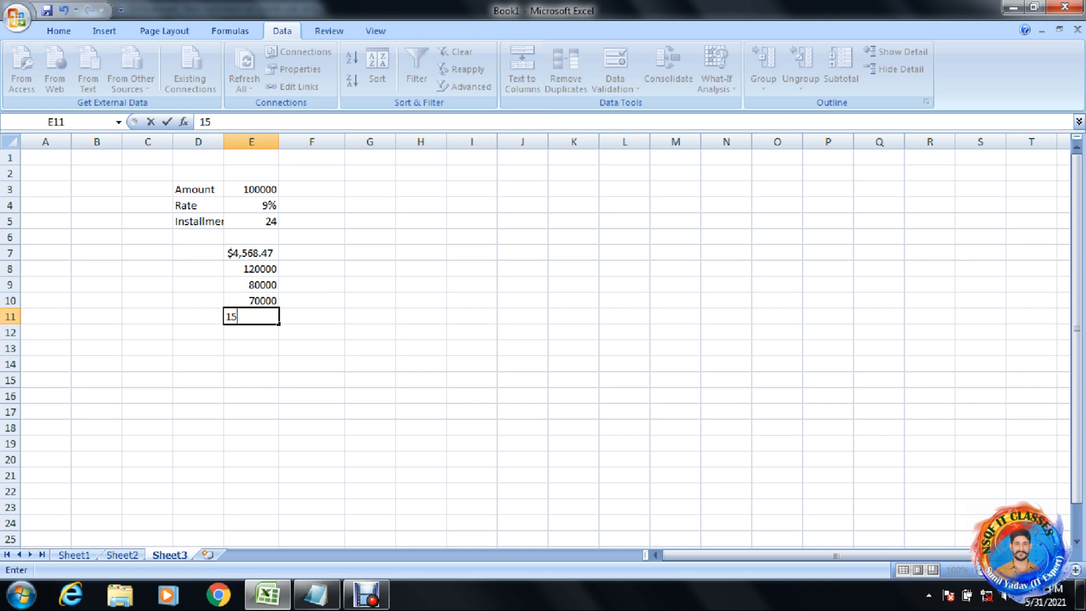
{"action": "type", "text": "0000"}
{"action": "key", "text": "Return"}
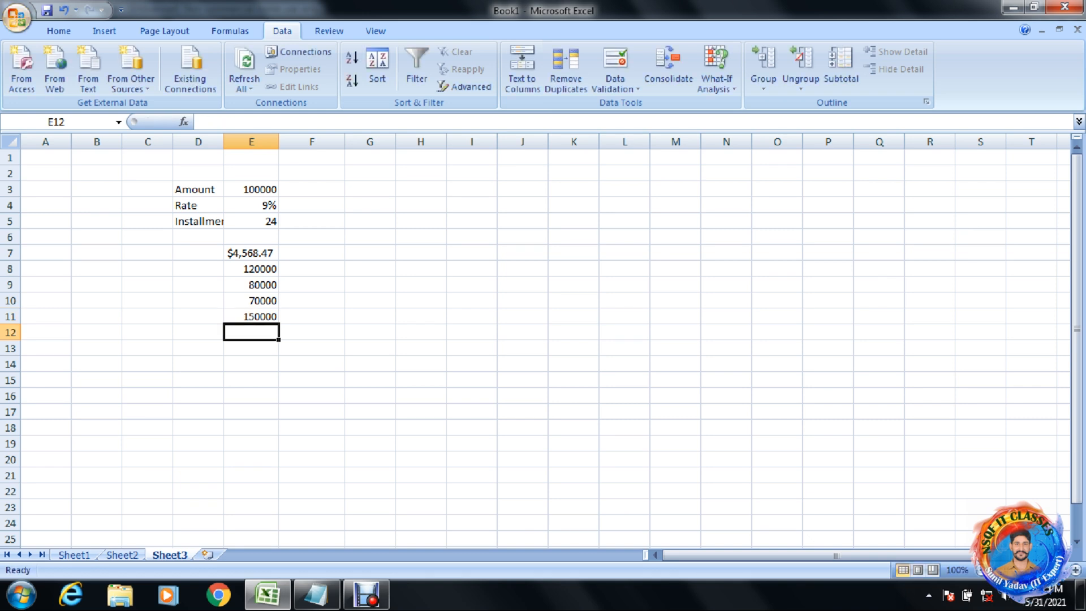
Step: Enter the alternative installment counts 30, 36, 48 and 24 across cells F7 to I7
{"action": "left_click", "coordinate": [312, 253]}
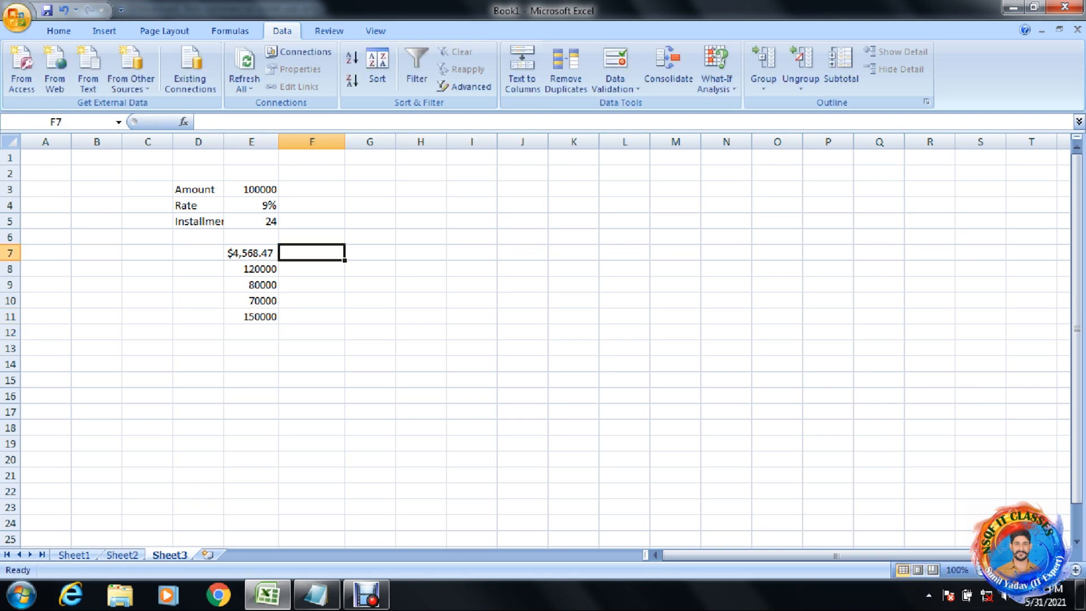
{"action": "type", "text": "30"}
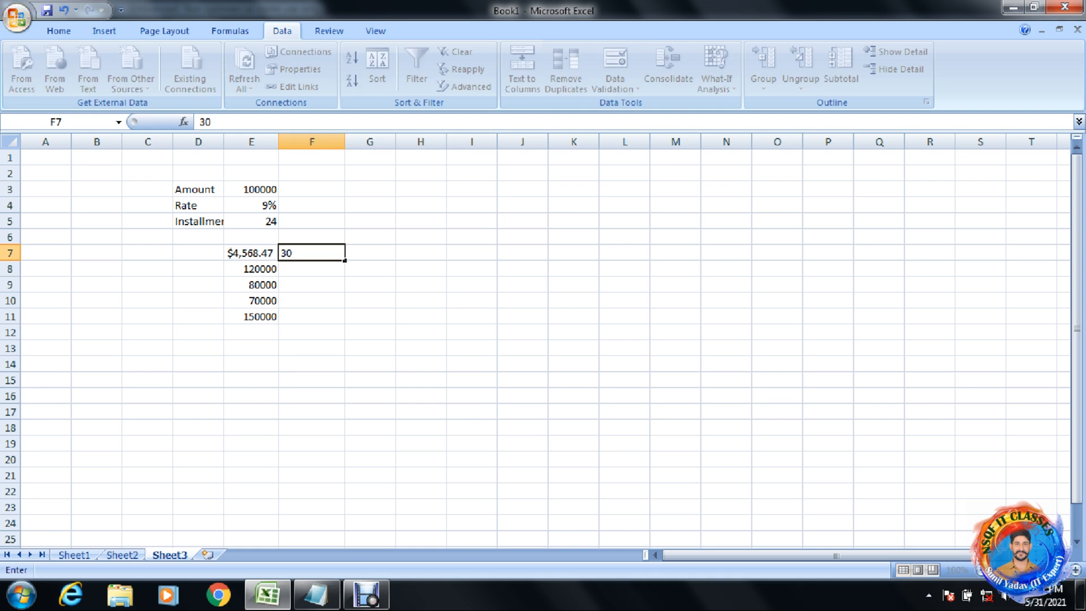
{"action": "key", "text": "Tab"}
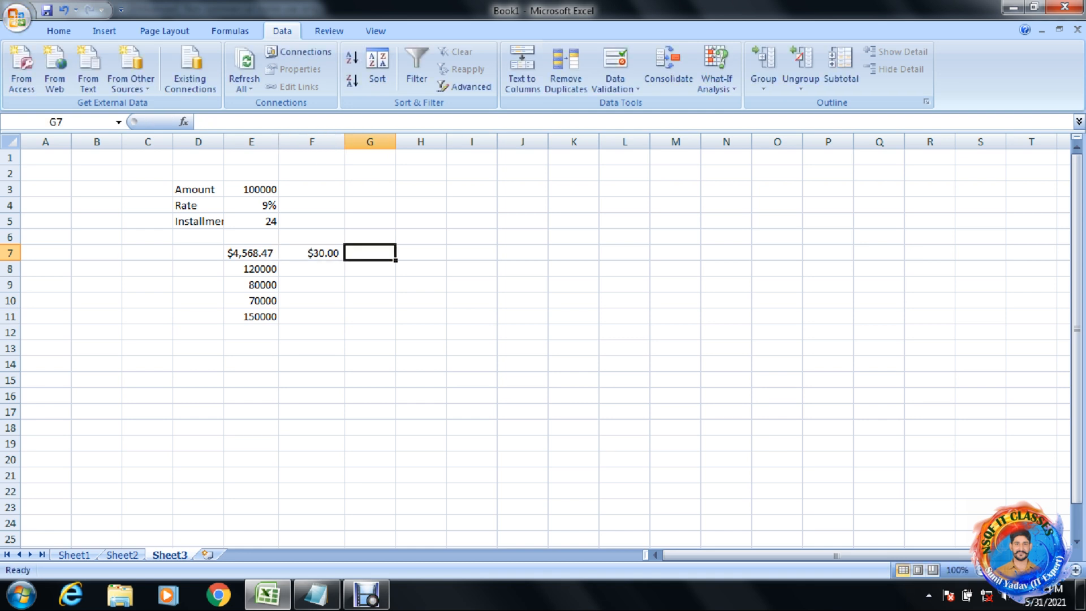
{"action": "type", "text": "36"}
{"action": "key", "text": "Tab"}
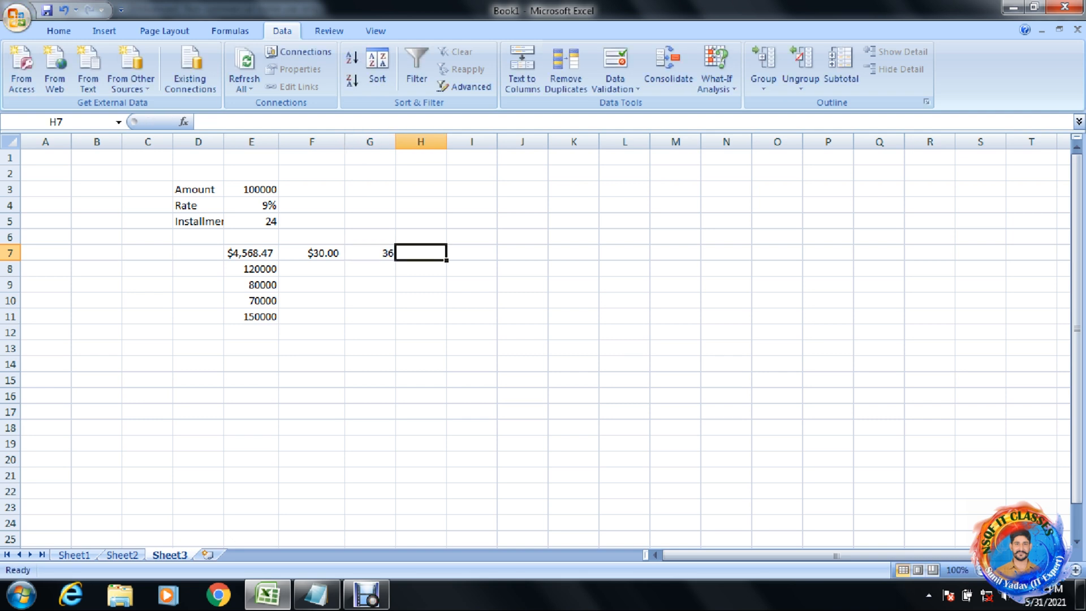
{"action": "type", "text": "48"}
{"action": "key", "text": "Tab"}
{"action": "type", "text": "2"}
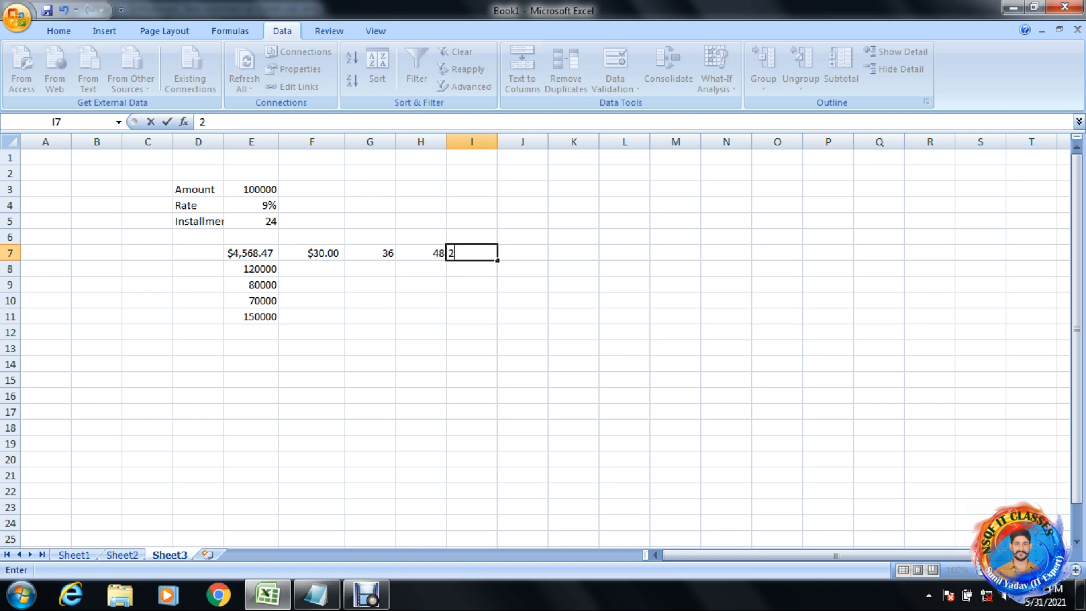
{"action": "type", "text": "4"}
{"action": "key", "text": "Tab"}
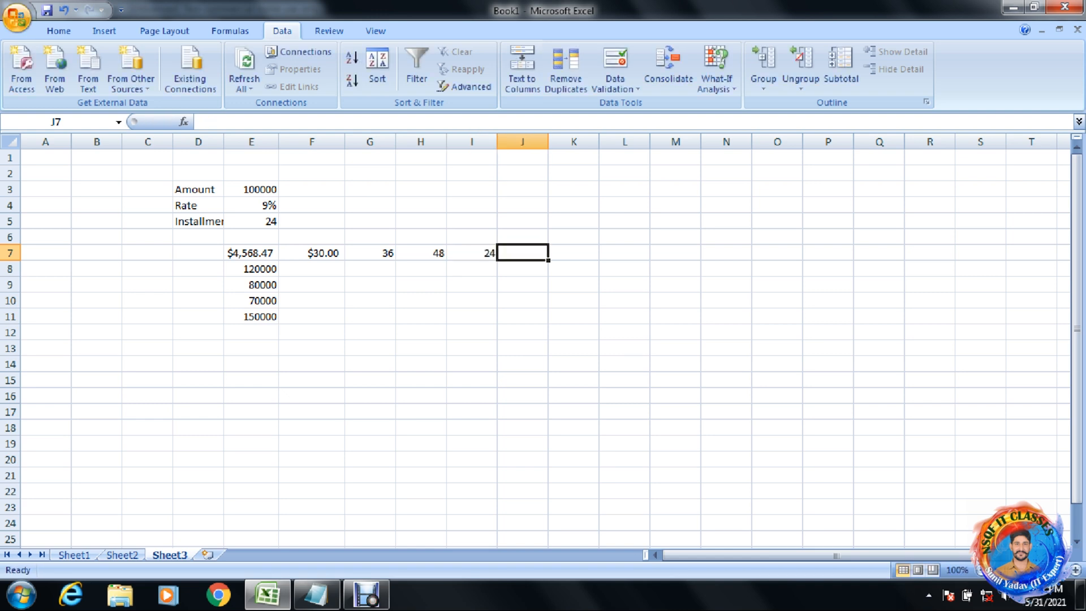
Step: Change the number format of cell F7 to General
{"action": "left_click", "coordinate": [312, 253]}
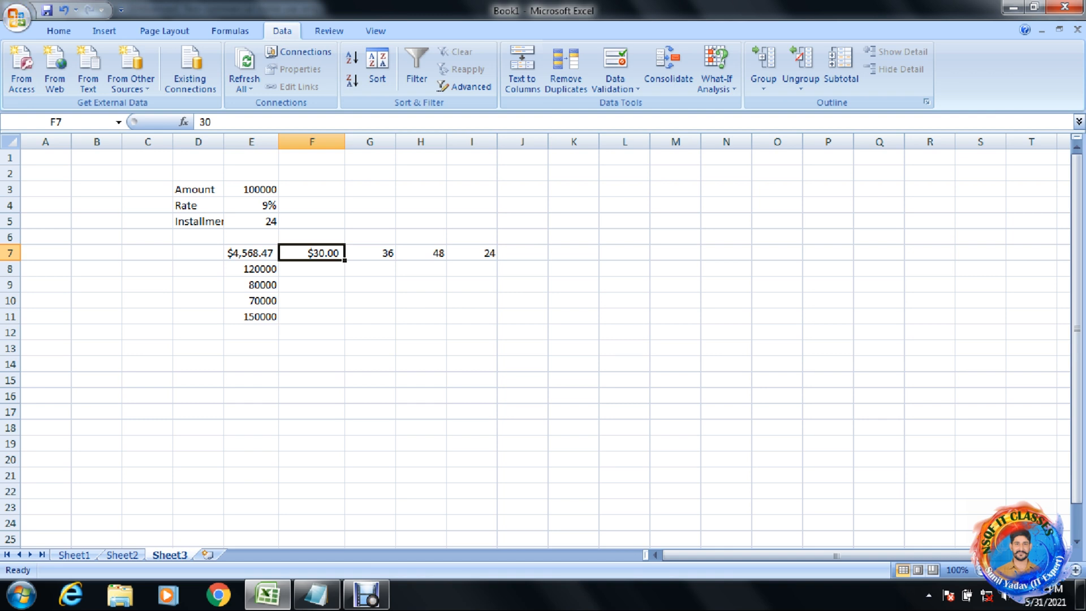
{"action": "left_click", "coordinate": [59, 30]}
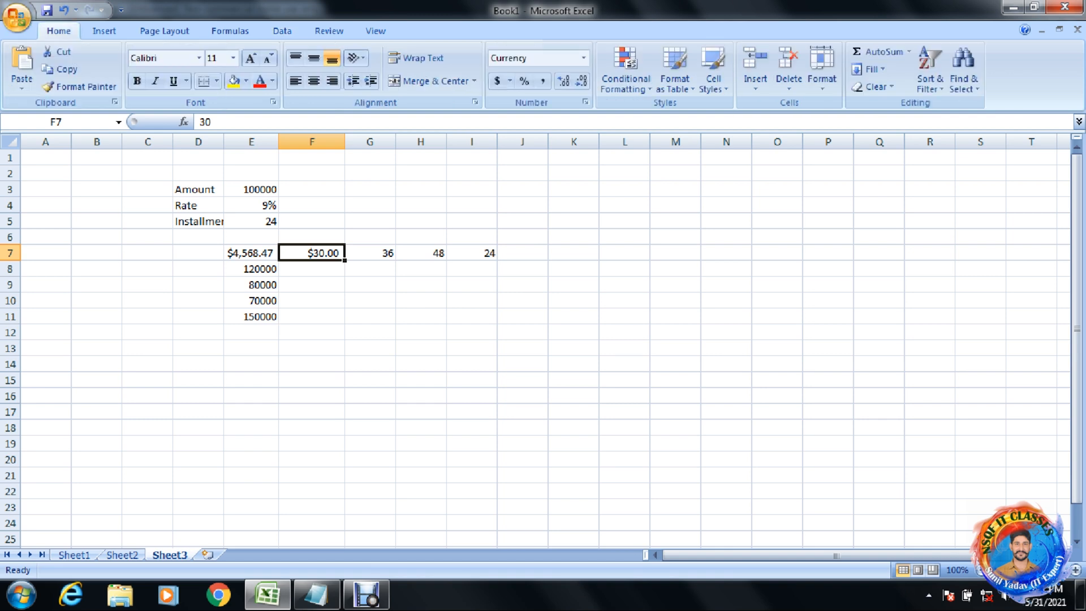
{"action": "left_click", "coordinate": [509, 81]}
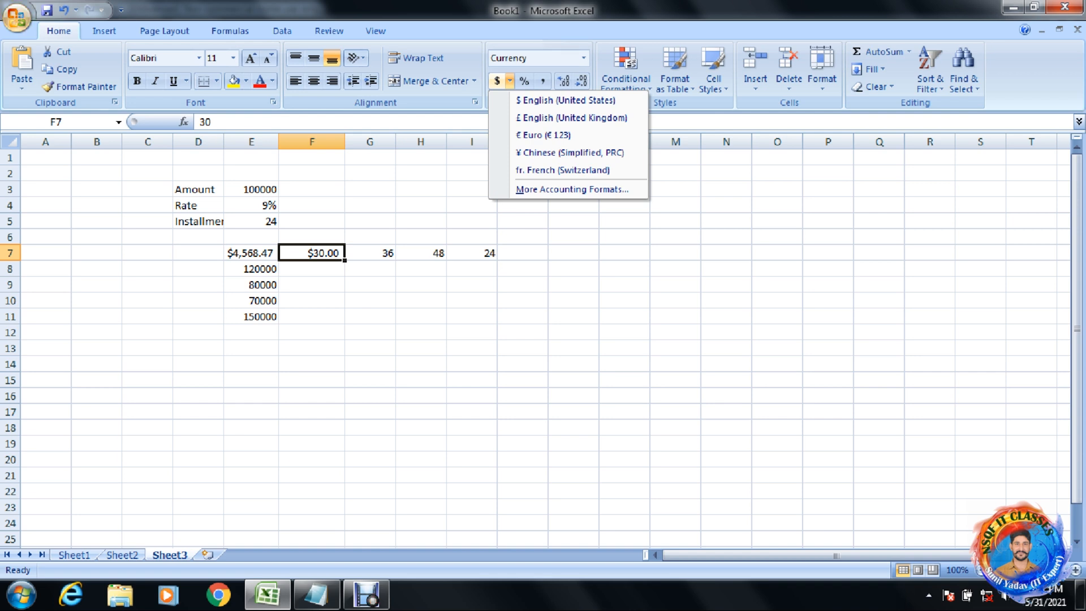
{"action": "left_click", "coordinate": [583, 58]}
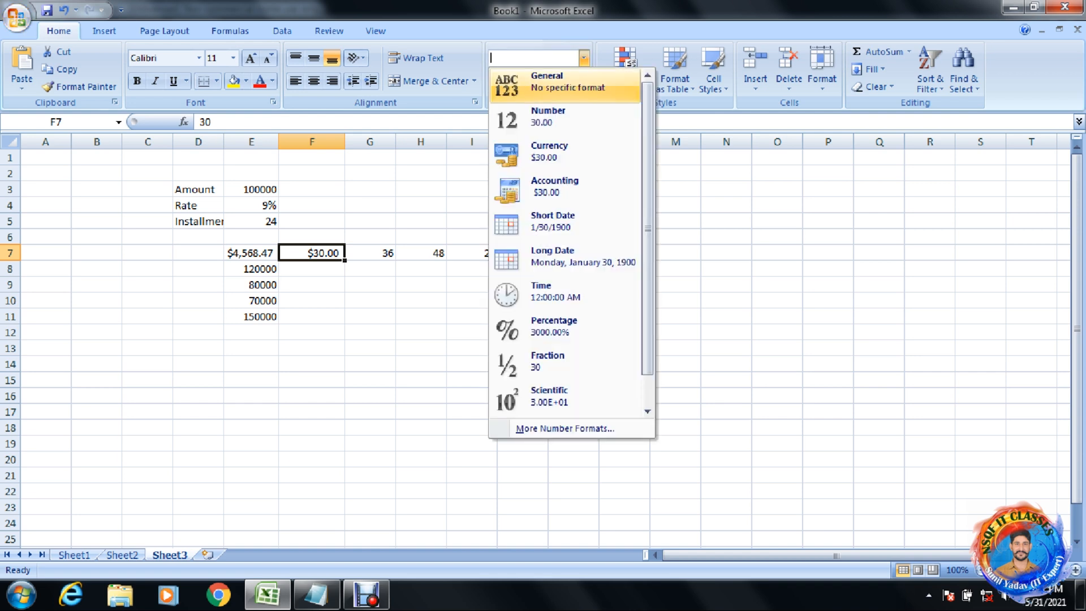
{"action": "left_click", "coordinate": [563, 83]}
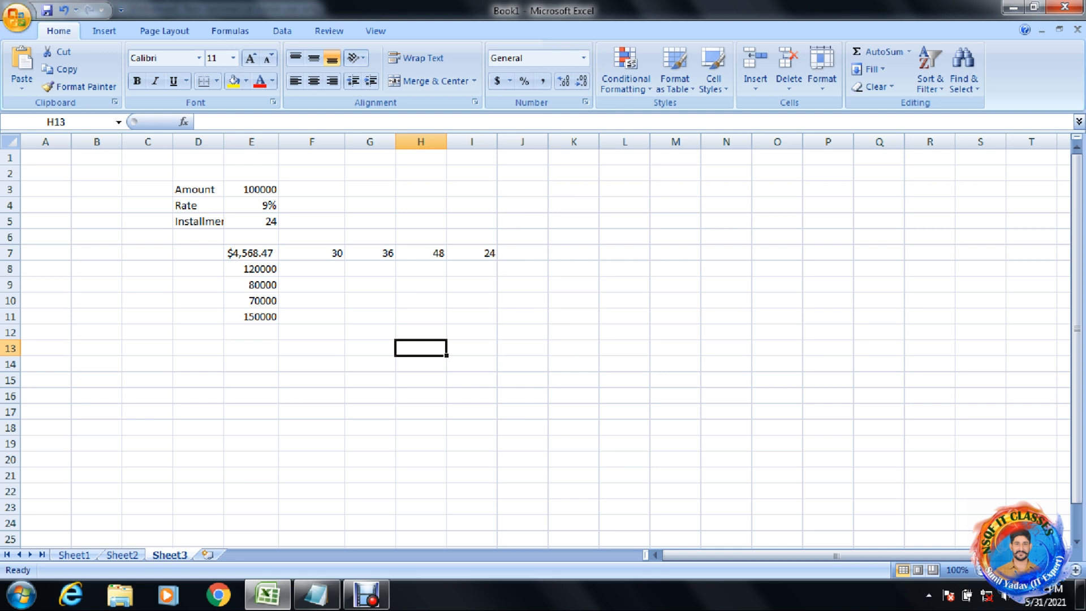
Step: Create a what-if data table over E7:I11 with row input cell E5 and column input cell E3
{"action": "left_click_drag", "start_coordinate": [252, 253], "coordinate": [472, 317]}
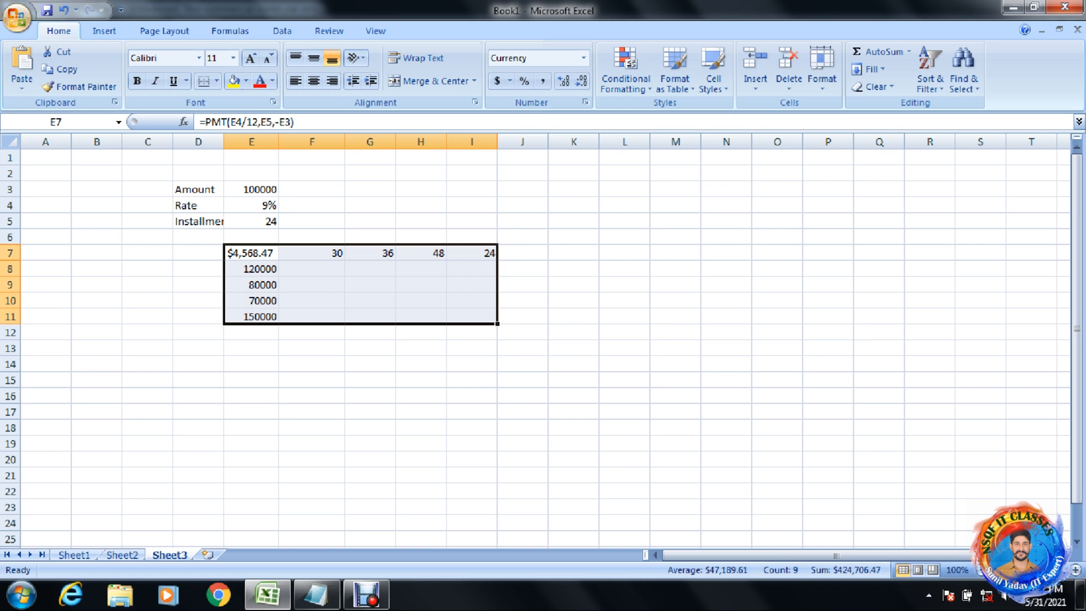
{"action": "left_click", "coordinate": [282, 31]}
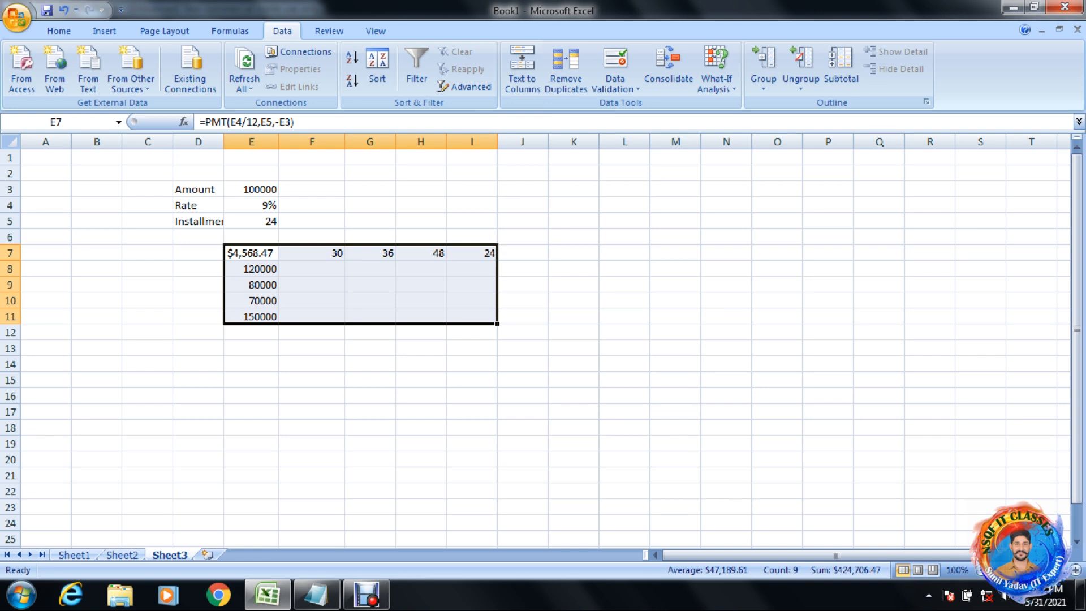
{"action": "left_click", "coordinate": [717, 79]}
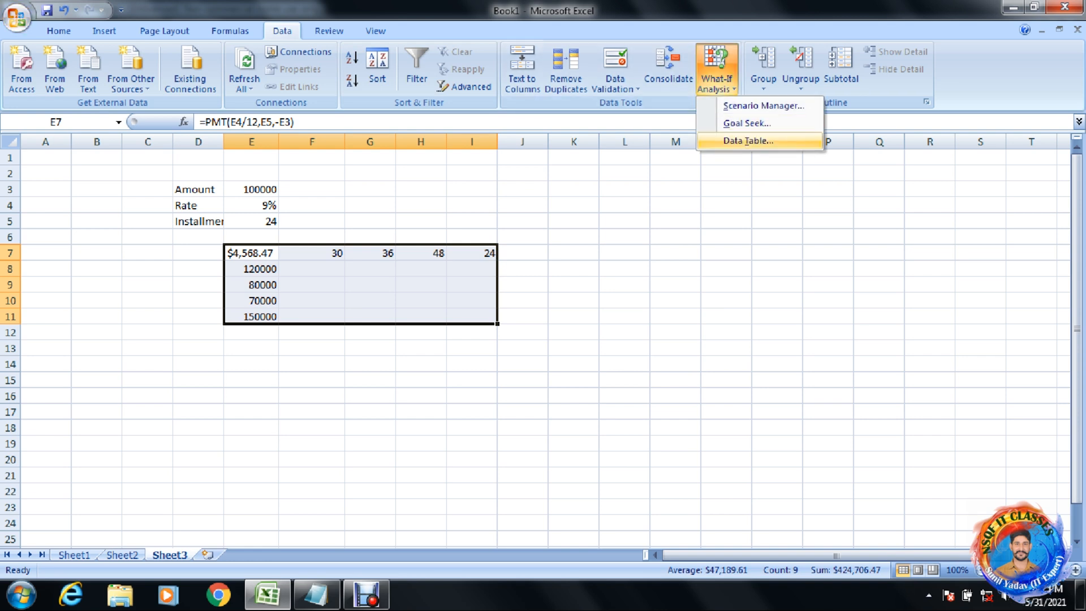
{"action": "left_click", "coordinate": [748, 140]}
{"action": "left_click_drag", "start_coordinate": [498, 240], "coordinate": [577, 202]}
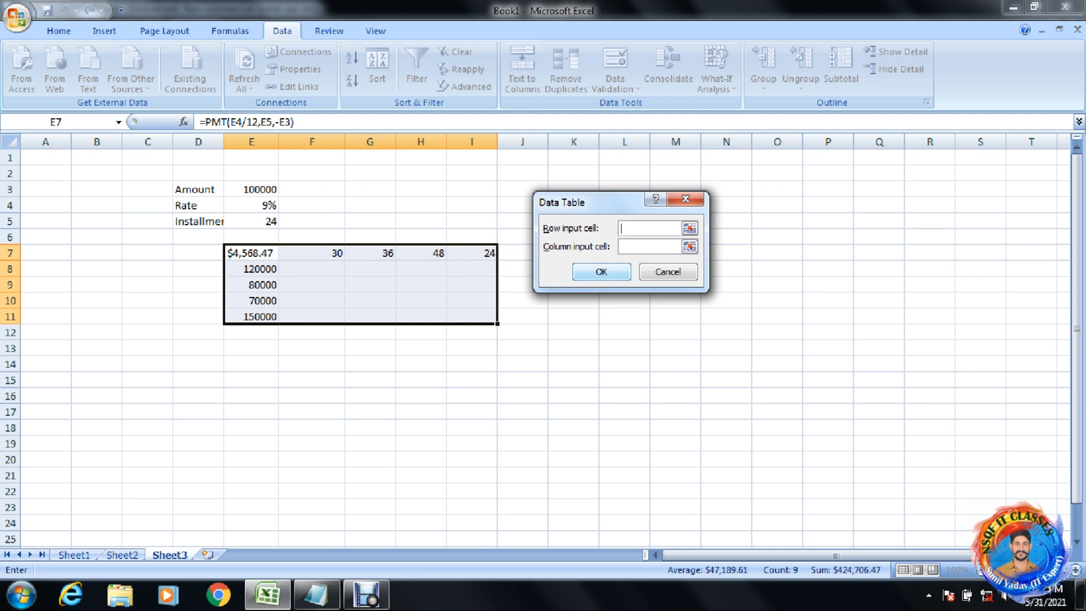
{"action": "left_click", "coordinate": [252, 222]}
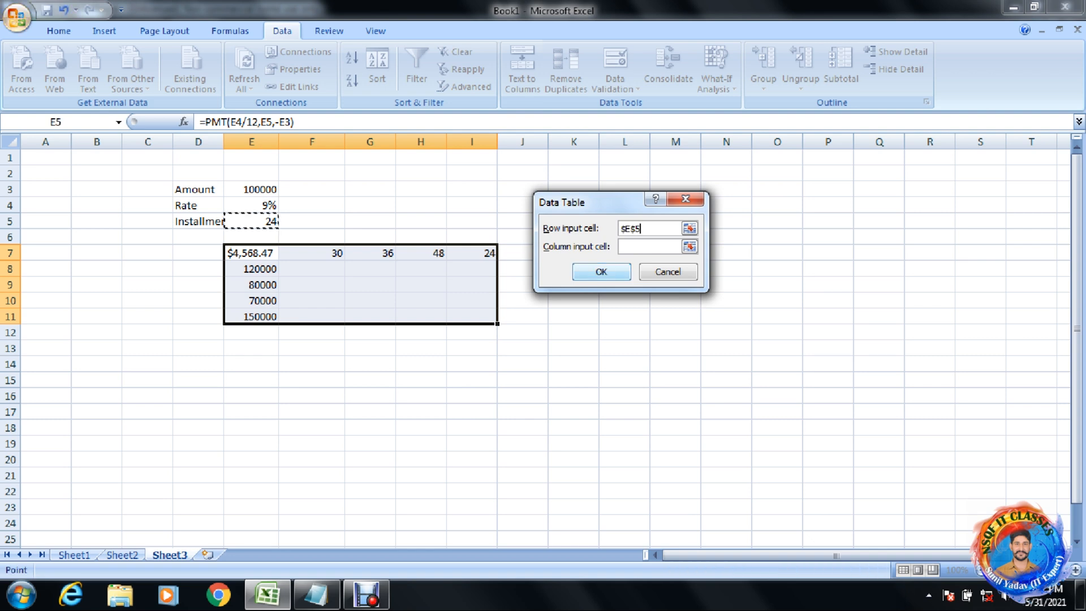
{"action": "left_click", "coordinate": [650, 247]}
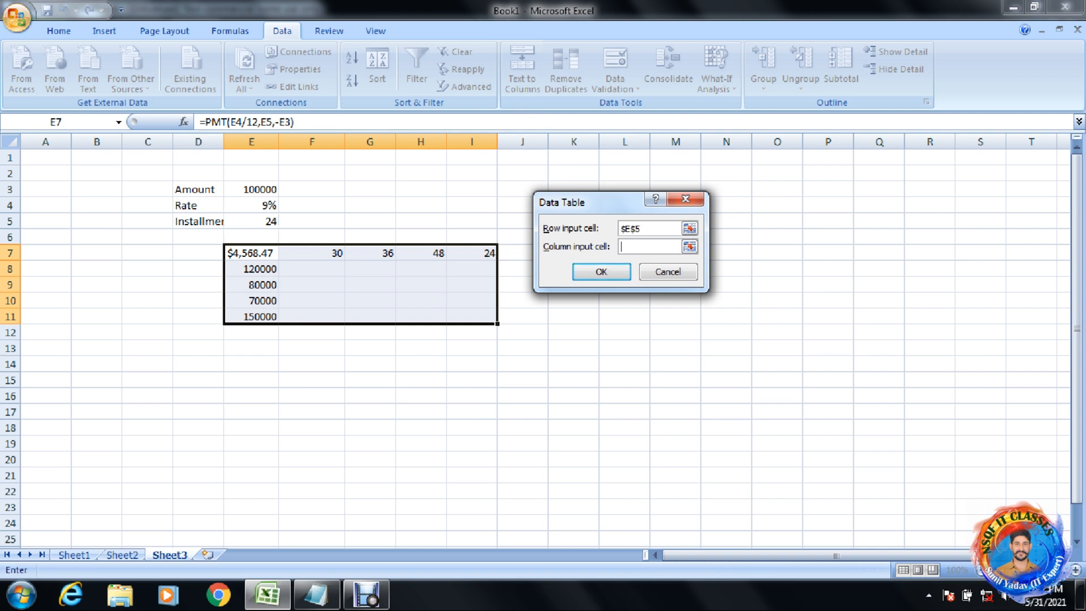
{"action": "left_click", "coordinate": [252, 190]}
{"action": "key", "text": "Return"}
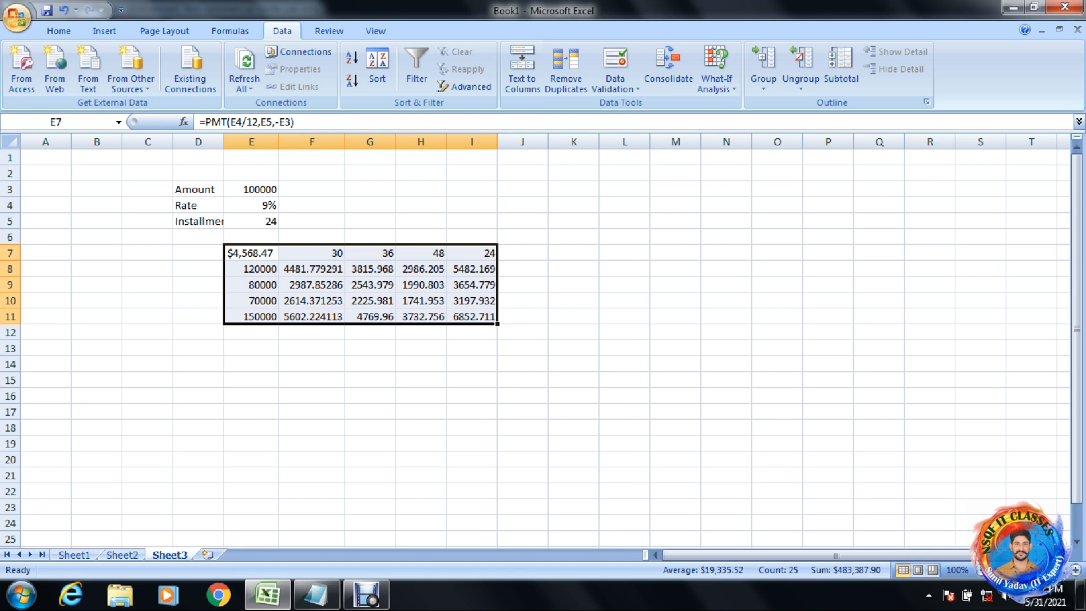
{"action": "left_click", "coordinate": [312, 253]}
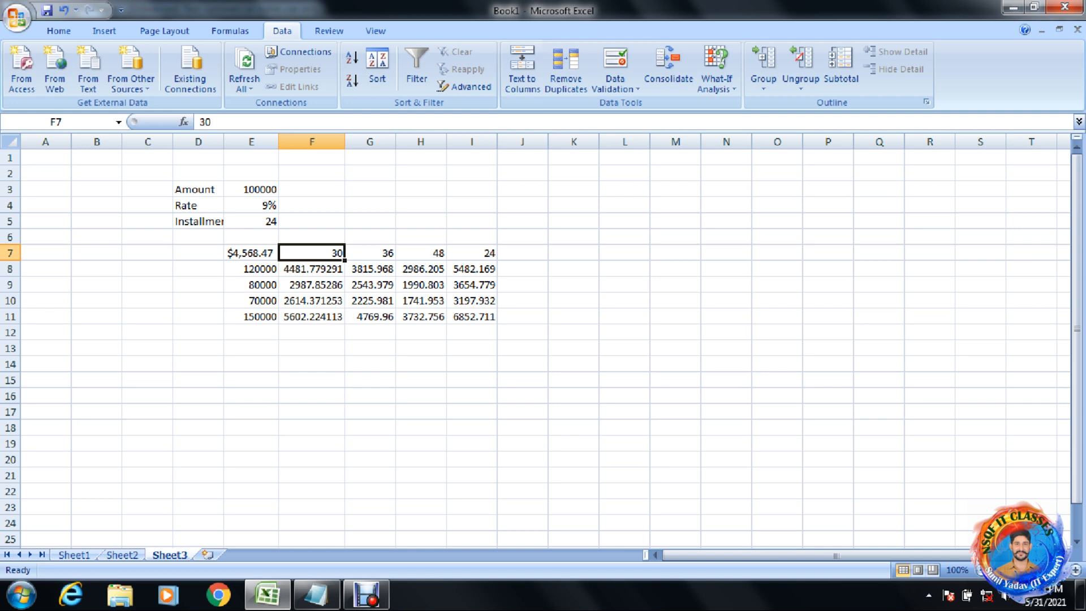
Step: Start a repayment schedule with the headings Sr_no in K3 and Installemnt in L3
{"action": "left_click", "coordinate": [574, 190]}
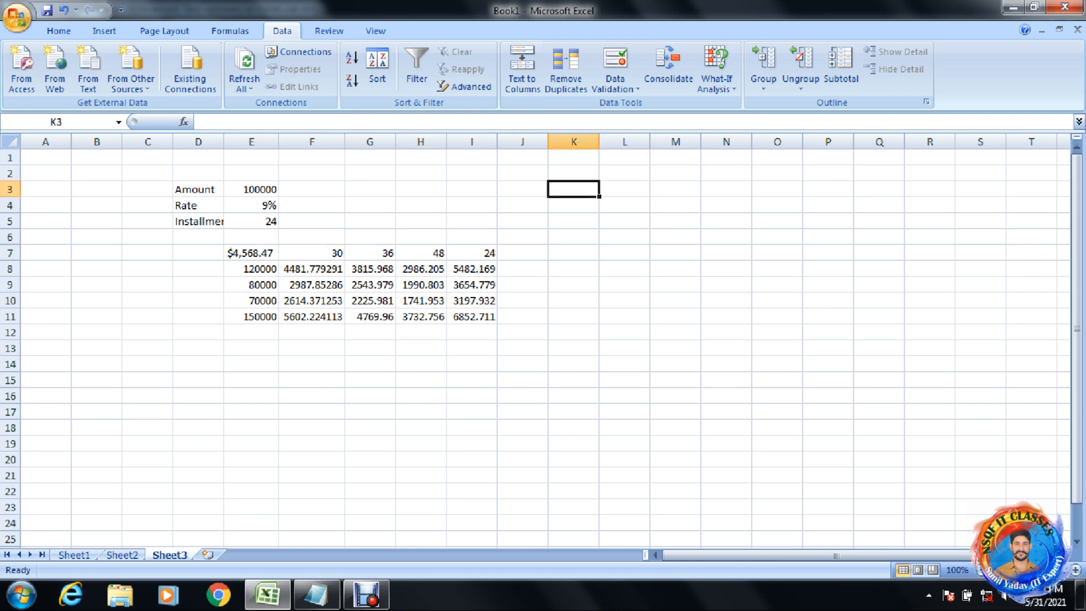
{"action": "type", "text": "Sr"}
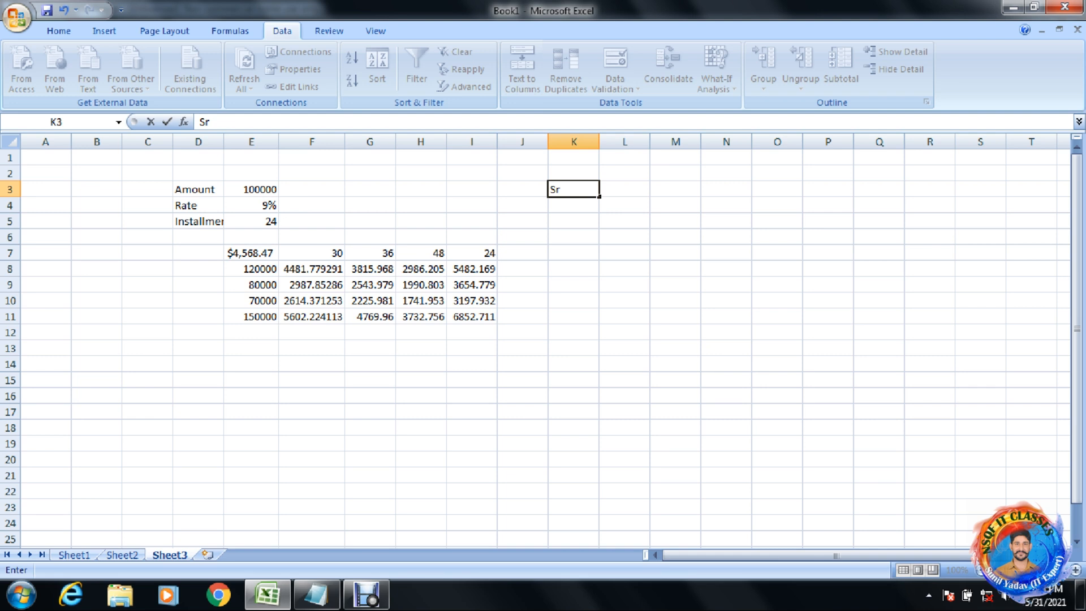
{"action": "type", "text": "_no"}
{"action": "key", "text": "Tab"}
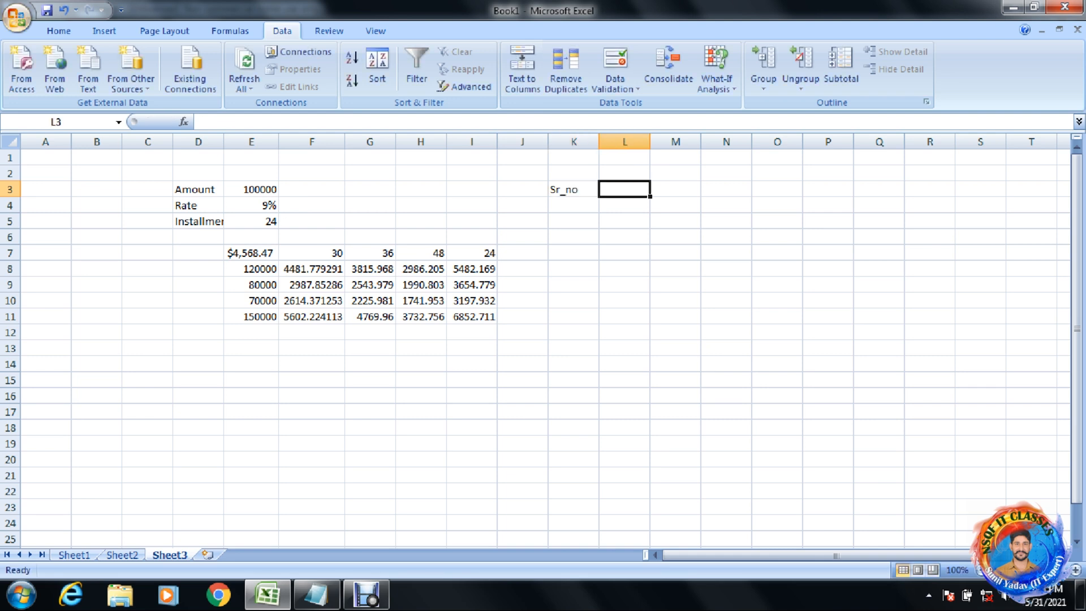
{"action": "type", "text": "Inst"}
{"action": "key", "text": "Left"}
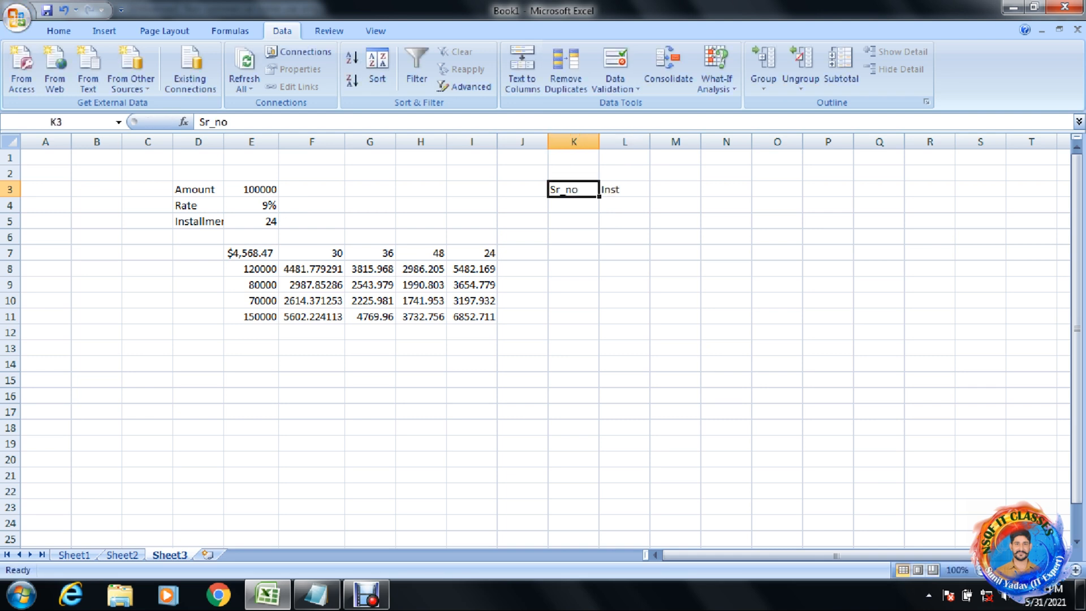
{"action": "key", "text": "Right"}
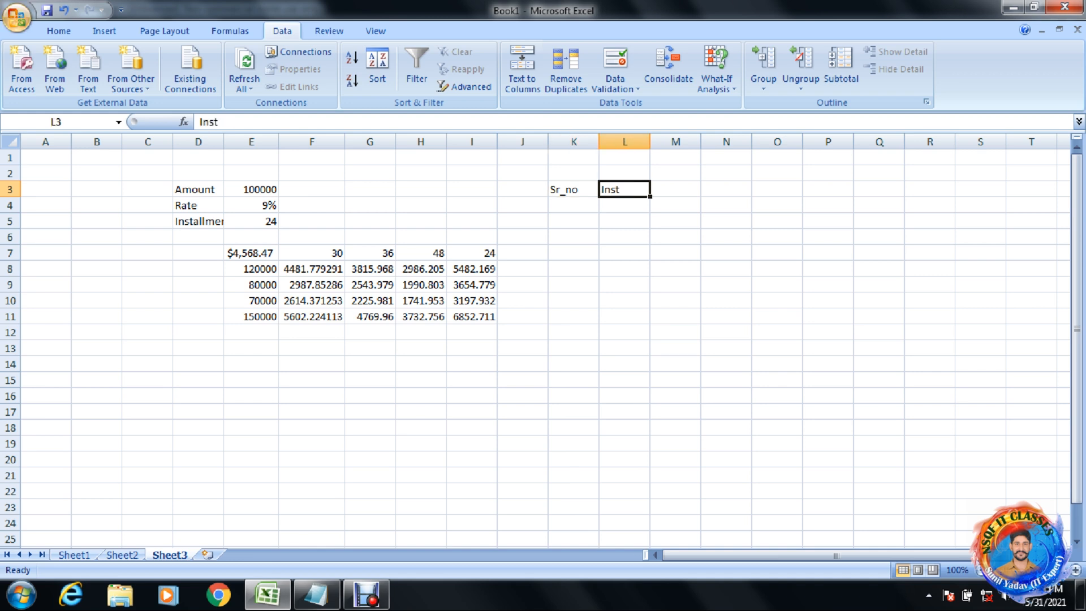
{"action": "key", "text": "F2"}
{"action": "type", "text": "allement"}
{"action": "key", "text": "Tab"}
{"action": "key", "text": "shift+Left"}
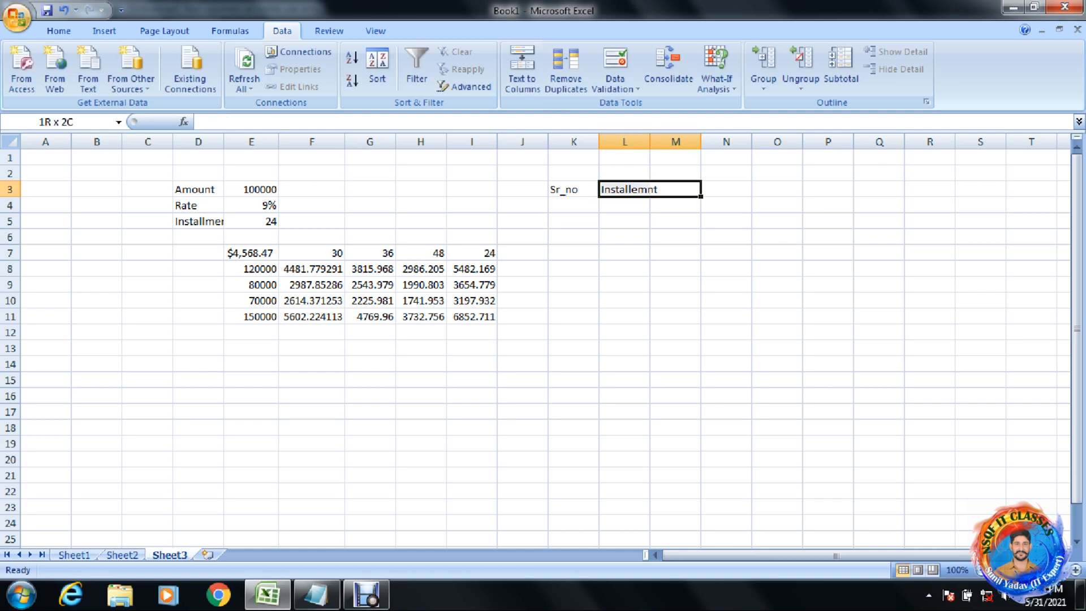
{"action": "key", "text": "shift+Up"}
{"action": "key", "text": "shift+Down"}
{"action": "key", "text": "shift+Right"}
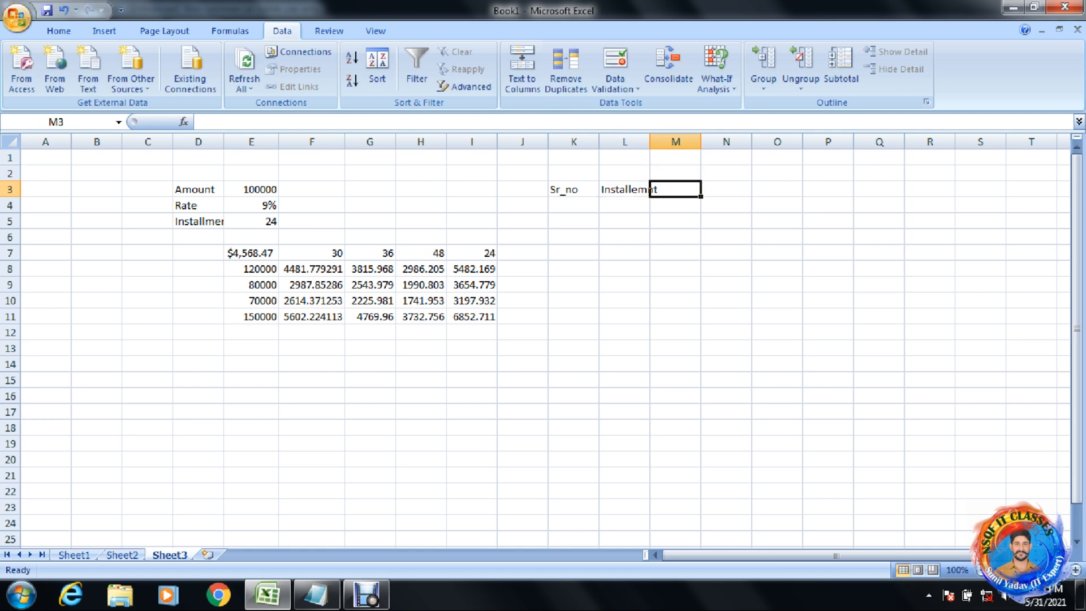
Step: Add the schedule headings Interest in M3 and Net in N3
{"action": "type", "text": "Int"}
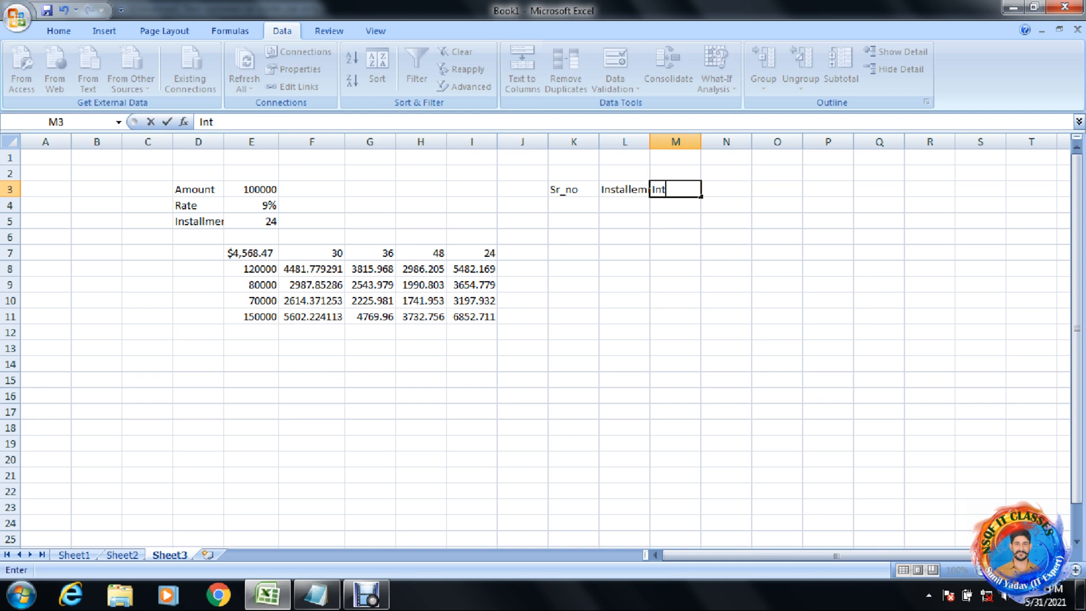
{"action": "key", "text": "BackSpace"}
{"action": "key", "text": "BackSpace"}
{"action": "key", "text": "BackSpace"}
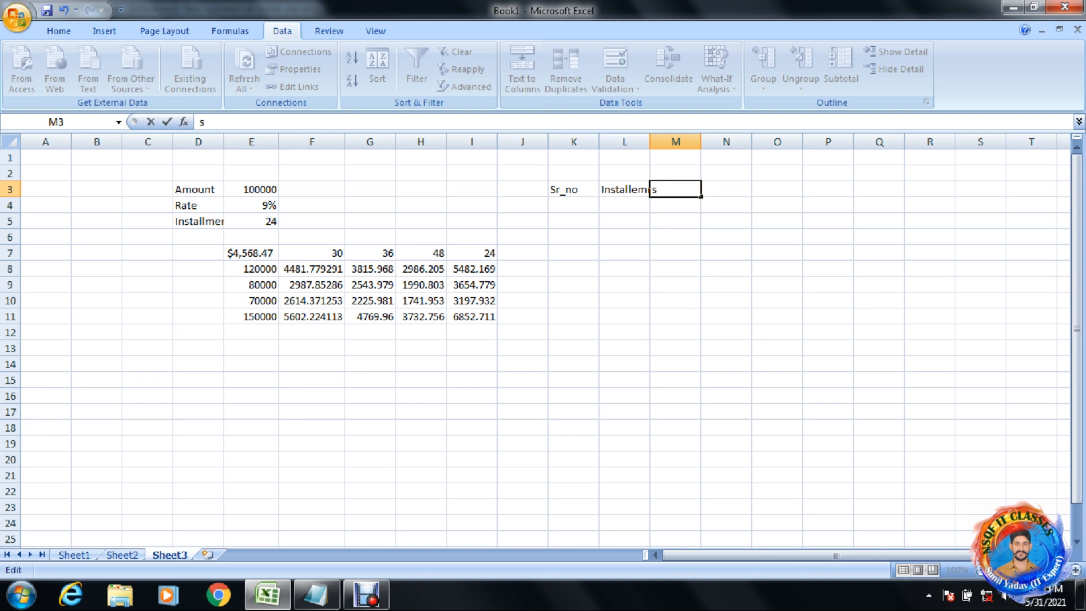
{"action": "type", "text": "Interest"}
{"action": "key", "text": "Tab"}
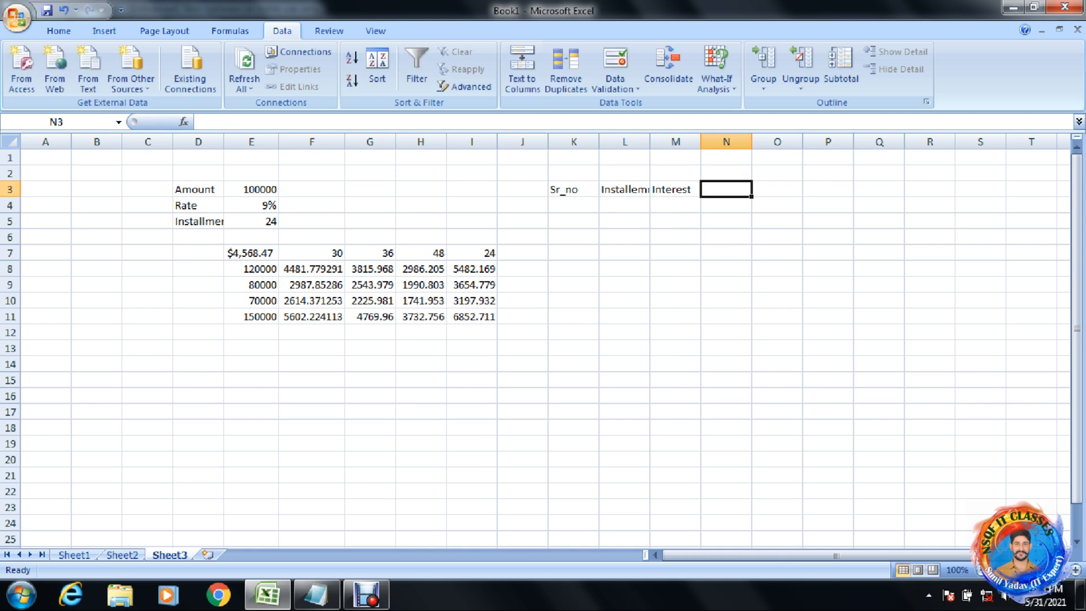
{"action": "type", "text": "Net"}
{"action": "key", "text": "Return"}
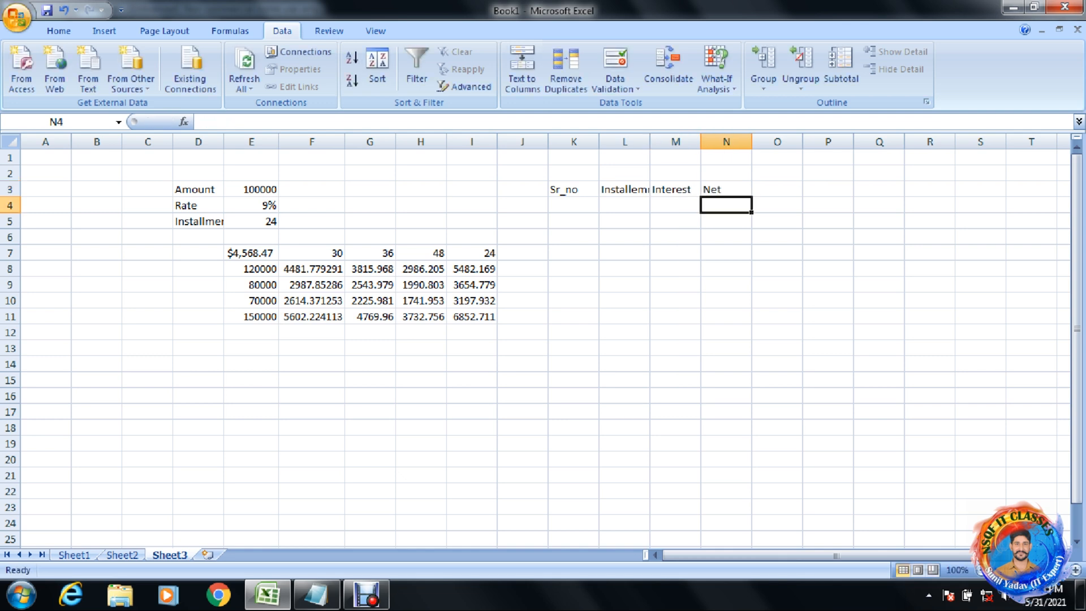
Step: Enter the serial numbers 1 in K4 and 2 in K5
{"action": "key", "text": "Left"}
{"action": "key", "text": "Left"}
{"action": "key", "text": "Left"}
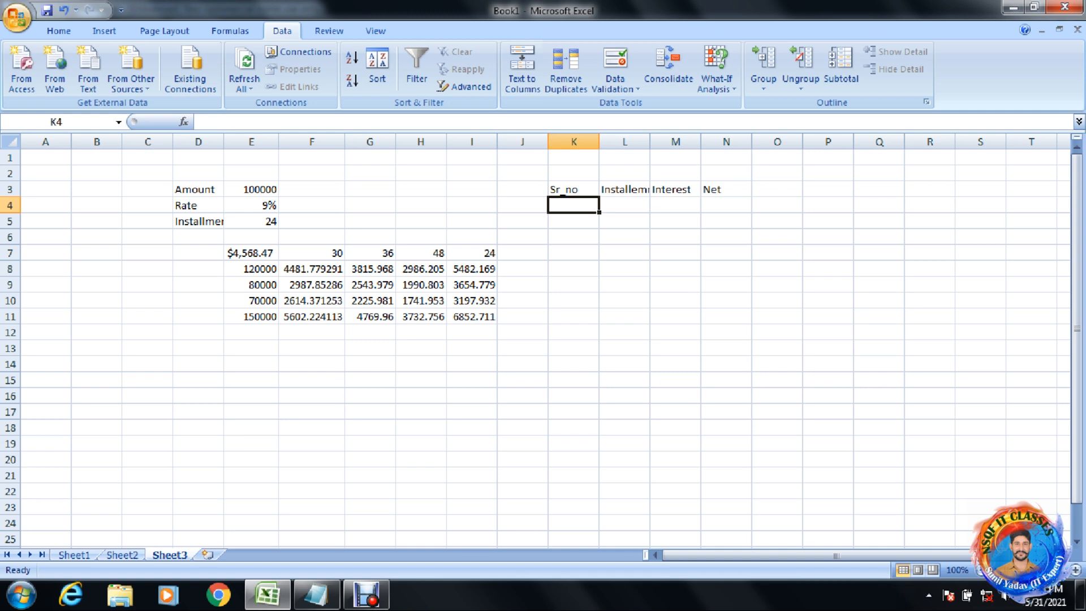
{"action": "type", "text": "1"}
{"action": "key", "text": "Return"}
{"action": "type", "text": "2"}
{"action": "key", "text": "Return"}
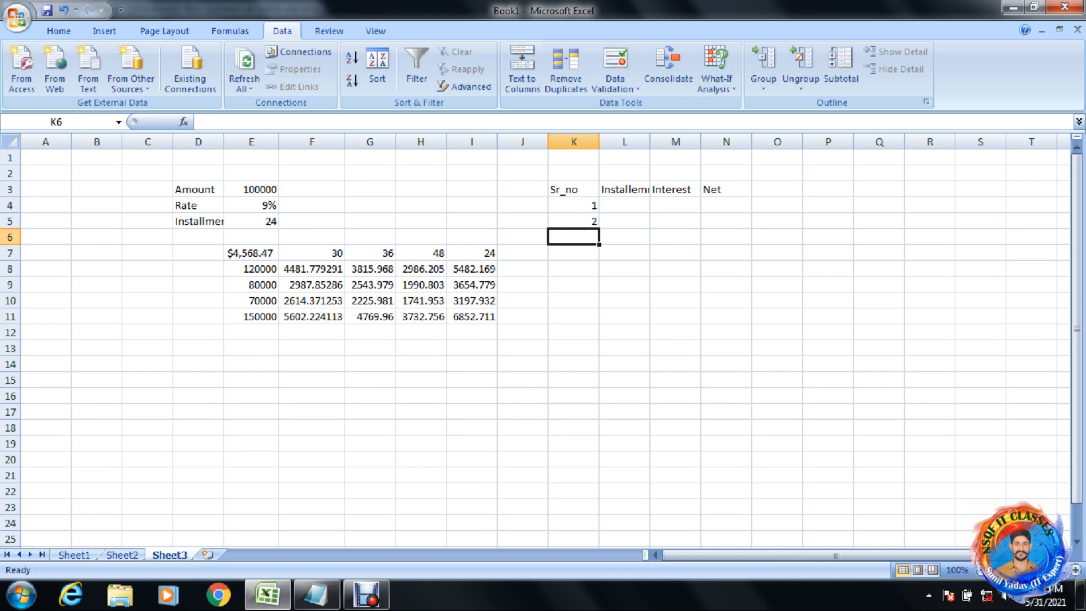
Step: Extend the serial number series from K4:K5 down to 24 in K27
{"action": "key", "text": "Up"}
{"action": "key", "text": "Up"}
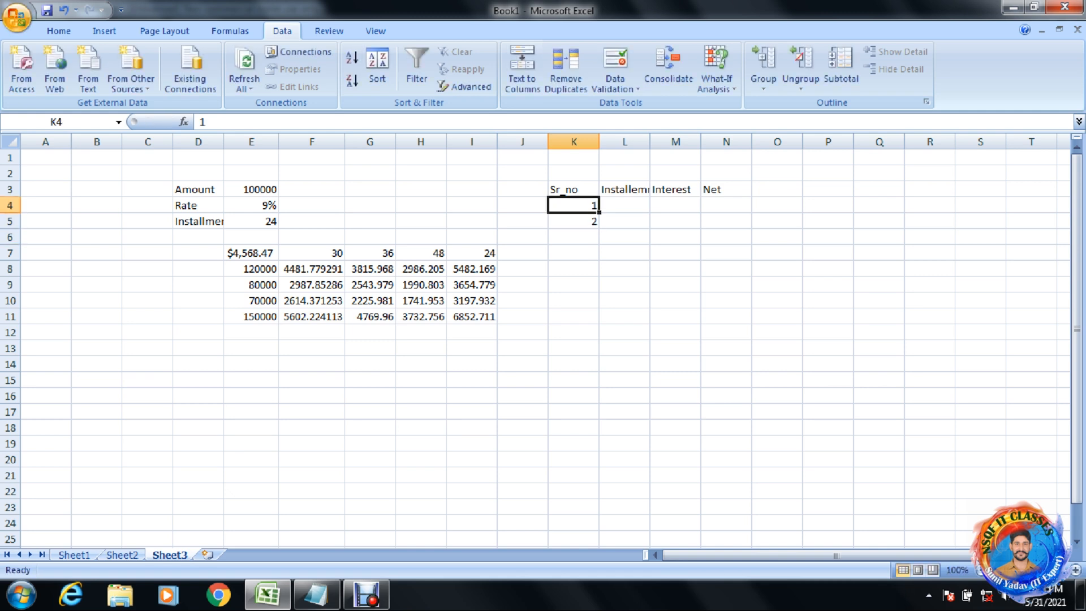
{"action": "key", "text": "shift+Down"}
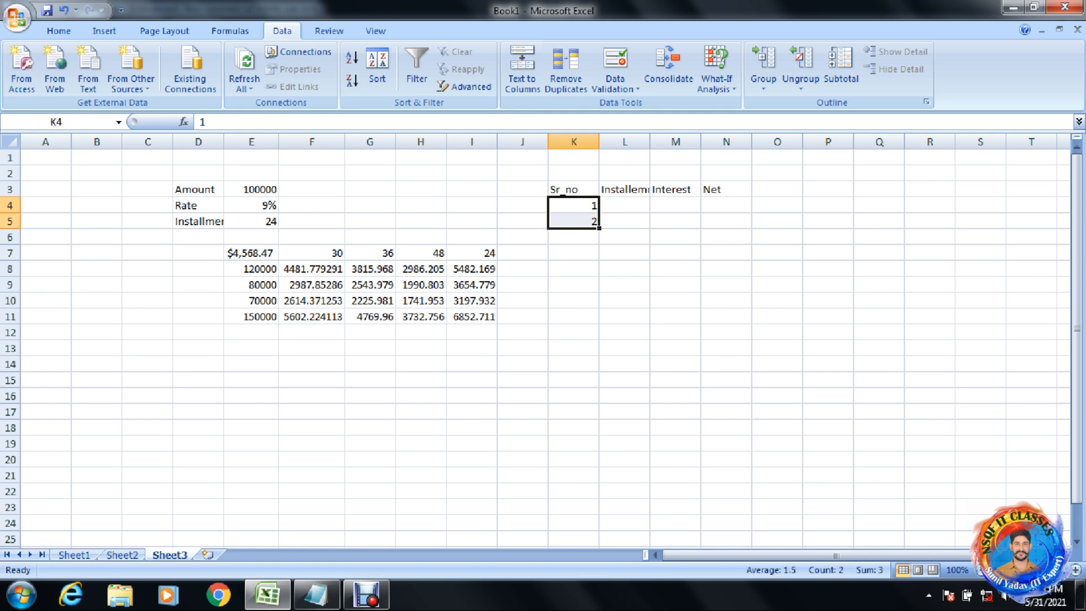
{"action": "left_click_drag", "start_coordinate": [599, 228], "coordinate": [600, 434]}
{"action": "left_click", "coordinate": [574, 349]}
{"action": "left_click", "coordinate": [574, 333]}
Step: Calculate the first installment in L4 with the formula =PMT(E4/12,E5,-E3)
{"action": "key", "text": "Up"}
{"action": "key", "text": "Up"}
{"action": "key", "text": "Up"}
{"action": "key", "text": "Up"}
{"action": "key", "text": "Up"}
{"action": "key", "text": "Up"}
{"action": "key", "text": "Up"}
{"action": "key", "text": "Up"}
{"action": "key", "text": "Up"}
{"action": "key", "text": "Up"}
{"action": "key", "text": "Up"}
{"action": "key", "text": "Up"}
{"action": "key", "text": "Up"}
{"action": "key", "text": "Up"}
{"action": "key", "text": "Up"}
{"action": "key", "text": "Up"}
{"action": "key", "text": "Up"}
{"action": "key", "text": "Up"}
{"action": "key", "text": "Up"}
{"action": "key", "text": "Up"}
{"action": "key", "text": "Down"}
{"action": "key", "text": "Down"}
{"action": "key", "text": "Down"}
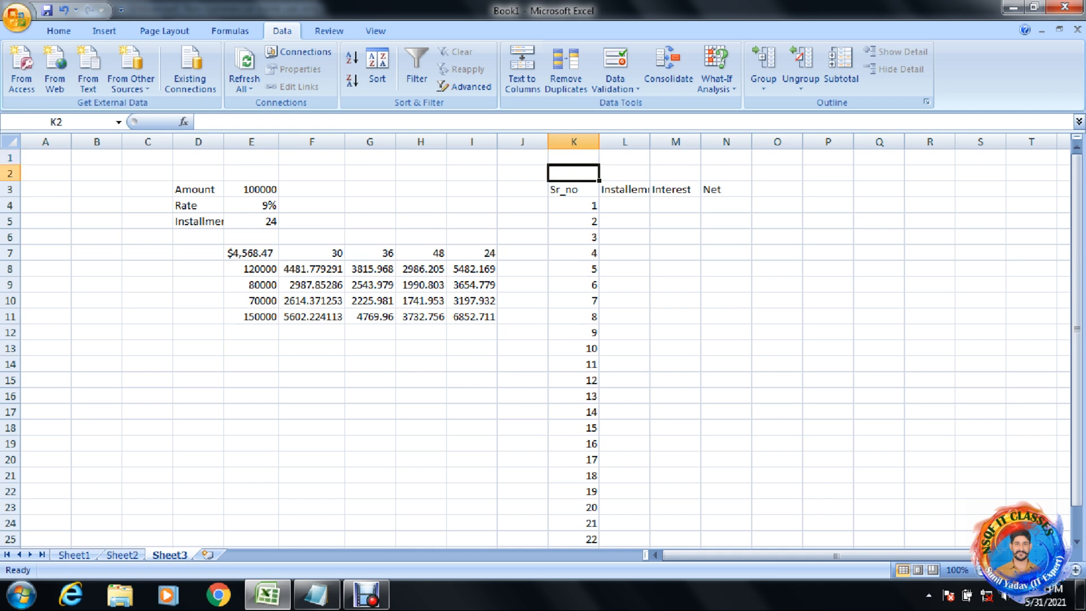
{"action": "key", "text": "Right"}
{"action": "type", "text": "=pm"}
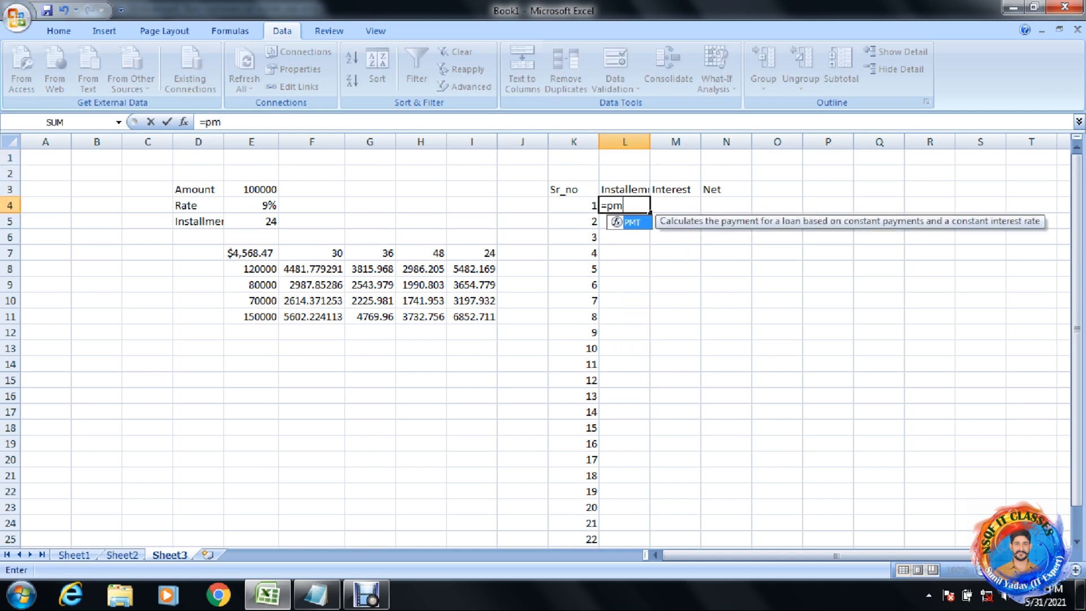
{"action": "type", "text": "t"}
{"action": "key", "text": "Tab"}
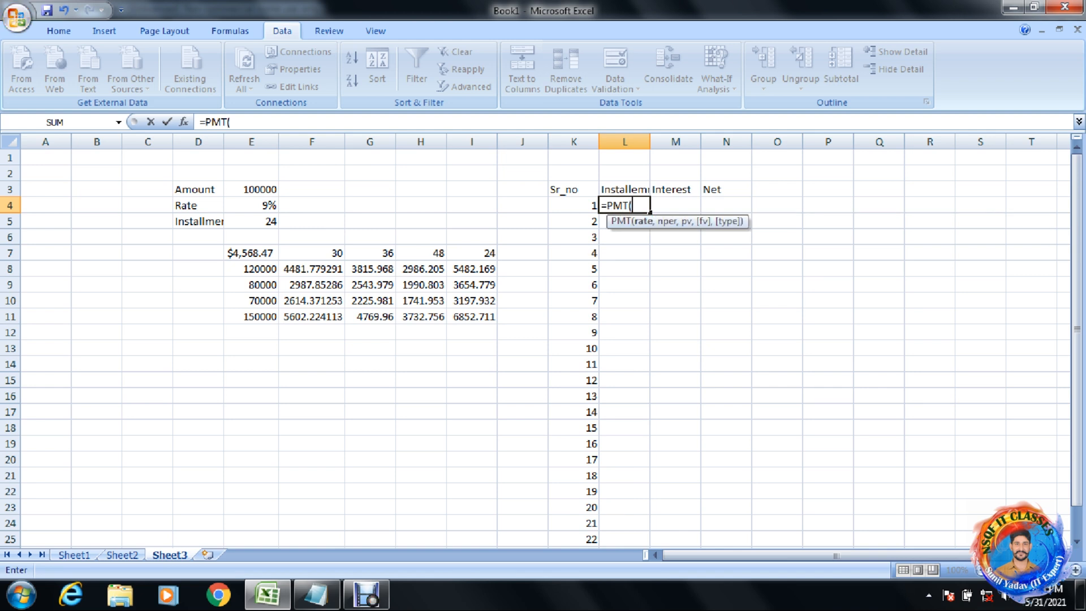
{"action": "left_click", "coordinate": [252, 206]}
{"action": "type", "text": "/12,"}
{"action": "left_click", "coordinate": [275, 222]}
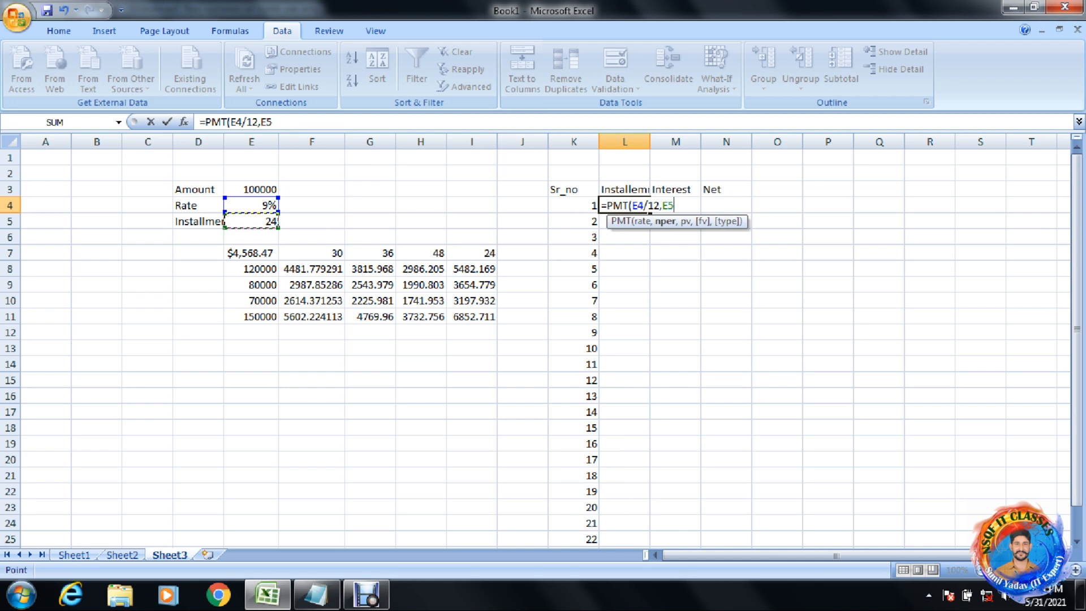
{"action": "type", "text": ",-"}
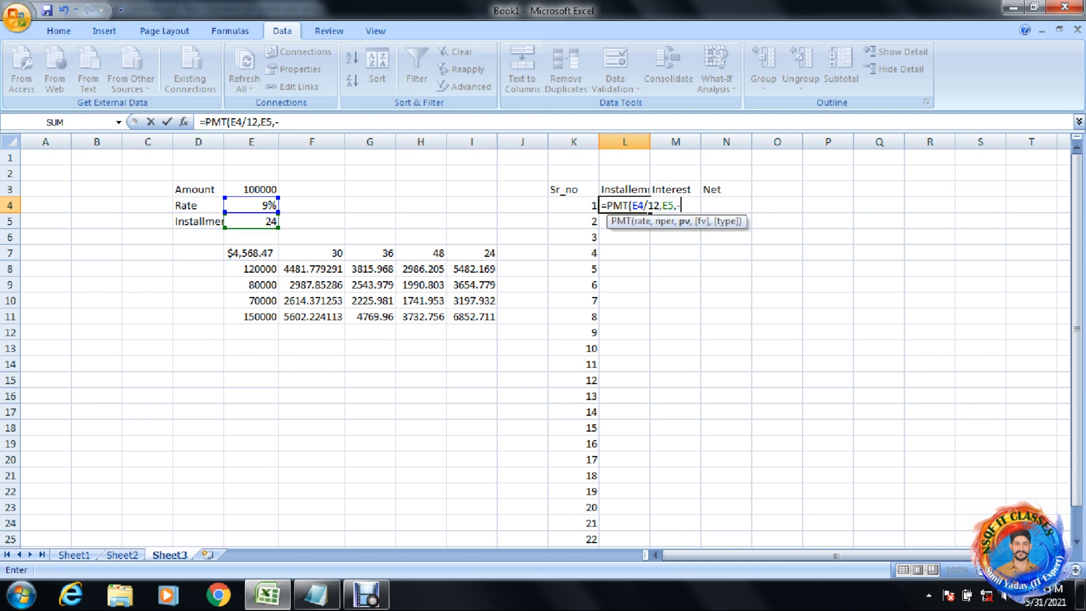
{"action": "left_click", "coordinate": [260, 189]}
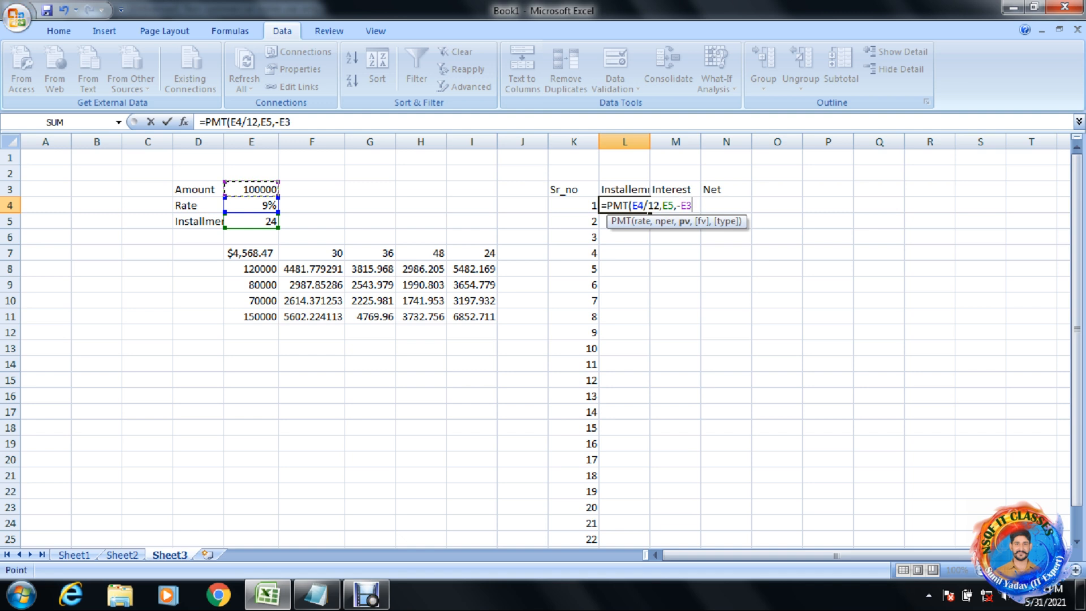
{"action": "type", "text": ")"}
{"action": "key", "text": "Return"}
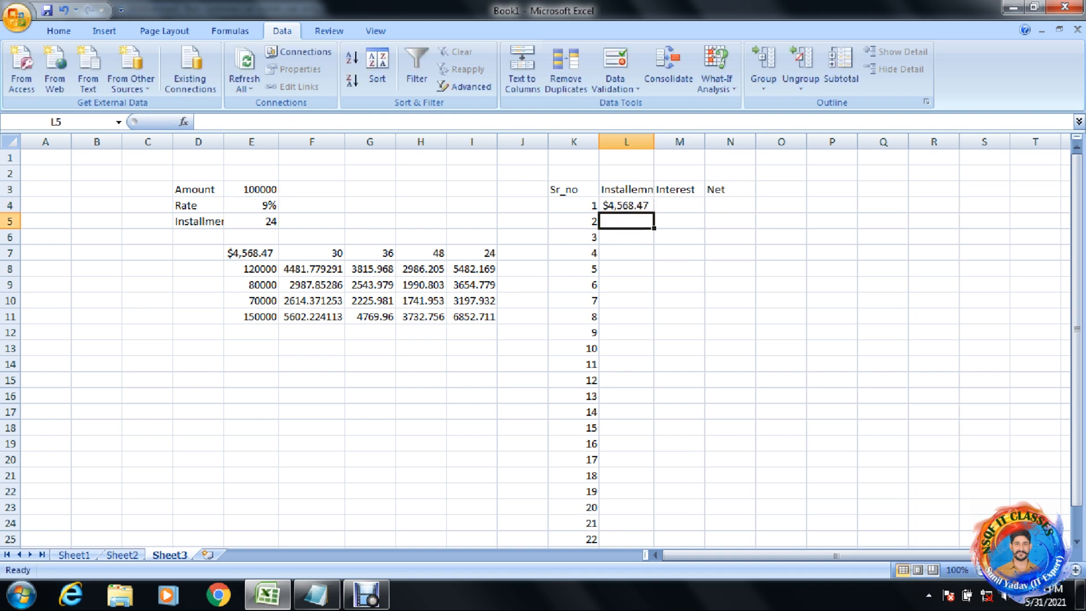
Step: Try to copy the installment formula from L4 down to L7
{"action": "left_click", "coordinate": [627, 206]}
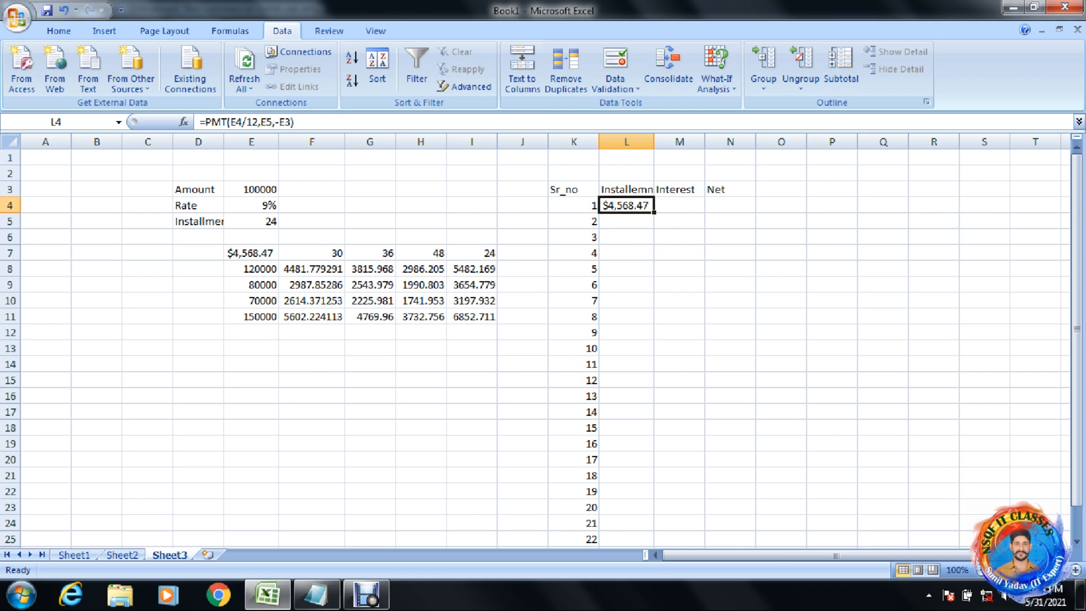
{"action": "left_click_drag", "start_coordinate": [654, 212], "coordinate": [654, 260]}
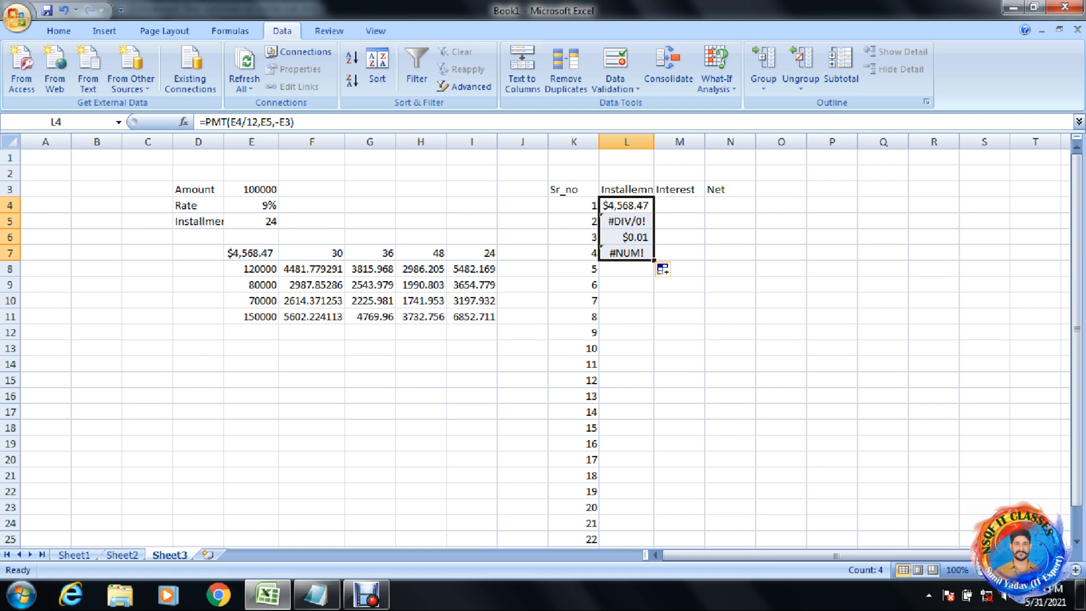
Step: Lock the row references in L4 as =PMT(E$4/12,E$5,-E$3) and fill the formula down to L27
{"action": "left_click", "coordinate": [626, 205]}
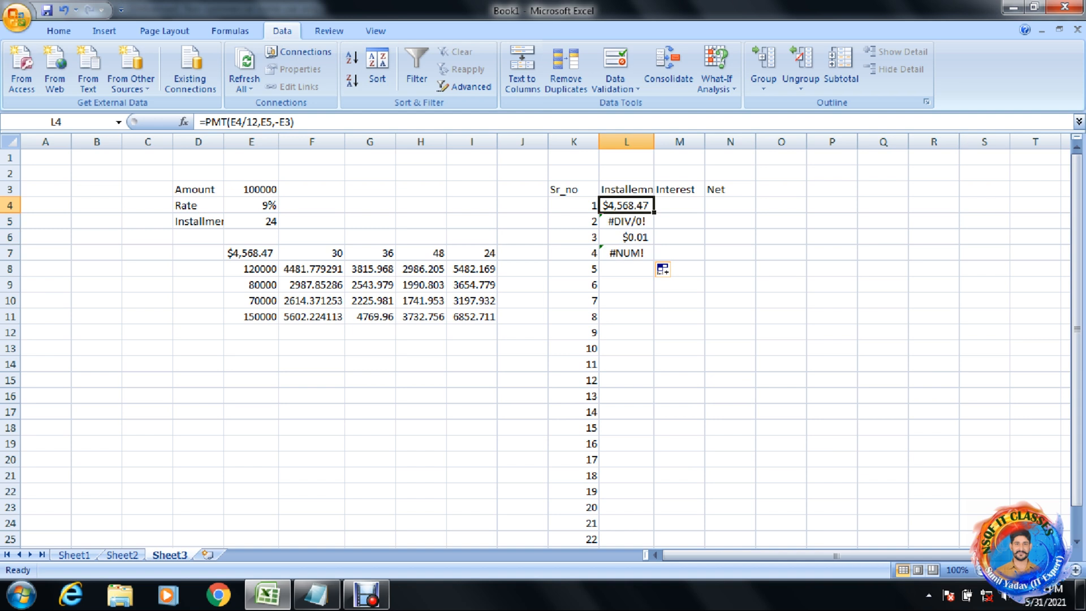
{"action": "key", "text": "F2"}
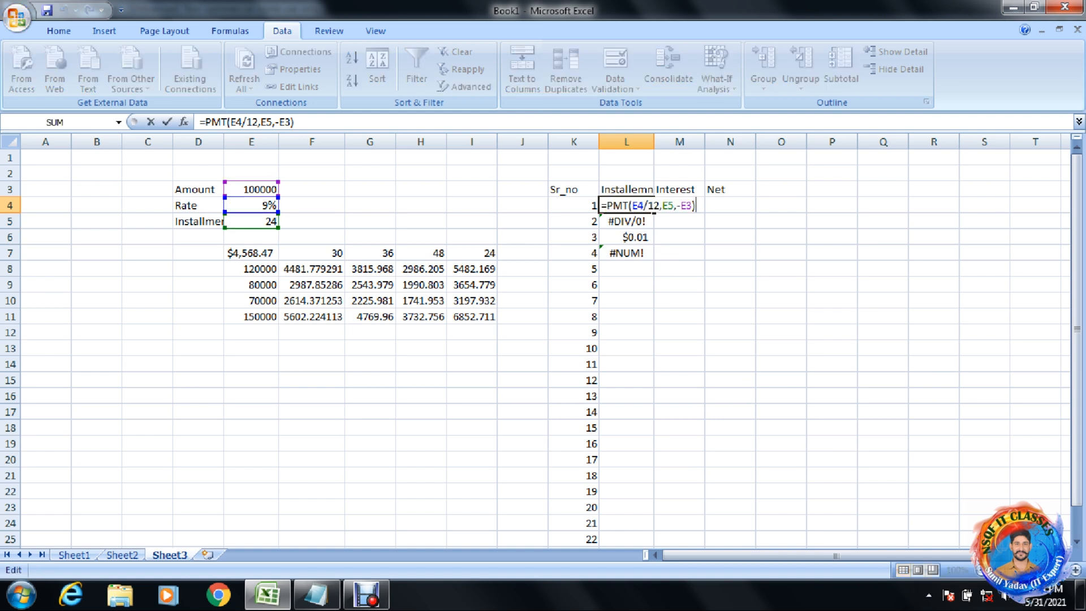
{"action": "left_click", "coordinate": [638, 205]}
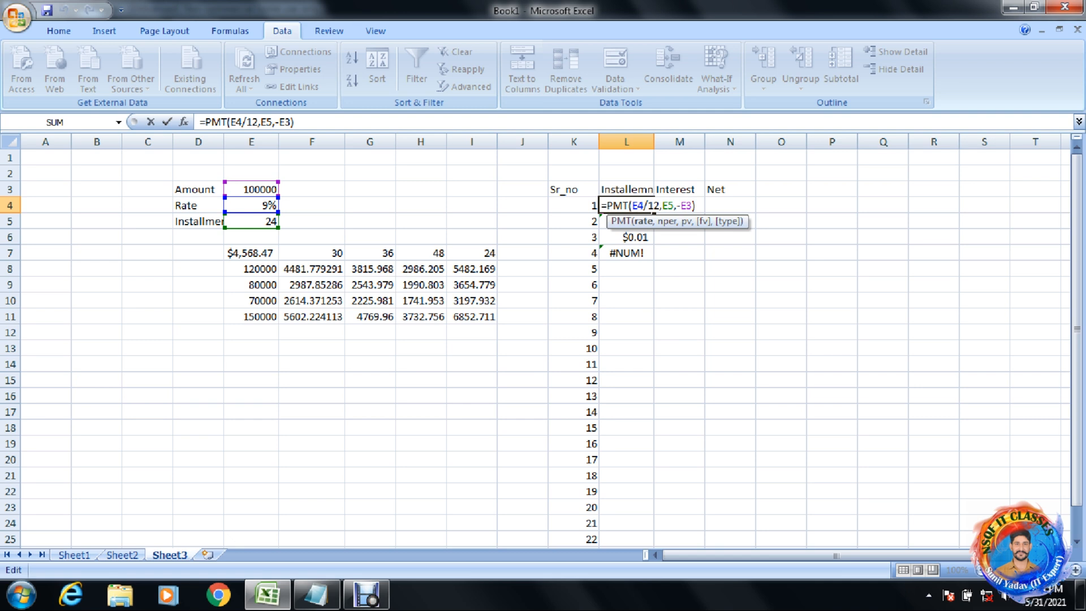
{"action": "type", "text": "$"}
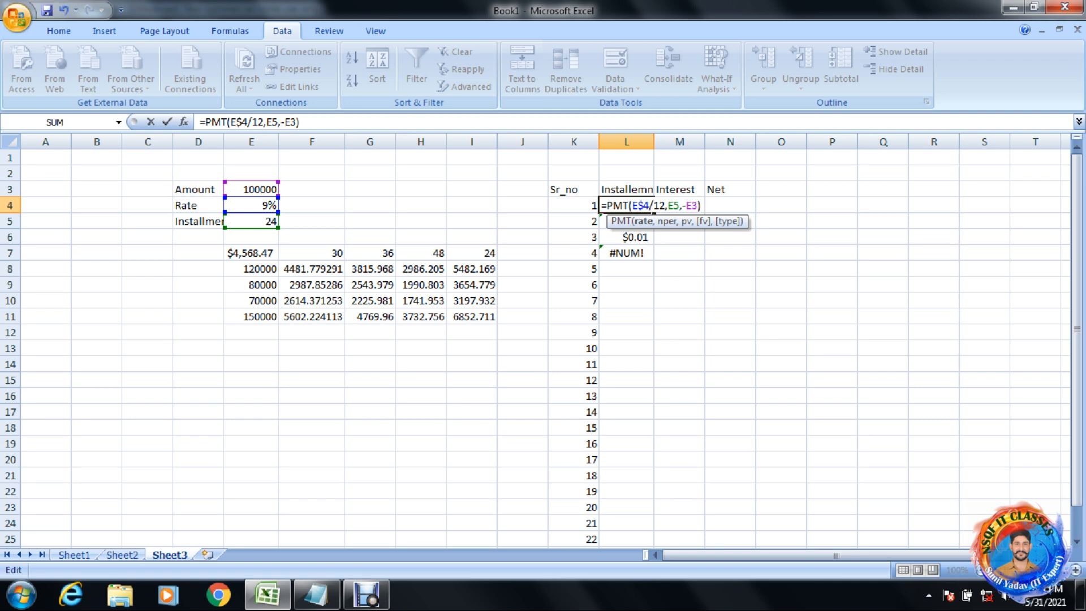
{"action": "left_click", "coordinate": [674, 204]}
{"action": "type", "text": "$"}
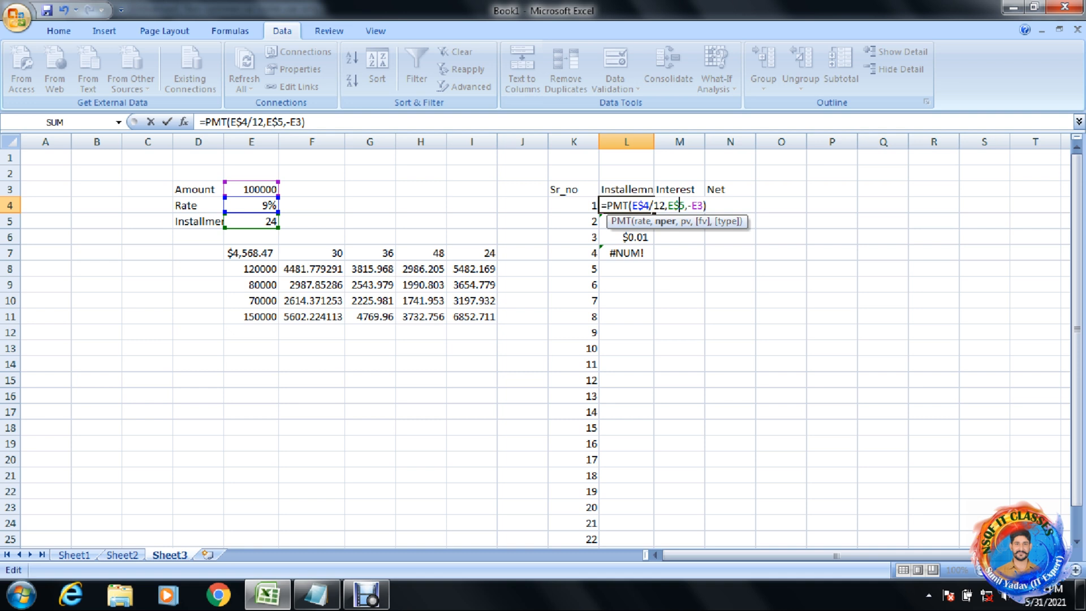
{"action": "left_click", "coordinate": [699, 205]}
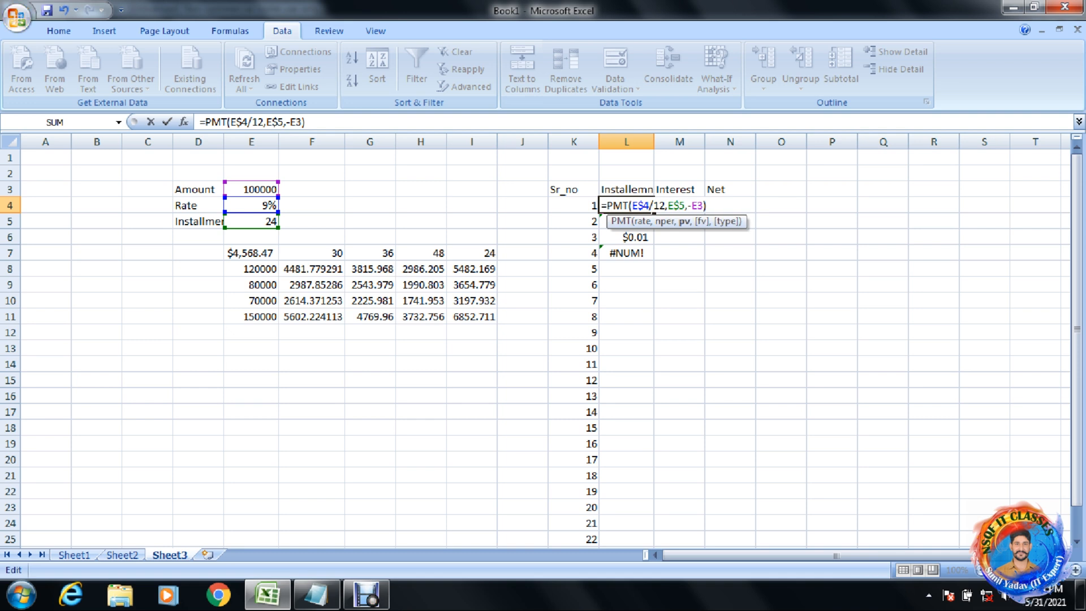
{"action": "type", "text": "$"}
{"action": "key", "text": "Return"}
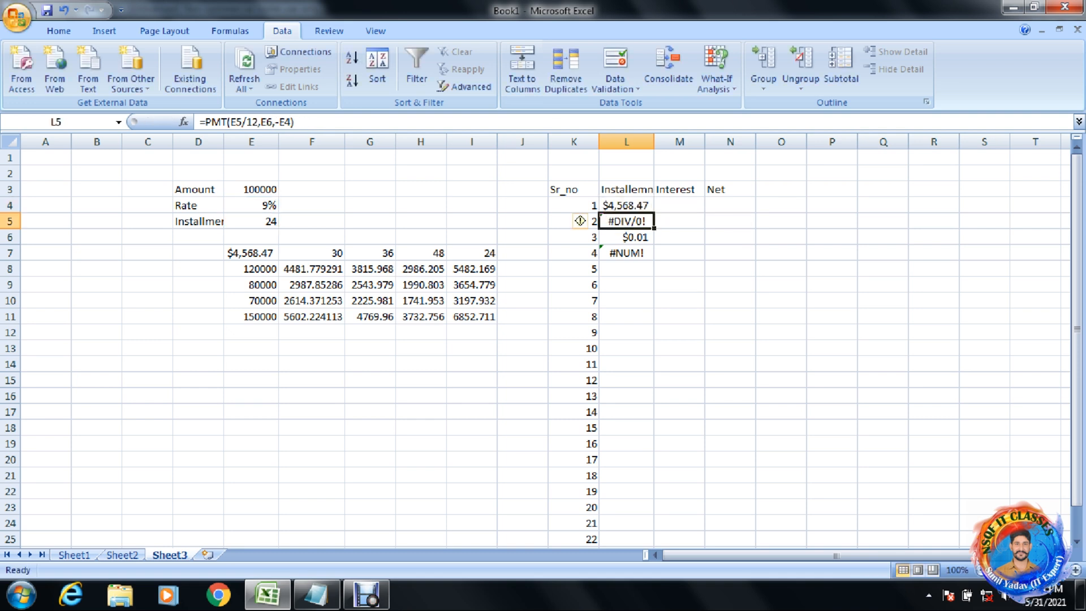
{"action": "left_click", "coordinate": [626, 205]}
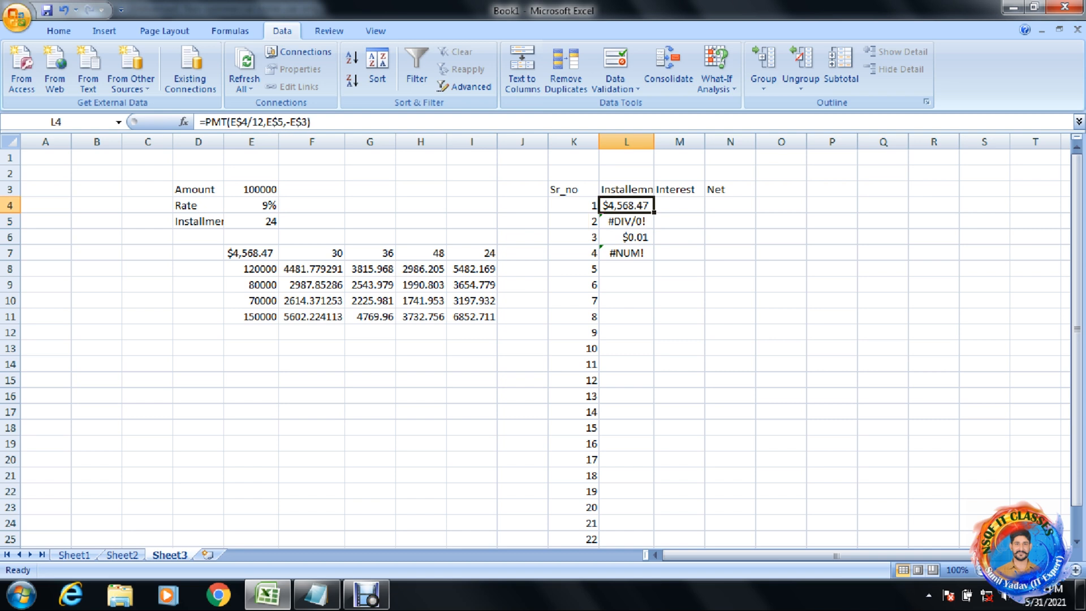
{"action": "left_click_drag", "start_coordinate": [654, 212], "coordinate": [645, 529]}
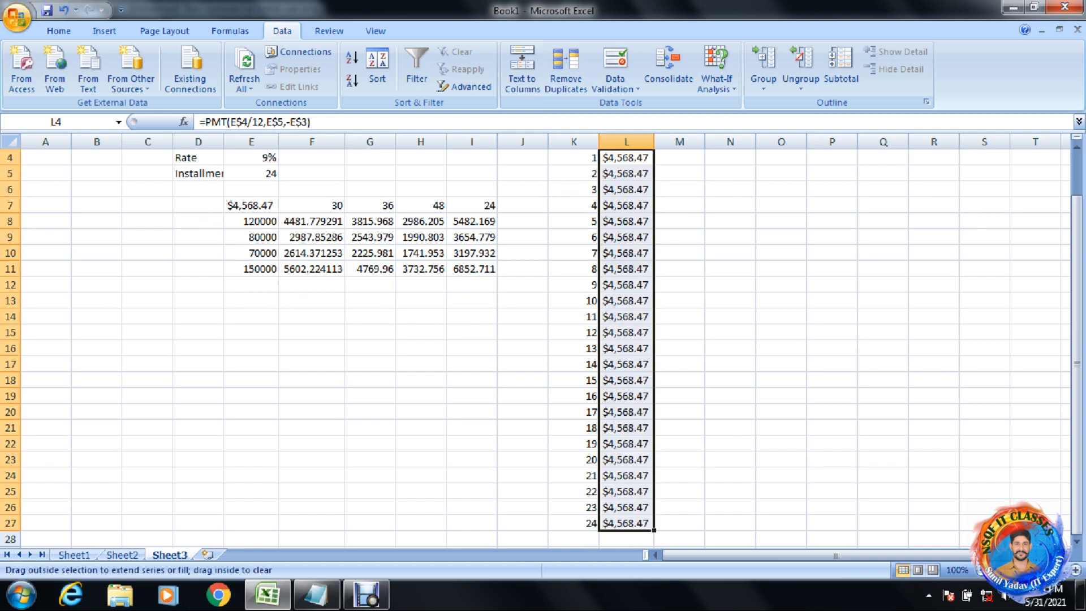
Step: Calculate the interest for the first period in M4 with the formula =IPMT(E4/12,K4,E5,-E3)
{"action": "left_click", "coordinate": [679, 317]}
{"action": "key", "text": "Up"}
{"action": "key", "text": "Up"}
{"action": "key", "text": "Up"}
{"action": "key", "text": "Up"}
{"action": "key", "text": "Up"}
{"action": "key", "text": "Up"}
{"action": "key", "text": "Up"}
{"action": "key", "text": "Up"}
{"action": "key", "text": "Up"}
{"action": "key", "text": "Up"}
{"action": "key", "text": "Up"}
{"action": "key", "text": "Up"}
{"action": "key", "text": "Up"}
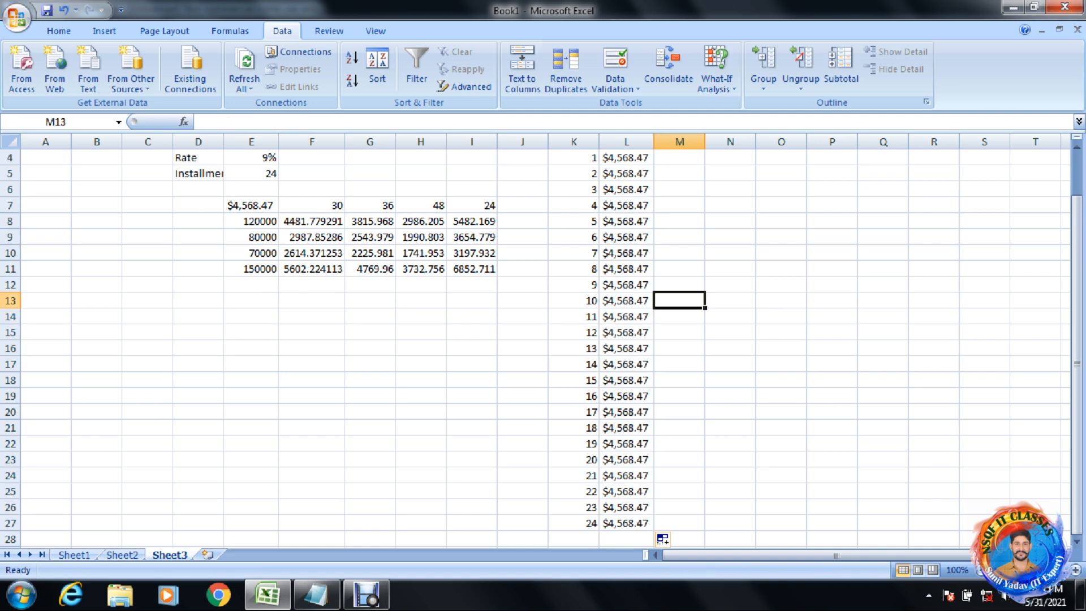
{"action": "key", "text": "Down"}
{"action": "key", "text": "Down"}
{"action": "key", "text": "Down"}
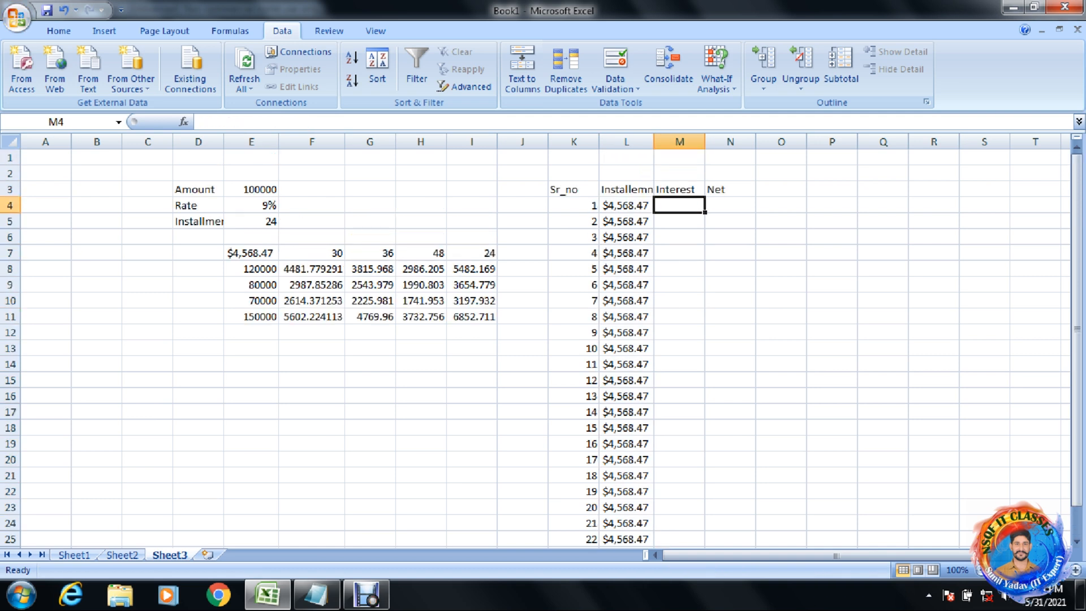
{"action": "key", "text": "Left"}
{"action": "key", "text": "Right"}
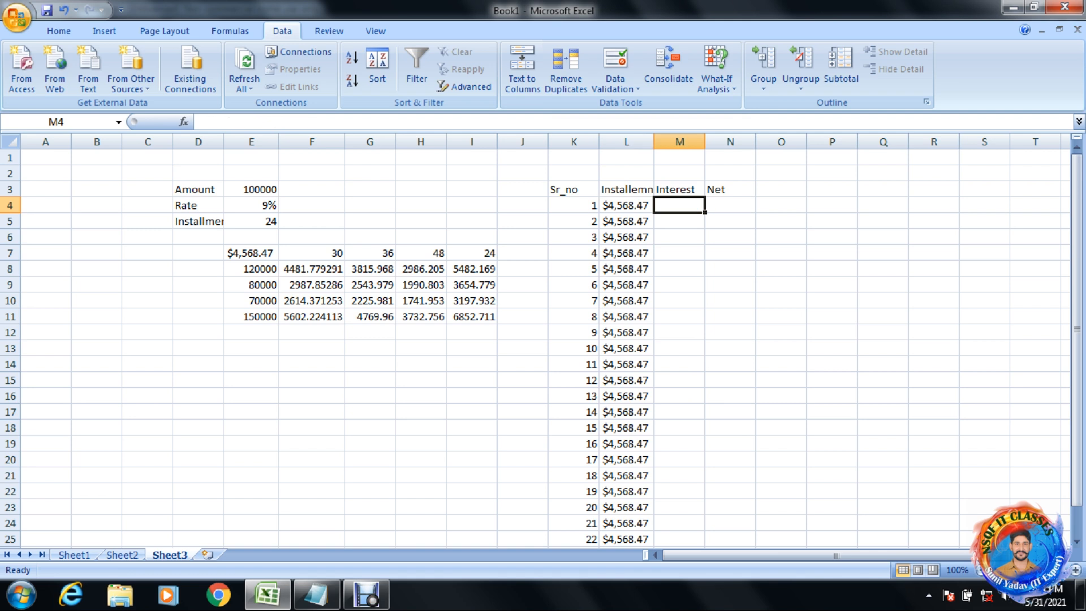
{"action": "type", "text": "=ipmt"}
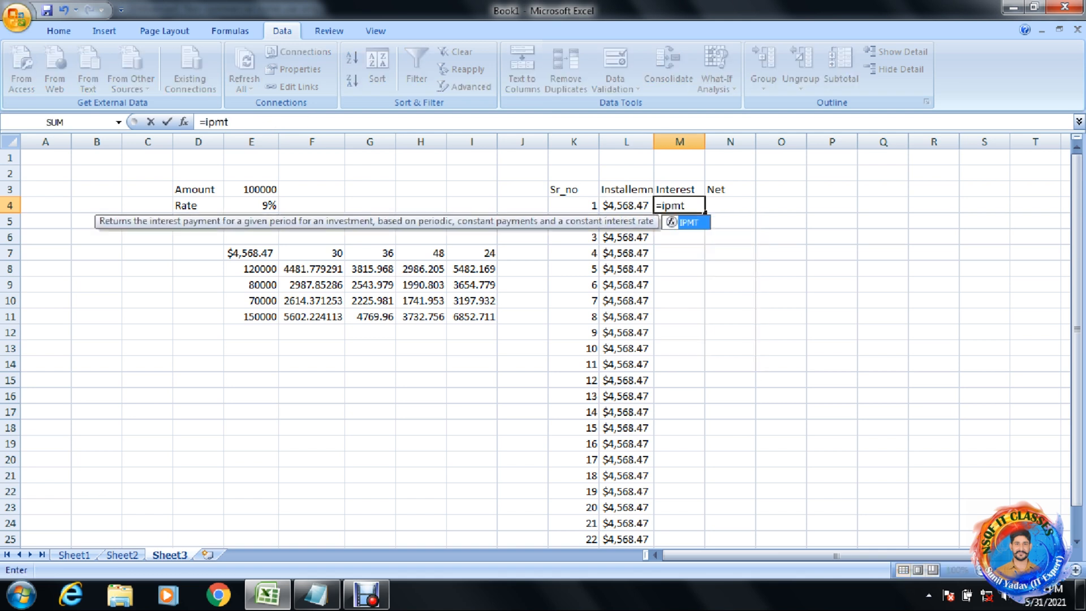
{"action": "key", "text": "Tab"}
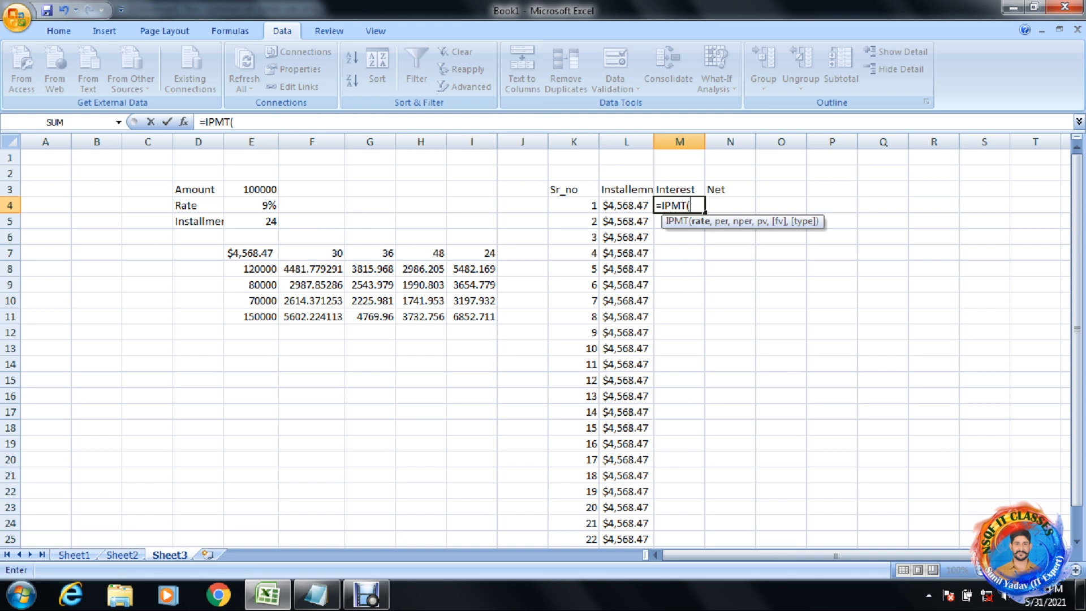
{"action": "left_click", "coordinate": [252, 205]}
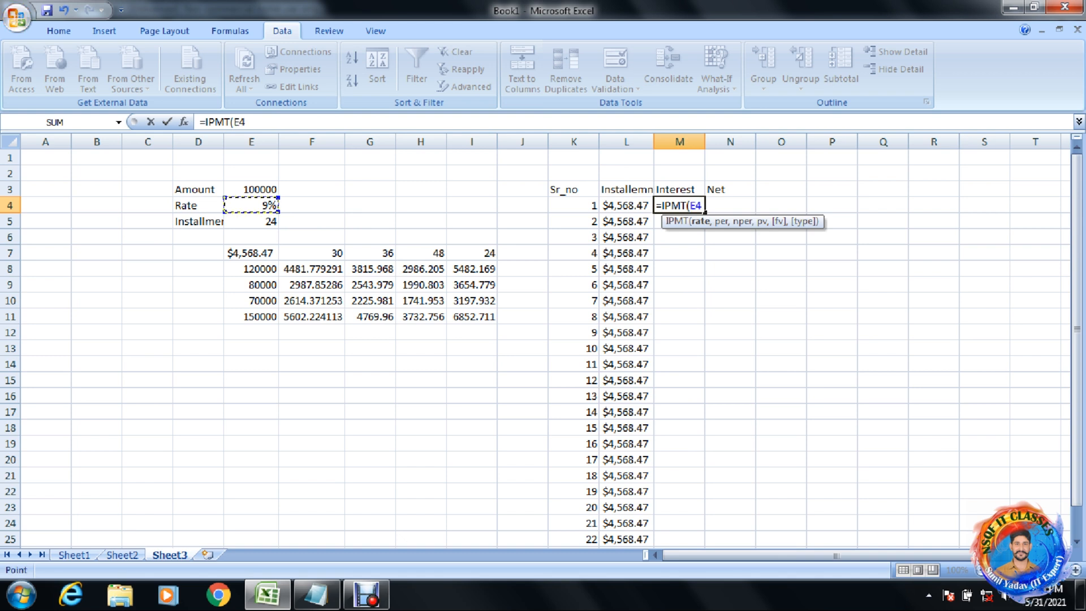
{"action": "type", "text": "/12,"}
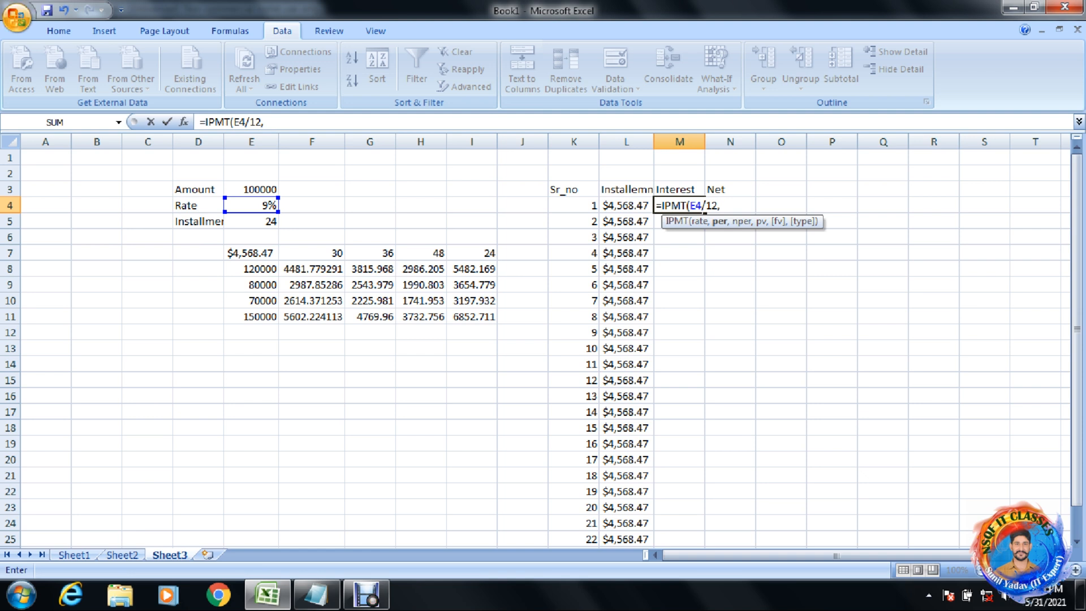
{"action": "left_click", "coordinate": [574, 206]}
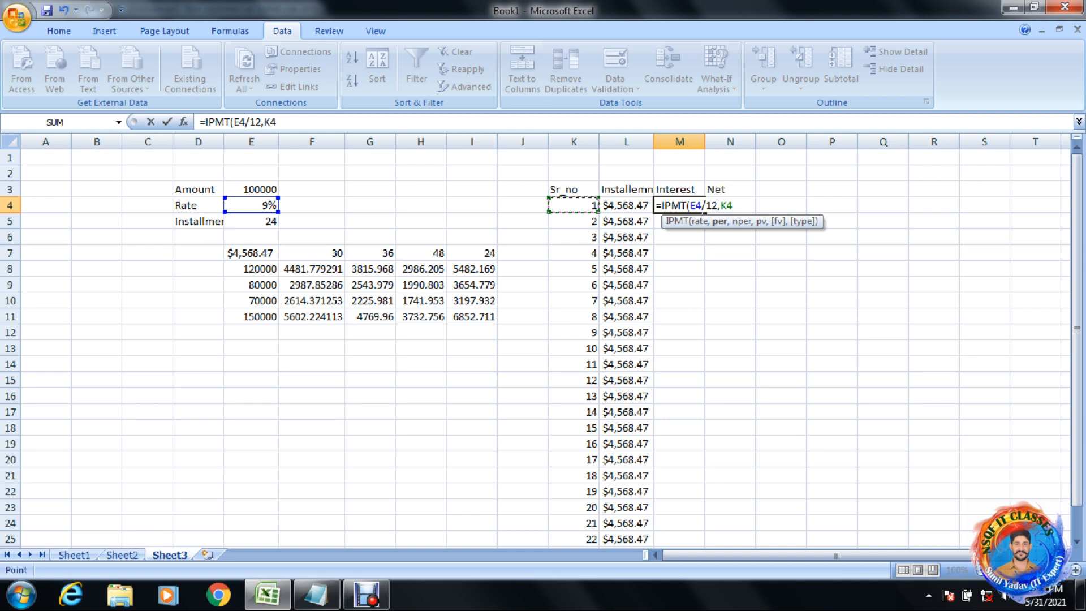
{"action": "type", "text": ","}
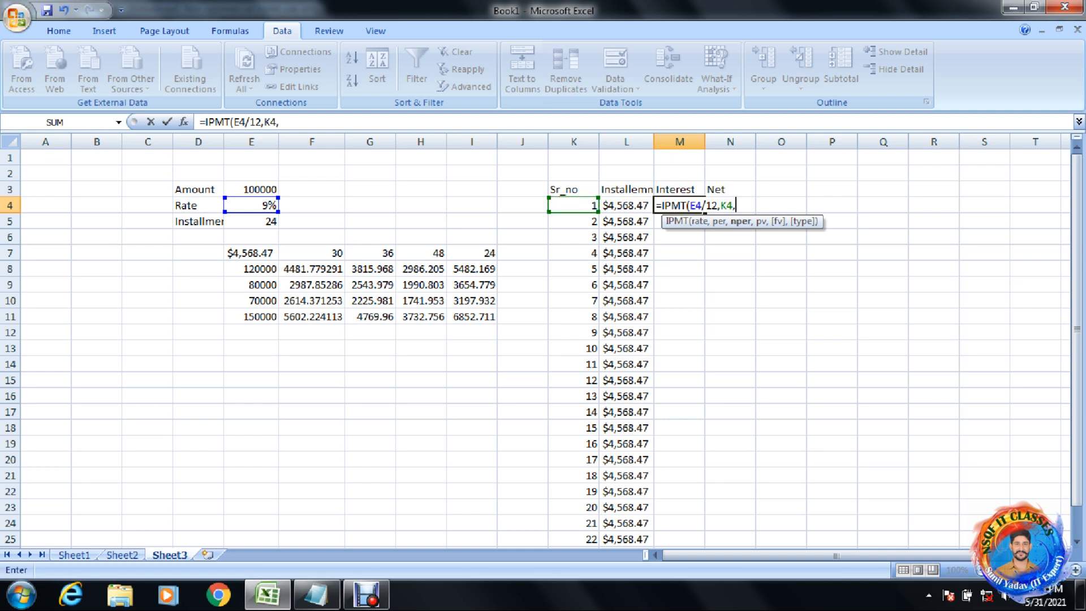
{"action": "left_click", "coordinate": [252, 221]}
{"action": "type", "text": ",-"}
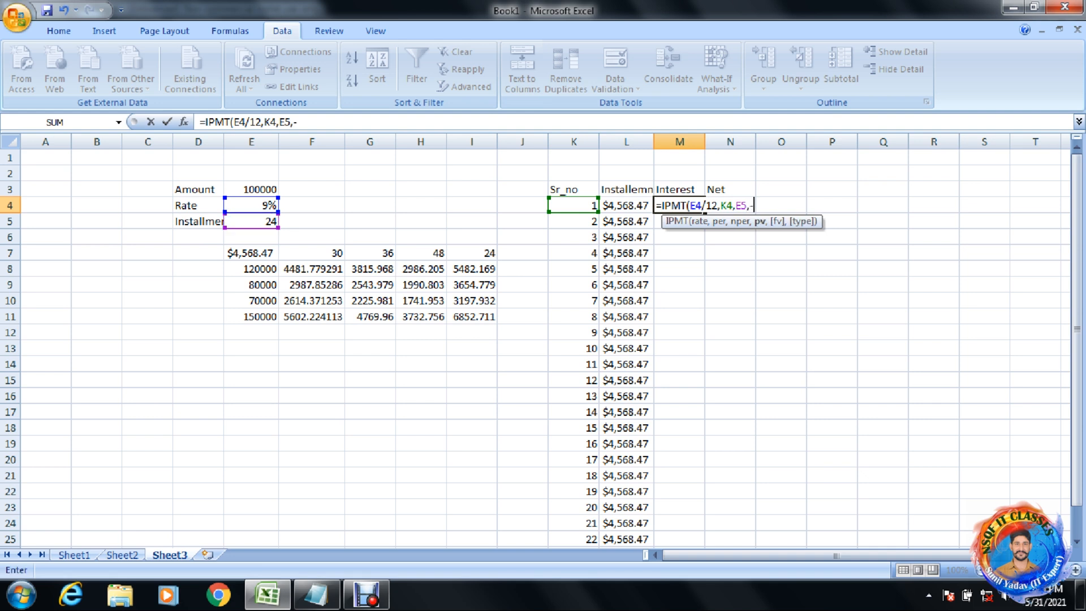
{"action": "left_click", "coordinate": [252, 189]}
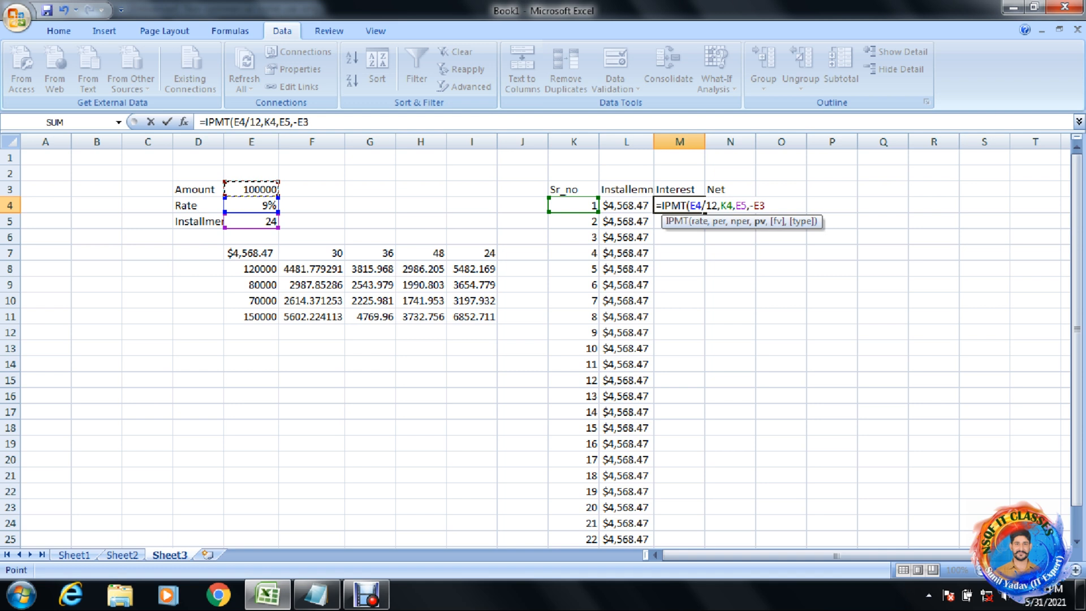
{"action": "type", "text": ")"}
{"action": "key", "text": "Return"}
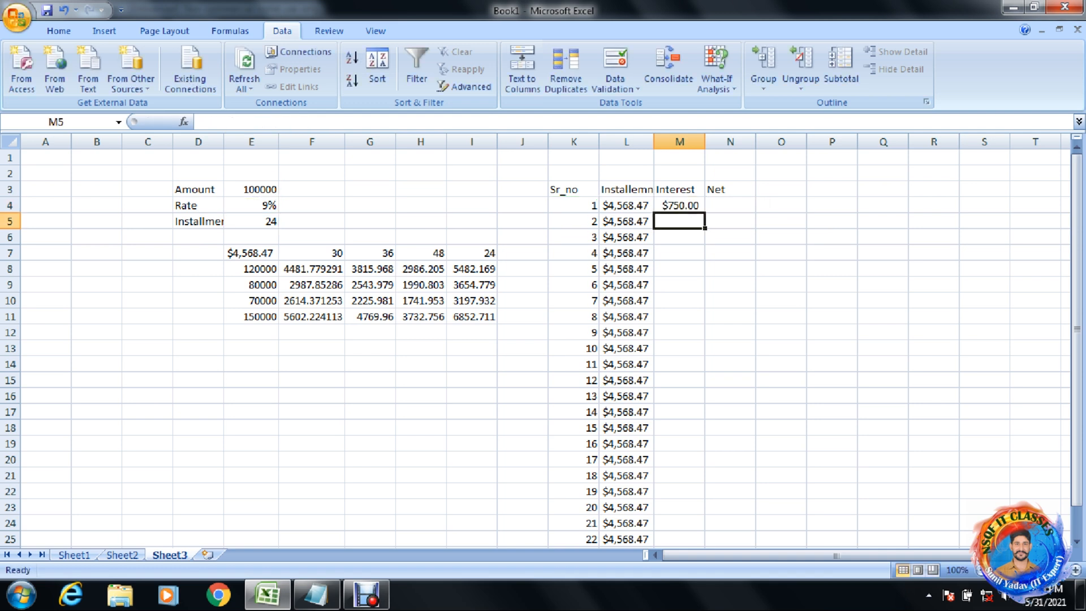
Step: Calculate the first period's net amount in N4 with the formula =L4-M4
{"action": "left_click", "coordinate": [626, 205]}
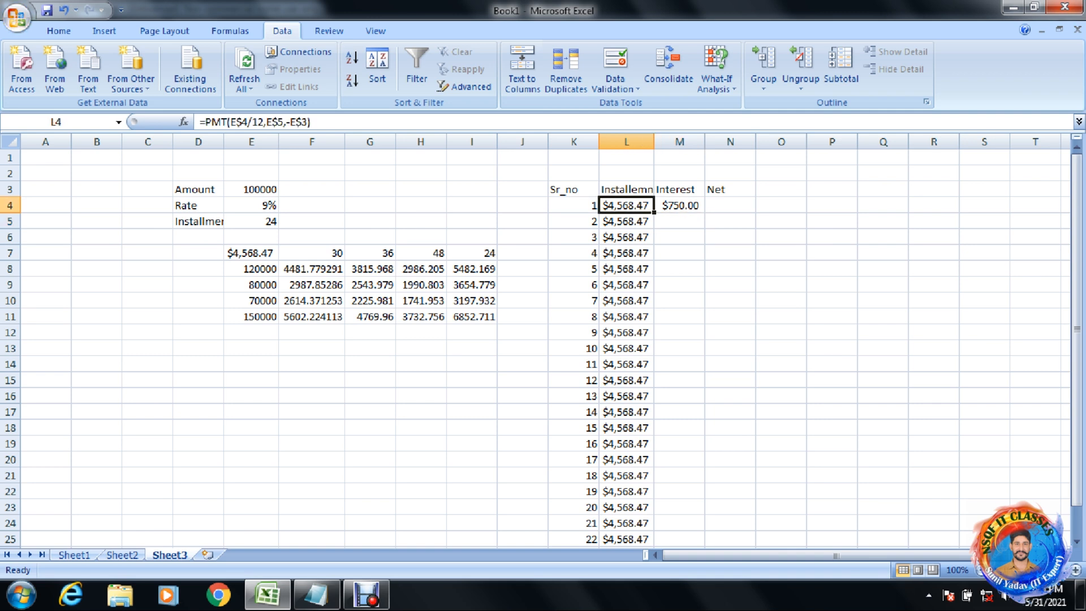
{"action": "left_click", "coordinate": [680, 205]}
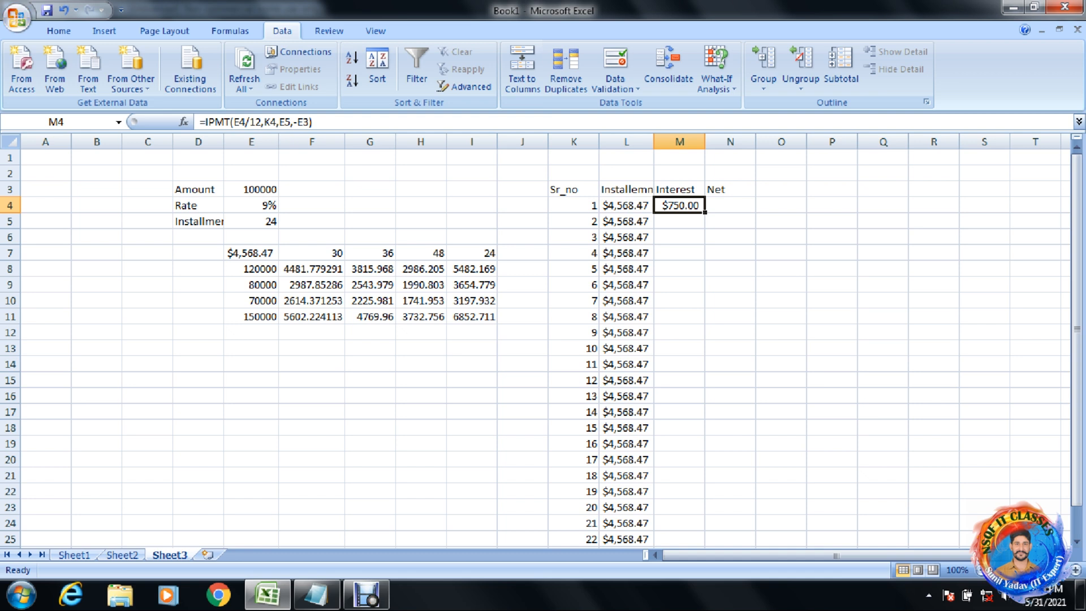
{"action": "left_click", "coordinate": [731, 205]}
{"action": "type", "text": "="}
{"action": "key", "text": "Left"}
{"action": "key", "text": "Left"}
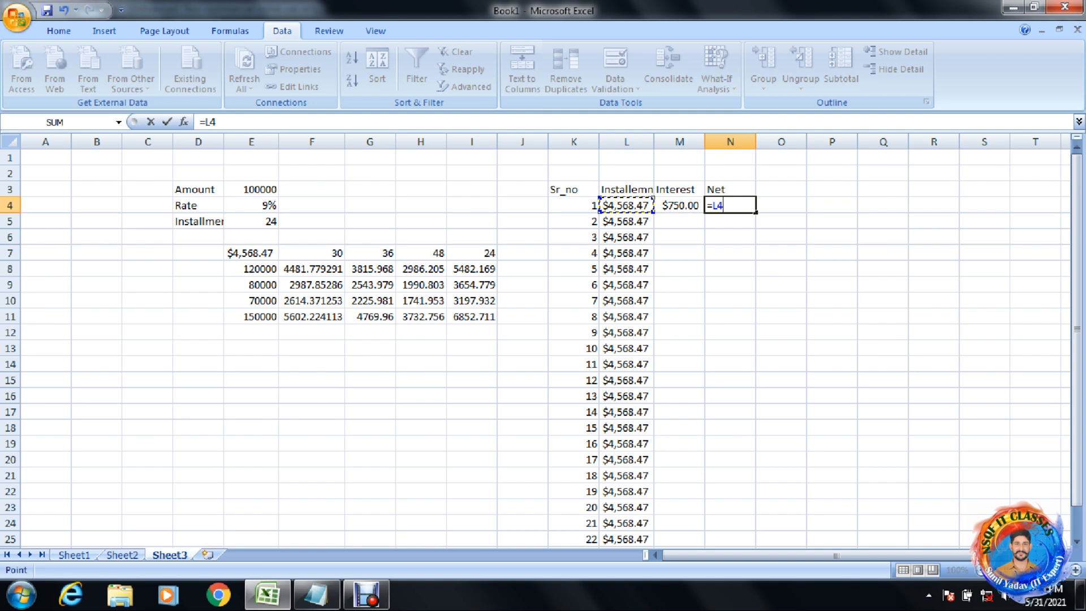
{"action": "type", "text": "-"}
{"action": "key", "text": "Left"}
{"action": "key", "text": "Return"}
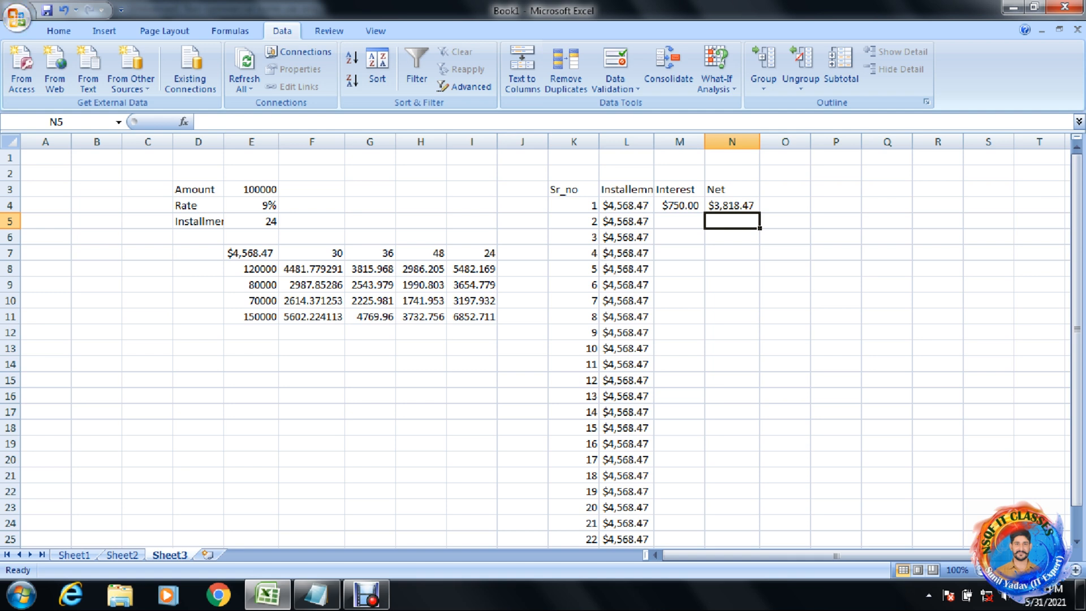
Step: Lock the row references in M4 as =IPMT(E$4/12,K4,E$5,-E$3) and fill M4:N4 down to row 27
{"action": "left_click", "coordinate": [679, 205]}
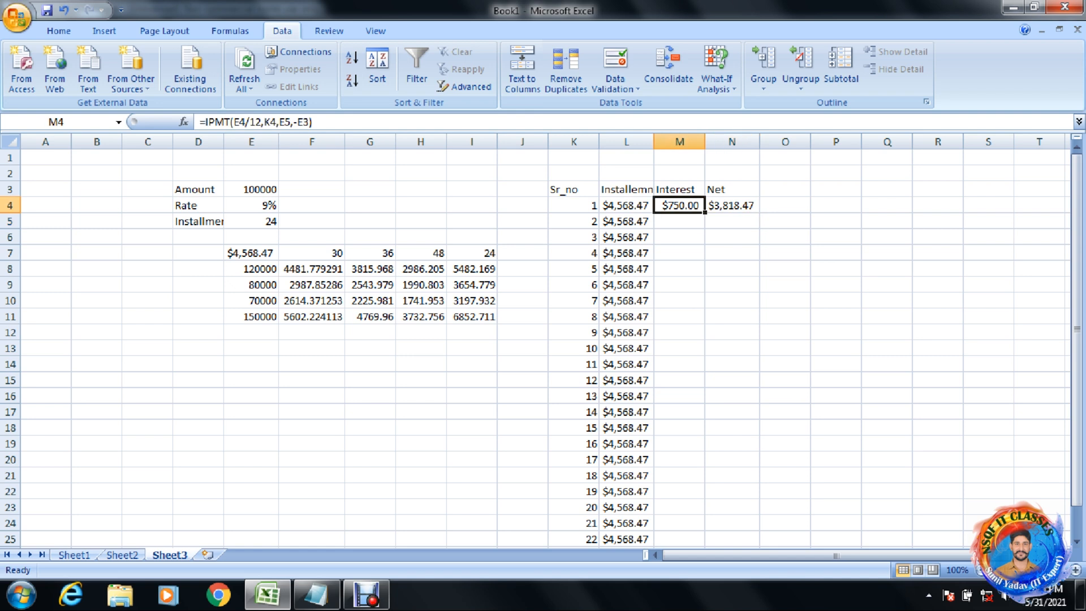
{"action": "key", "text": "F2"}
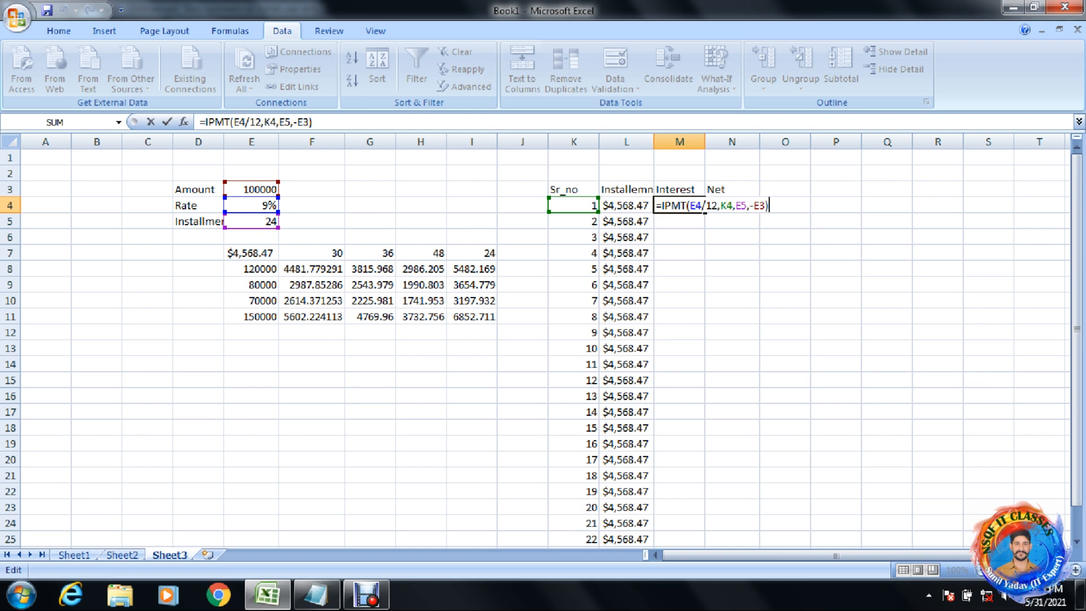
{"action": "left_click", "coordinate": [691, 206]}
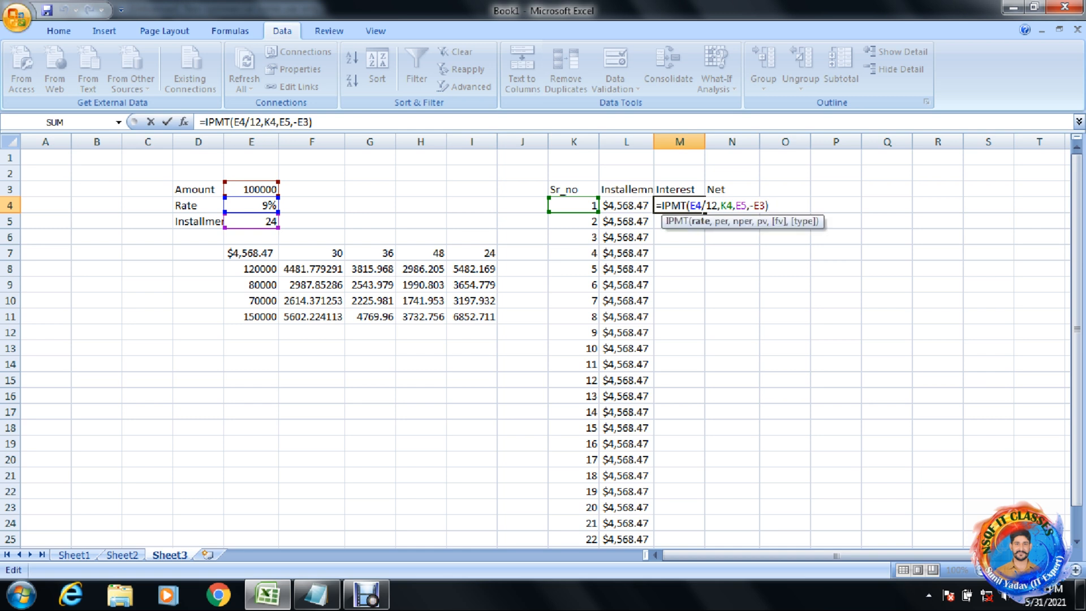
{"action": "type", "text": "$"}
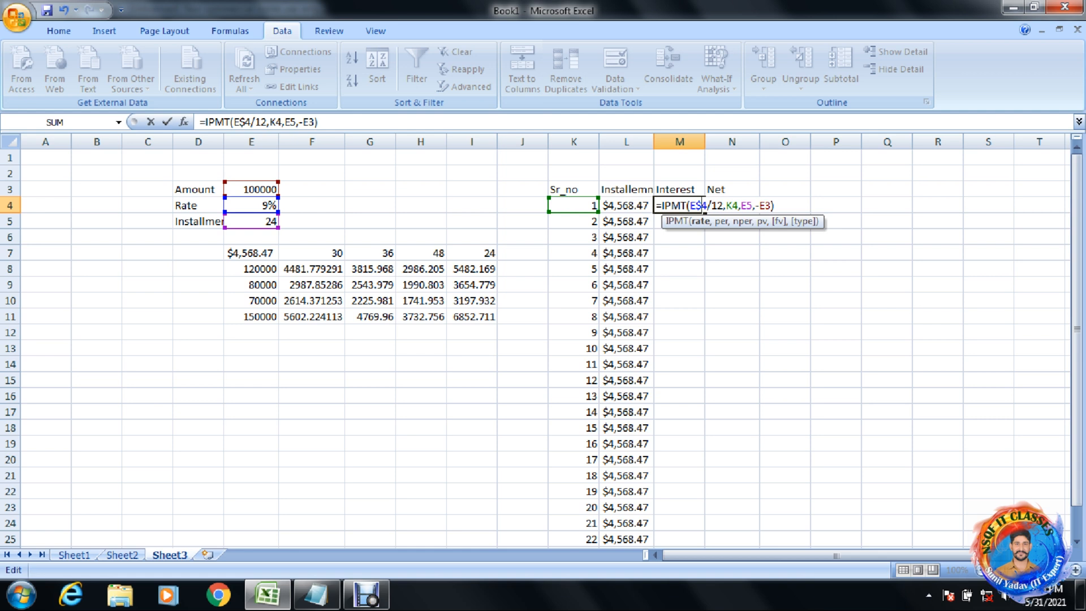
{"action": "left_click", "coordinate": [748, 206]}
{"action": "type", "text": "$"}
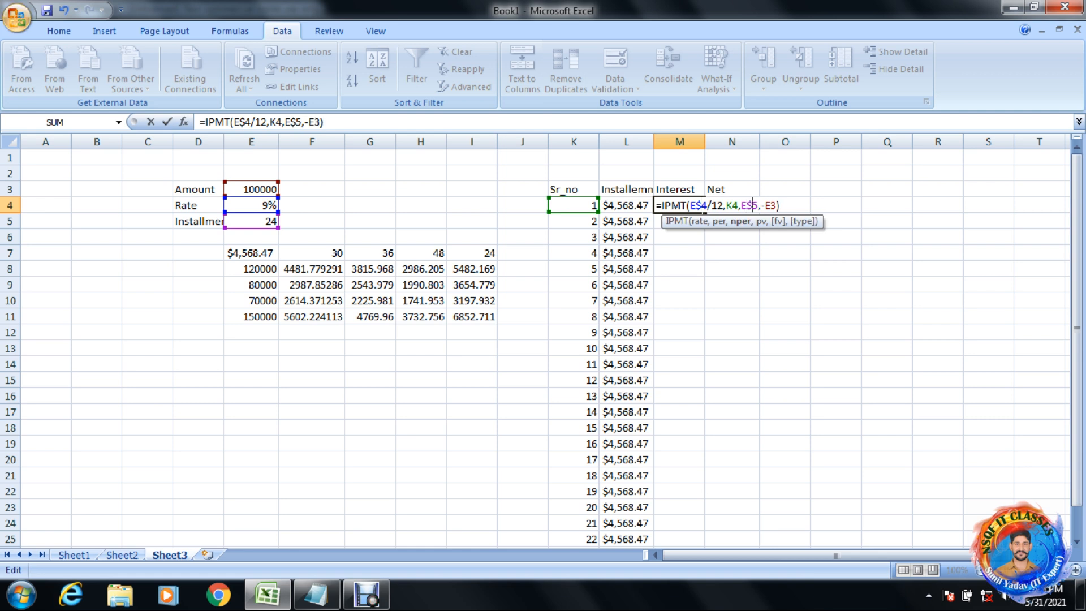
{"action": "left_click", "coordinate": [771, 206]}
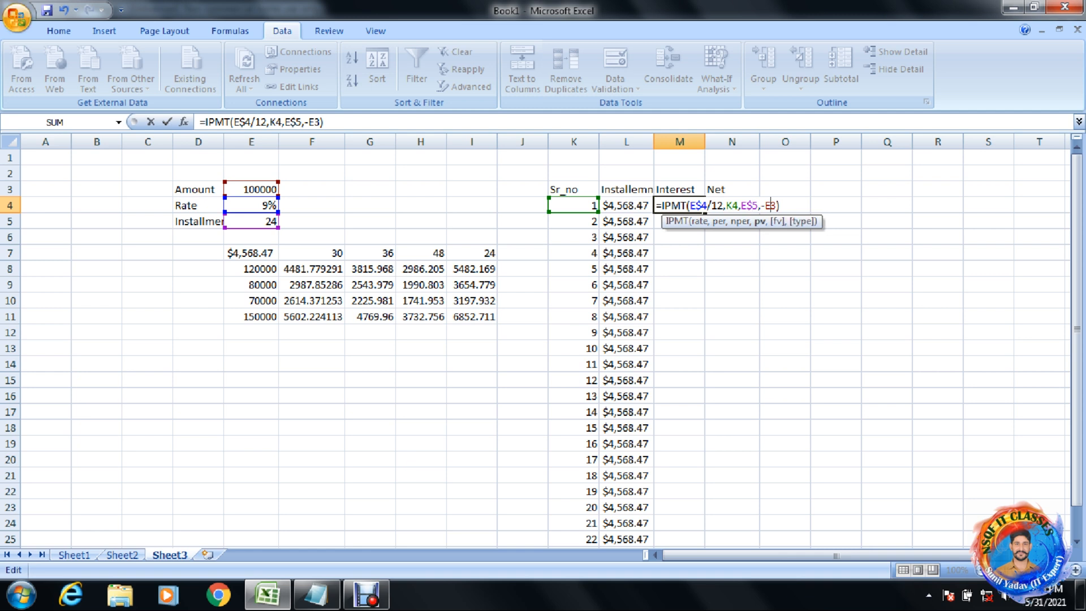
{"action": "type", "text": "$"}
{"action": "key", "text": "Return"}
{"action": "left_click_drag", "start_coordinate": [679, 205], "coordinate": [760, 535]}
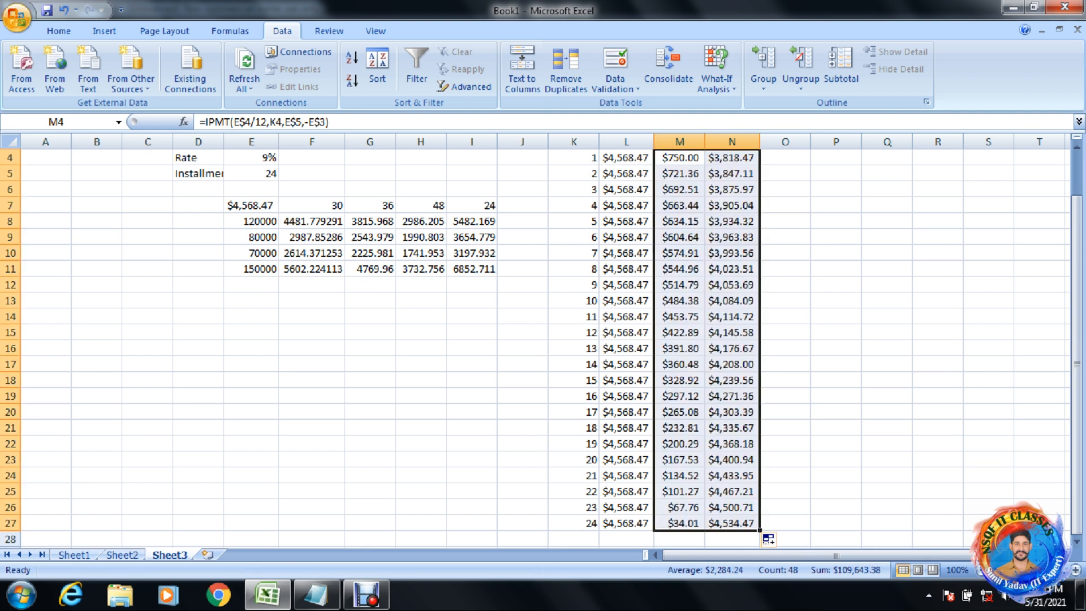
{"action": "left_click_drag", "start_coordinate": [1078, 407], "coordinate": [1078, 362]}
{"action": "left_click", "coordinate": [786, 285]}
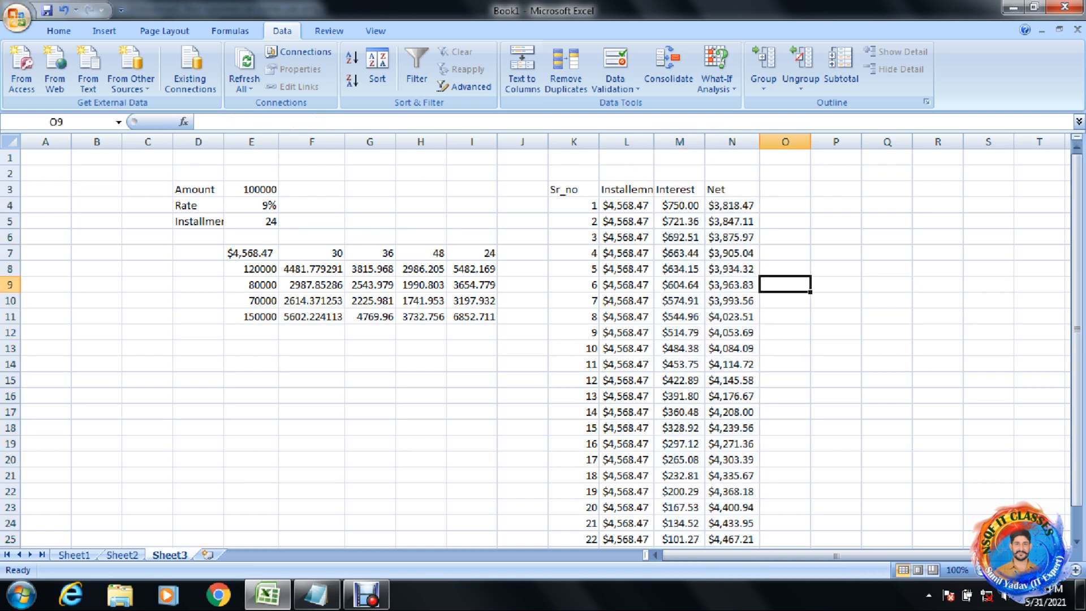
Step: Examine the IPMT formulas and interest amounts down the Interest column, from the first period to the last
{"action": "left_click", "coordinate": [679, 205]}
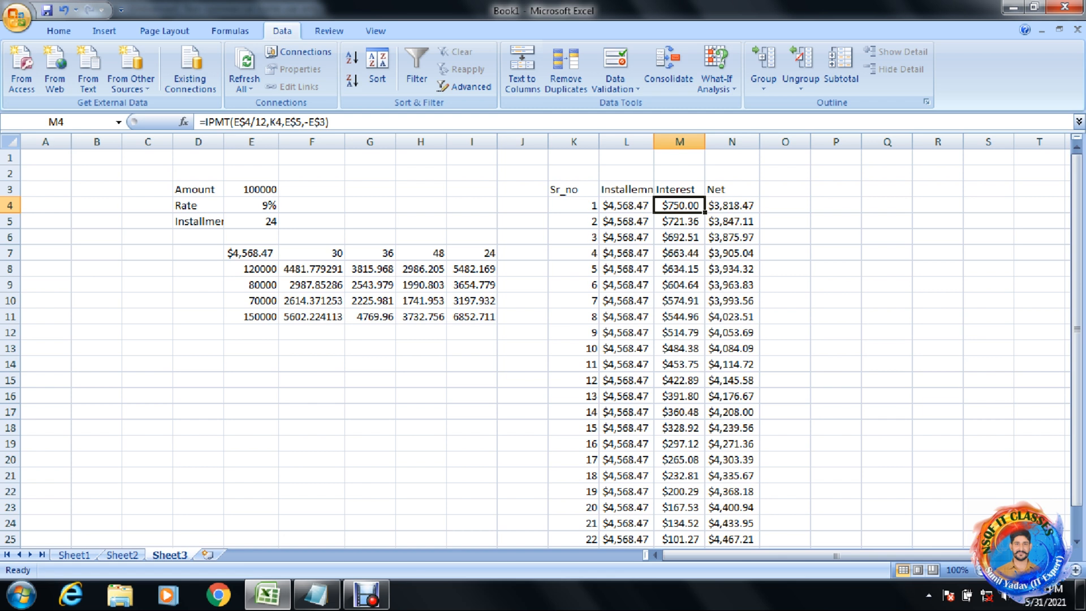
{"action": "left_click", "coordinate": [679, 221]}
{"action": "key", "text": "Down"}
{"action": "key", "text": "Down"}
{"action": "key", "text": "Down"}
{"action": "key", "text": "Down"}
{"action": "key", "text": "Down"}
{"action": "key", "text": "Down"}
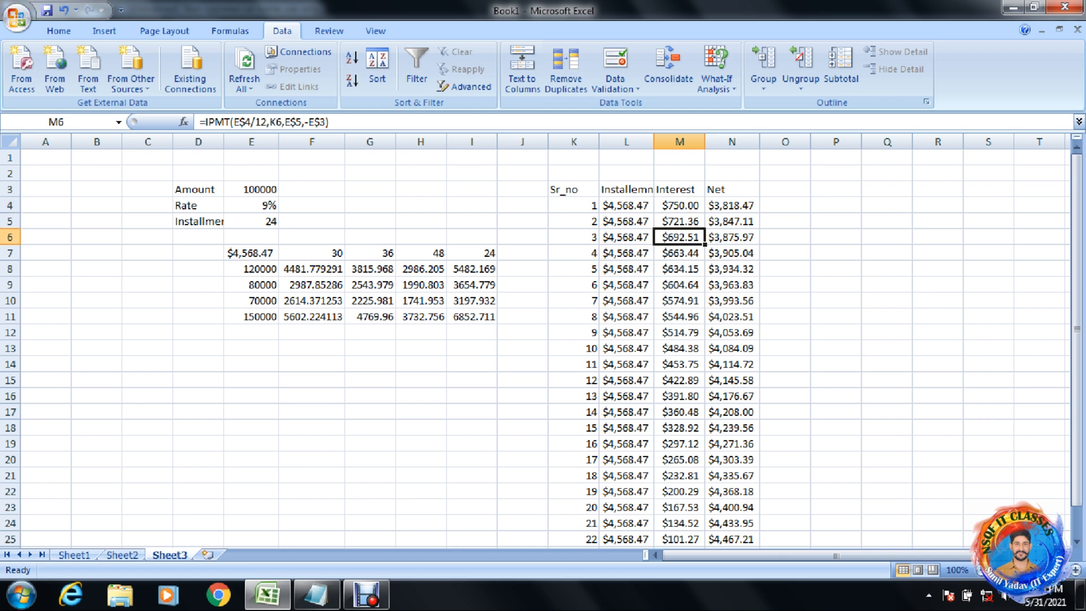
{"action": "key", "text": "Down"}
{"action": "key", "text": "Down"}
{"action": "key", "text": "Down"}
{"action": "key", "text": "Down"}
{"action": "key", "text": "Down"}
{"action": "key", "text": "Down"}
{"action": "key", "text": "Down"}
{"action": "key", "text": "Down"}
{"action": "key", "text": "Down"}
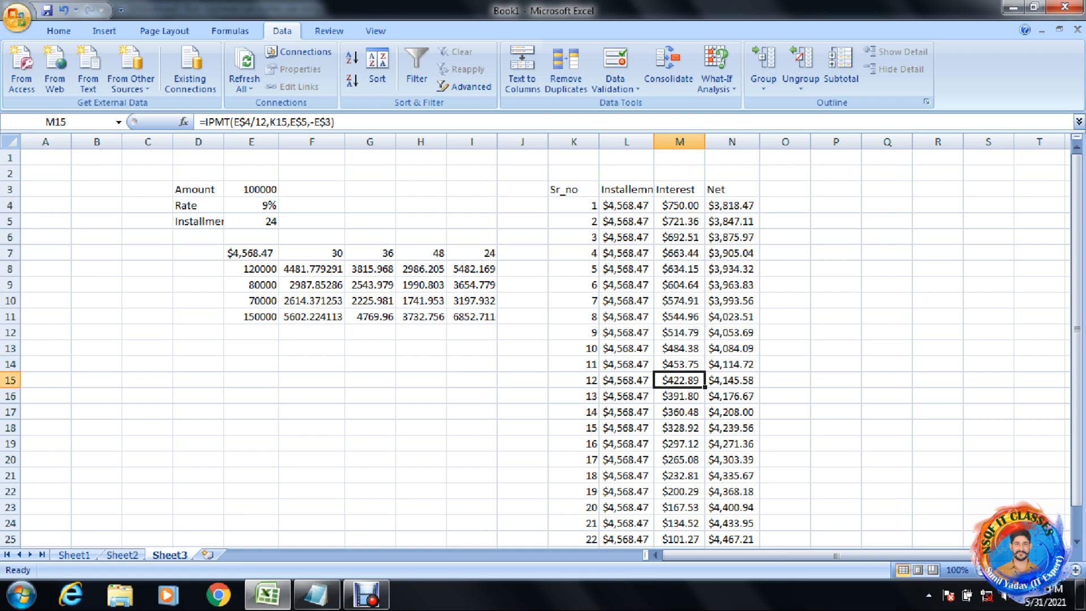
{"action": "key", "text": "Down"}
{"action": "key", "text": "Down"}
{"action": "key", "text": "Down"}
{"action": "key", "text": "Down"}
{"action": "key", "text": "Down"}
{"action": "key", "text": "Down"}
{"action": "key", "text": "Down"}
{"action": "key", "text": "Down"}
{"action": "key", "text": "Down"}
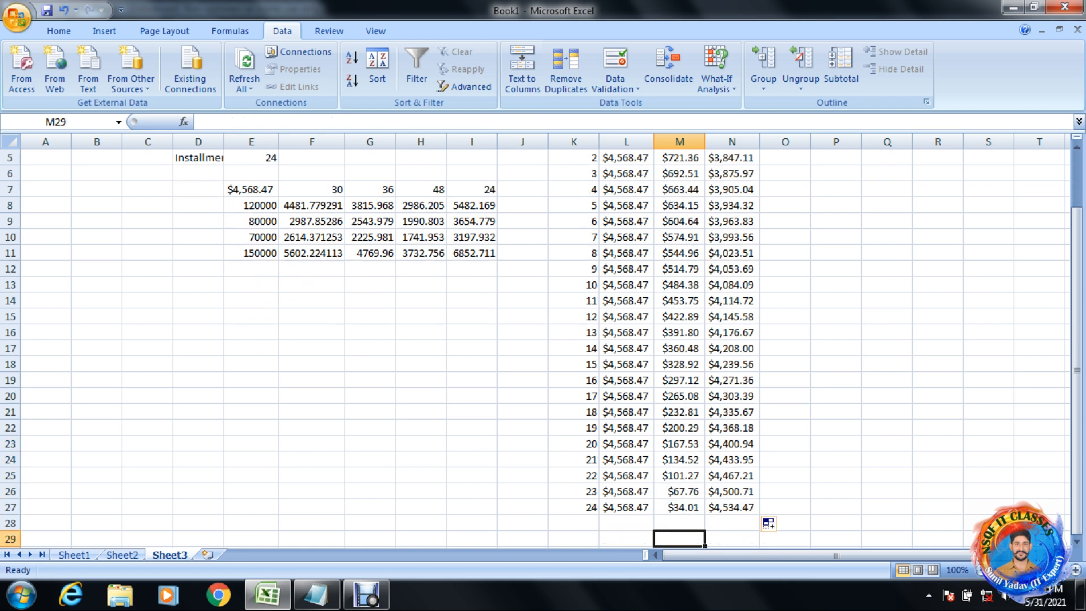
Step: Total the installments in L28 with =SUM(L4:L27) and the interest in M28 with =SUM(M4:M27)
{"action": "left_click", "coordinate": [627, 523]}
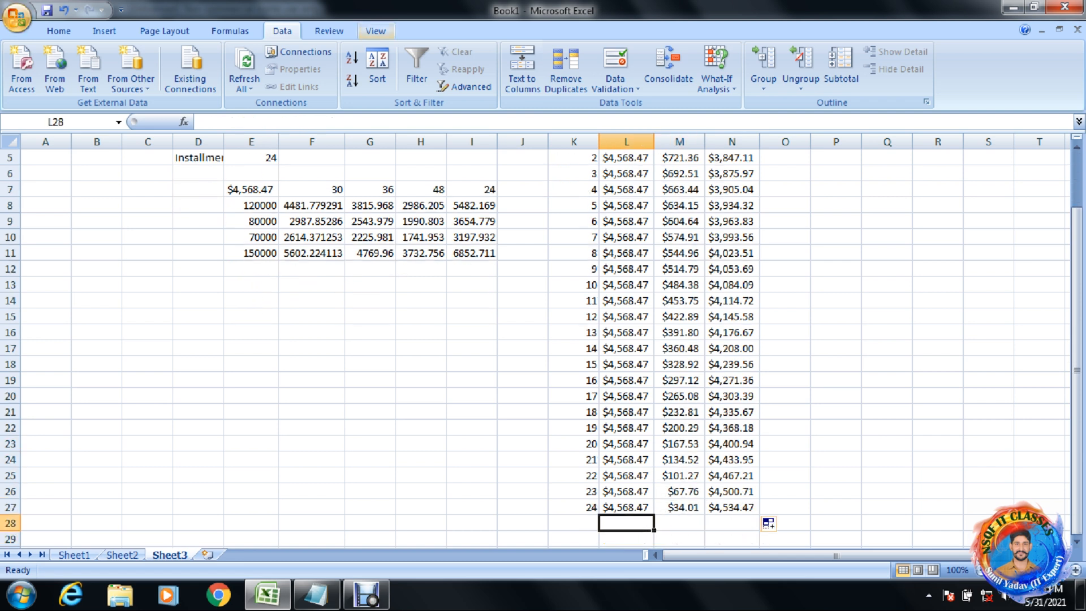
{"action": "left_click", "coordinate": [59, 31]}
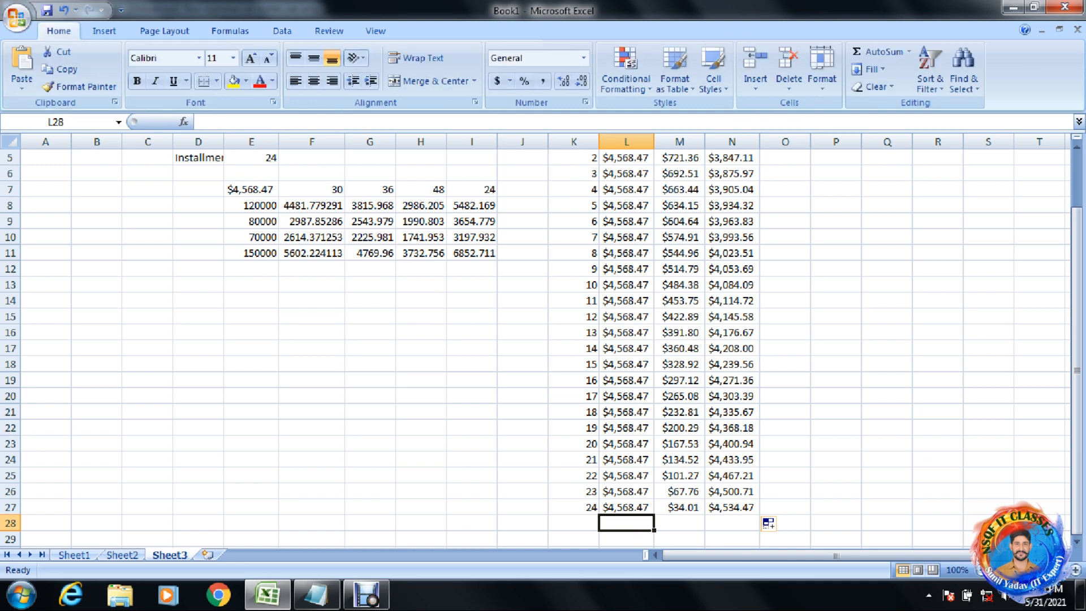
{"action": "double_click", "coordinate": [880, 52]}
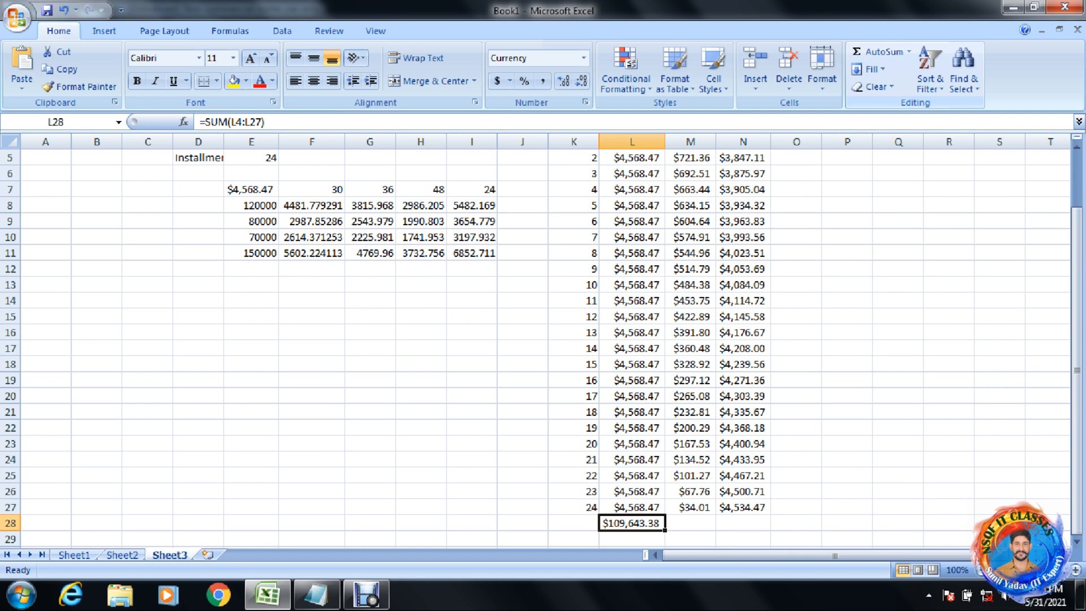
{"action": "left_click", "coordinate": [691, 507]}
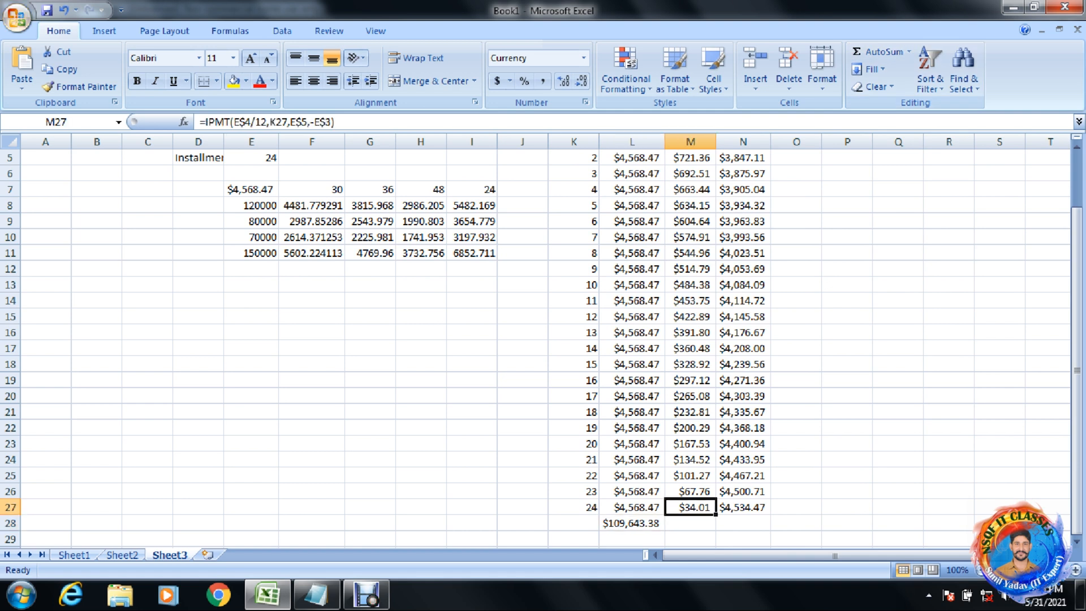
{"action": "left_click", "coordinate": [690, 523]}
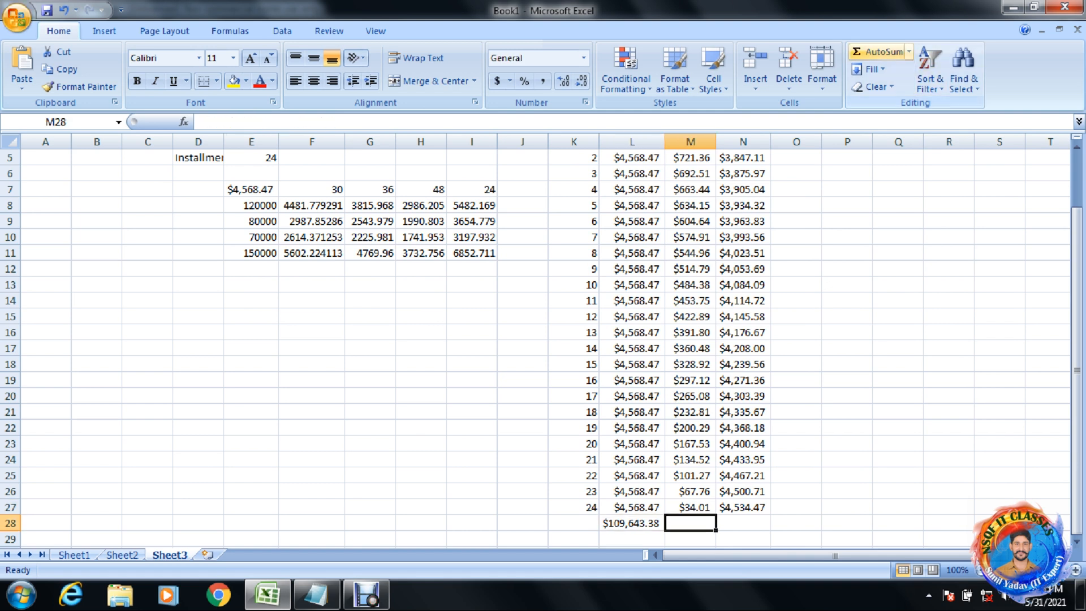
{"action": "left_click", "coordinate": [877, 52]}
{"action": "left_click", "coordinate": [877, 52]}
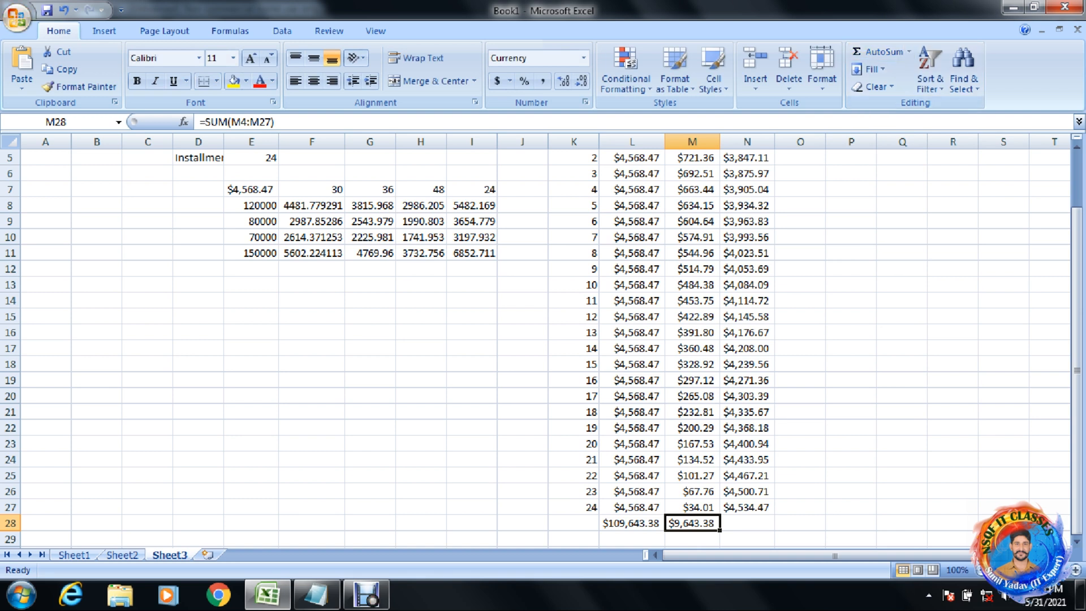
Step: Total the net amounts in N28 with =SUM(N4:N27)
{"action": "left_click", "coordinate": [747, 523]}
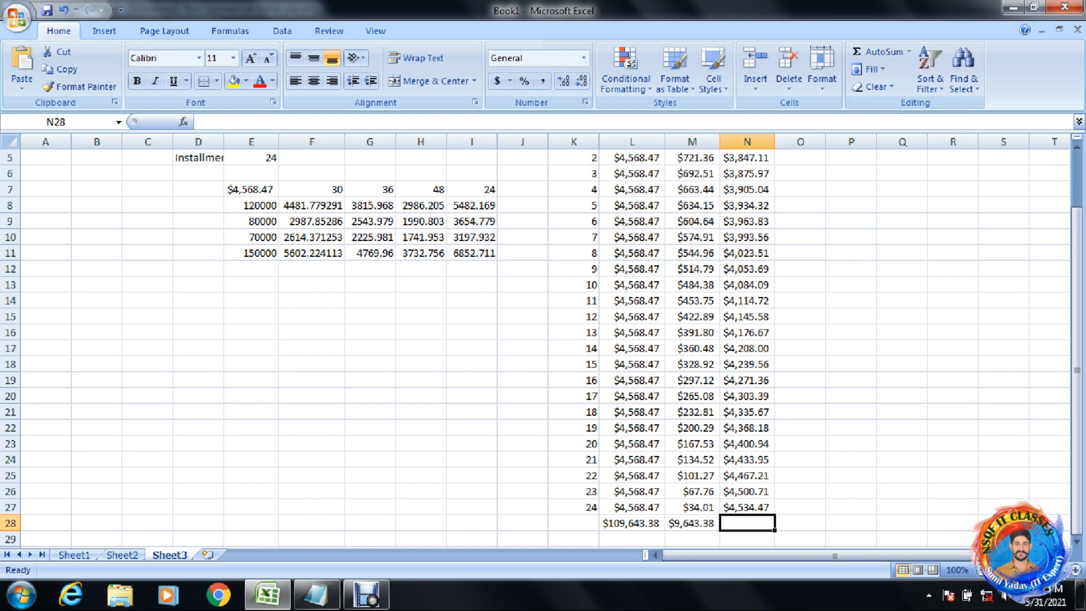
{"action": "left_click", "coordinate": [877, 52]}
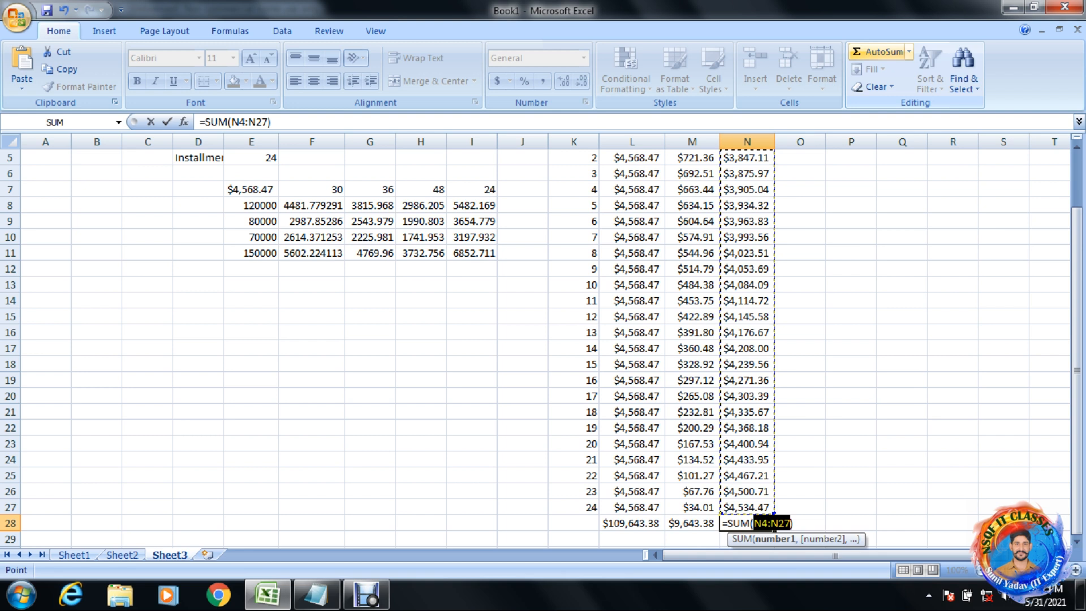
{"action": "left_click", "coordinate": [877, 51]}
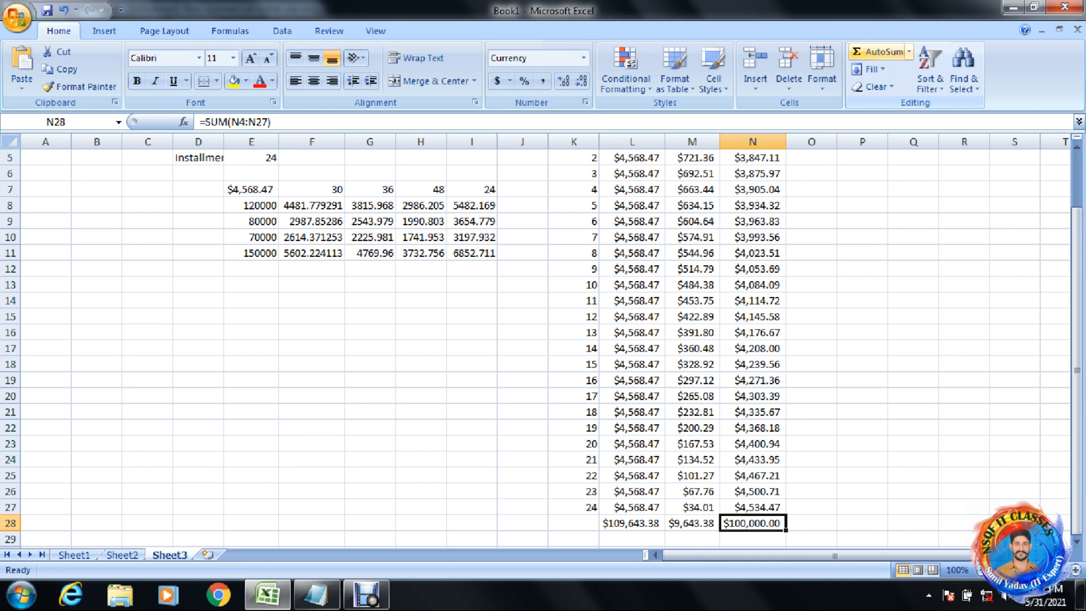
Step: Set the repayment schedule with its headings and totals, K3:N28, as the print area
{"action": "key", "text": "Up"}
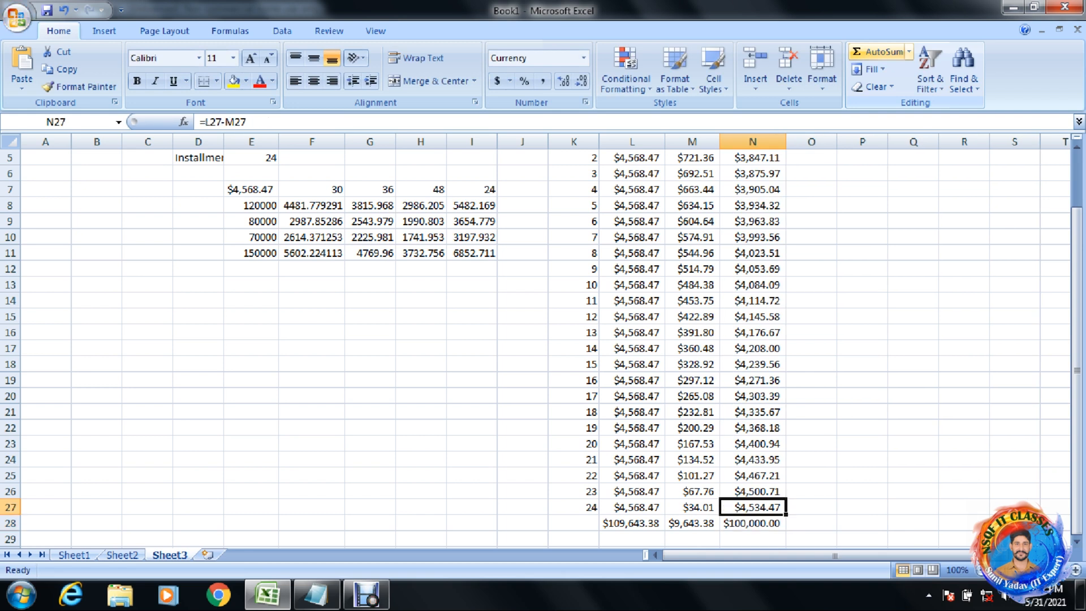
{"action": "key", "text": "Up"}
{"action": "key", "text": "Up"}
{"action": "key", "text": "Up"}
{"action": "key", "text": "Up"}
{"action": "key", "text": "Up"}
{"action": "key", "text": "Up"}
{"action": "key", "text": "Up"}
{"action": "key", "text": "Up"}
{"action": "key", "text": "Up"}
{"action": "key", "text": "Up"}
{"action": "key", "text": "Up"}
{"action": "key", "text": "Up"}
{"action": "key", "text": "Up"}
{"action": "key", "text": "Up"}
{"action": "key", "text": "Up"}
{"action": "key", "text": "Up"}
{"action": "key", "text": "Up"}
{"action": "key", "text": "Up"}
{"action": "key", "text": "Up"}
{"action": "key", "text": "Up"}
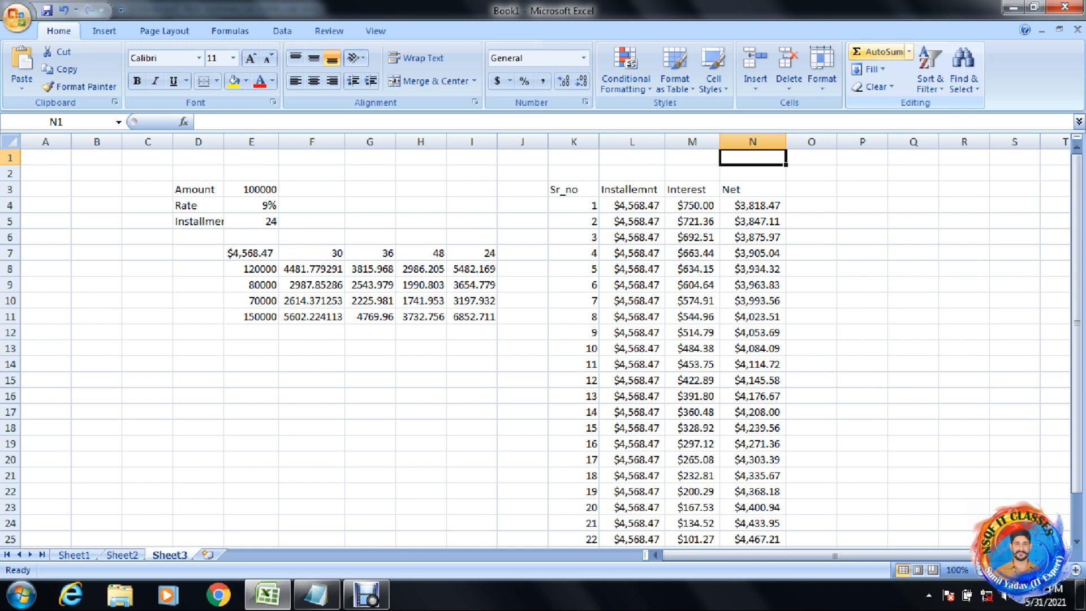
{"action": "key", "text": "Down"}
{"action": "key", "text": "Down"}
{"action": "key", "text": "Left"}
{"action": "key", "text": "Left"}
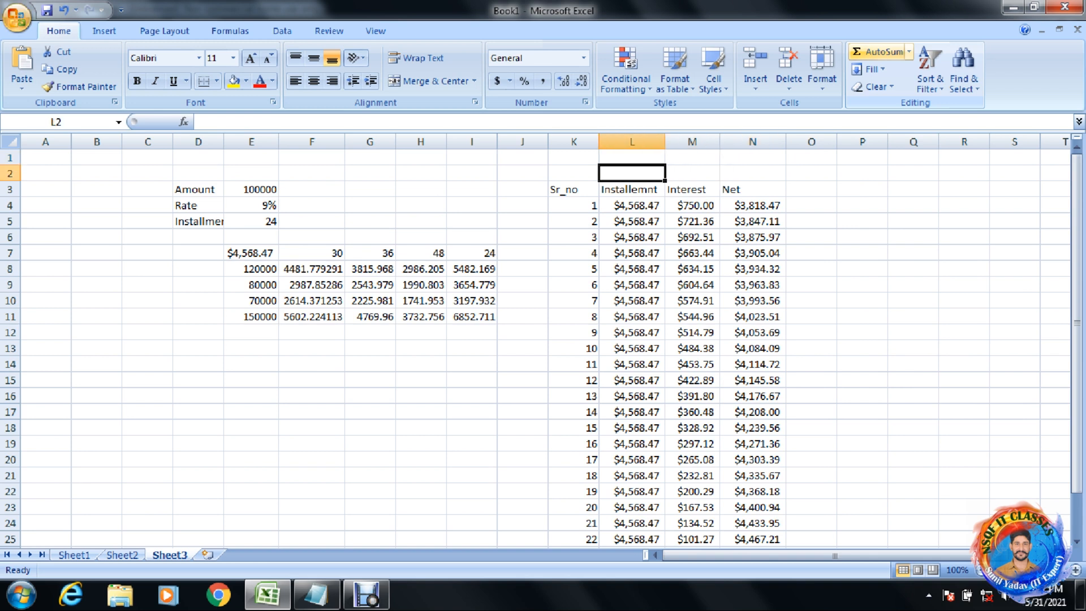
{"action": "key", "text": "Left"}
{"action": "key", "text": "shift+Right"}
{"action": "key", "text": "shift+Right"}
{"action": "key", "text": "shift+Right"}
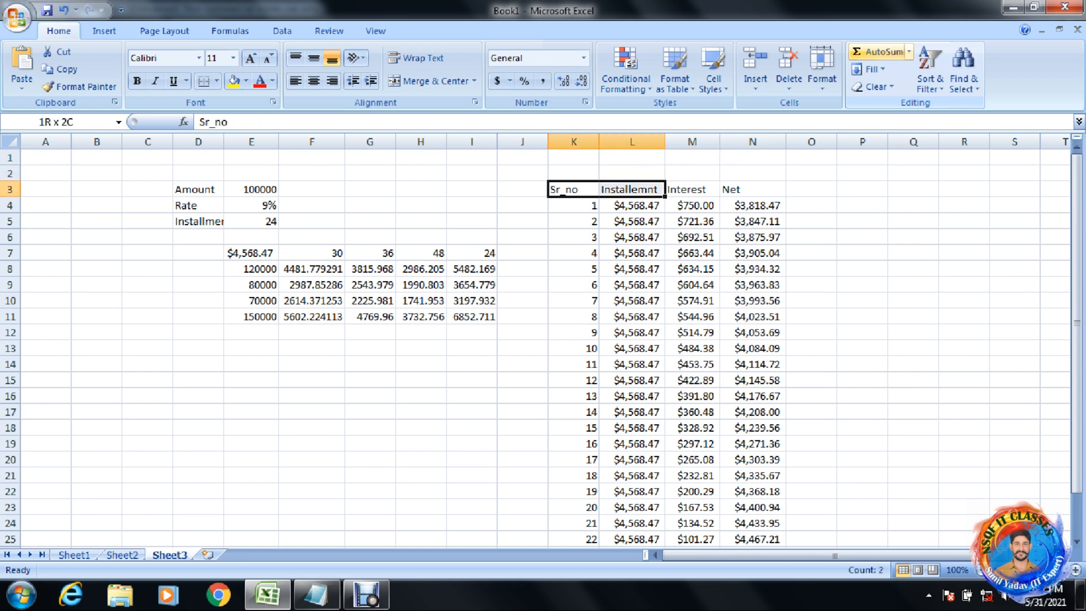
{"action": "key", "text": "shift+Down"}
{"action": "key", "text": "shift+Down"}
{"action": "key", "text": "shift+Down"}
{"action": "key", "text": "shift+Down"}
{"action": "key", "text": "shift+Down"}
{"action": "key", "text": "shift+Down"}
{"action": "key", "text": "shift+Down"}
{"action": "key", "text": "shift+Down"}
{"action": "key", "text": "shift+Down"}
{"action": "key", "text": "shift+Down"}
{"action": "key", "text": "shift+Down"}
{"action": "key", "text": "shift+Down"}
{"action": "key", "text": "shift+Down"}
{"action": "key", "text": "shift+Down"}
{"action": "key", "text": "shift+Down"}
{"action": "key", "text": "shift+Down"}
{"action": "key", "text": "shift+Down"}
{"action": "key", "text": "shift+Down"}
{"action": "key", "text": "shift+Down"}
{"action": "key", "text": "shift+Down"}
{"action": "key", "text": "shift+Down"}
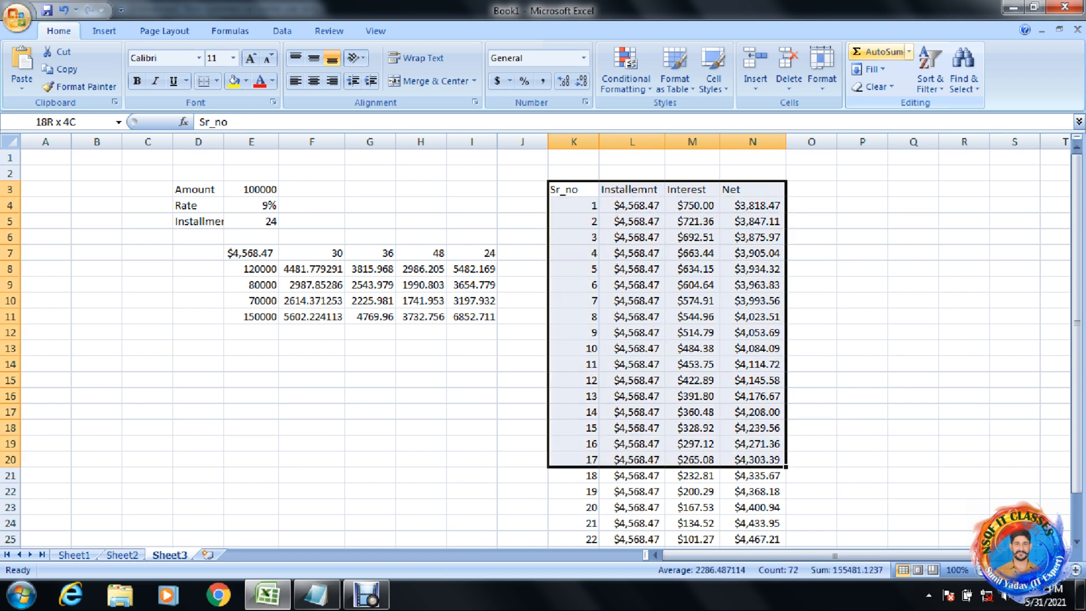
{"action": "left_click", "coordinate": [880, 52]}
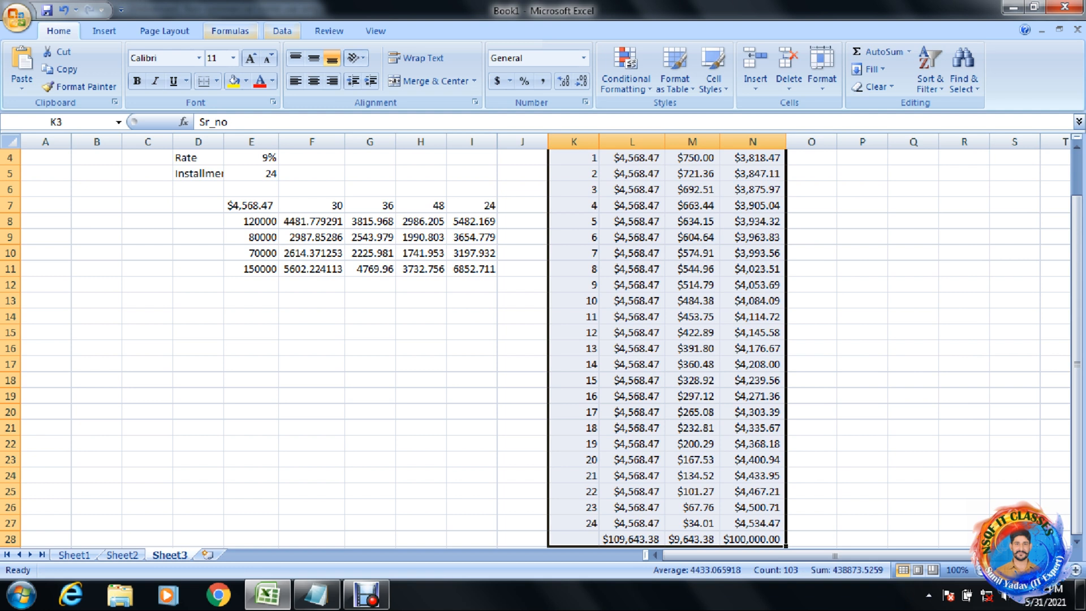
{"action": "left_click", "coordinate": [165, 31]}
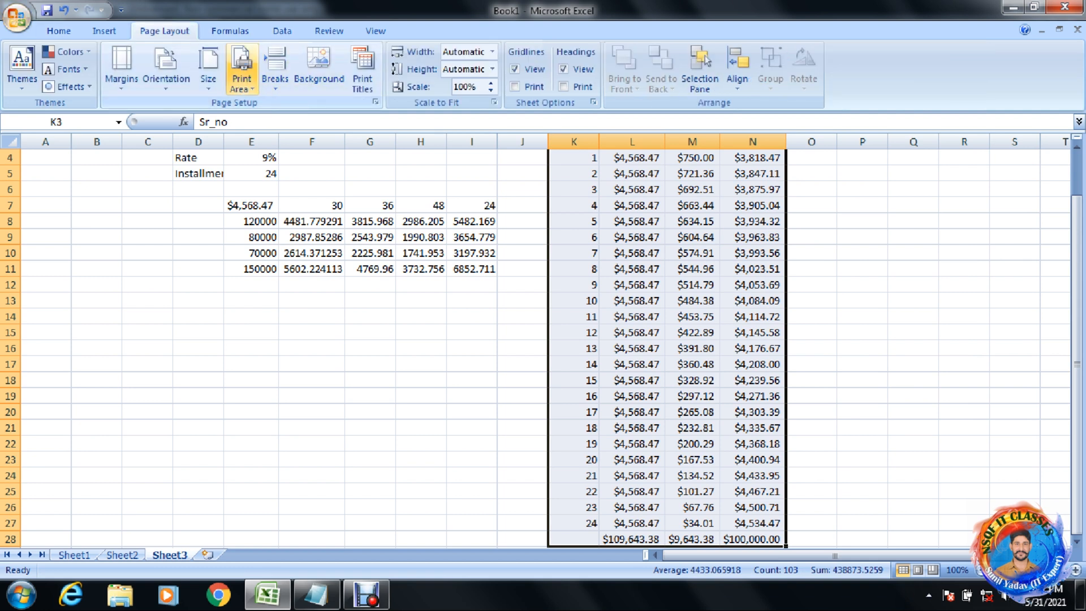
{"action": "left_click", "coordinate": [242, 71]}
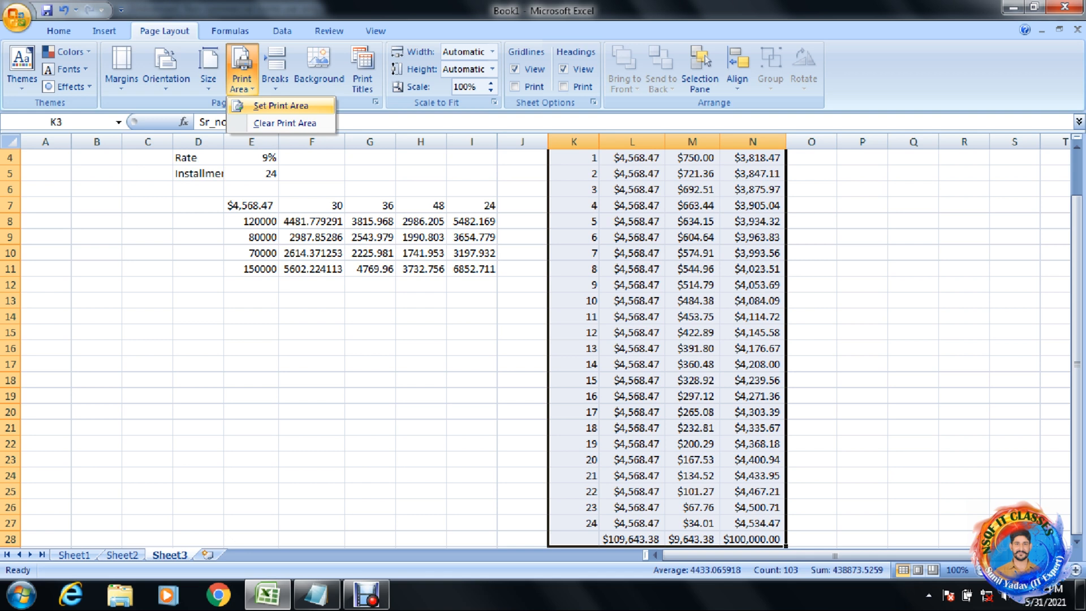
{"action": "left_click", "coordinate": [291, 104]}
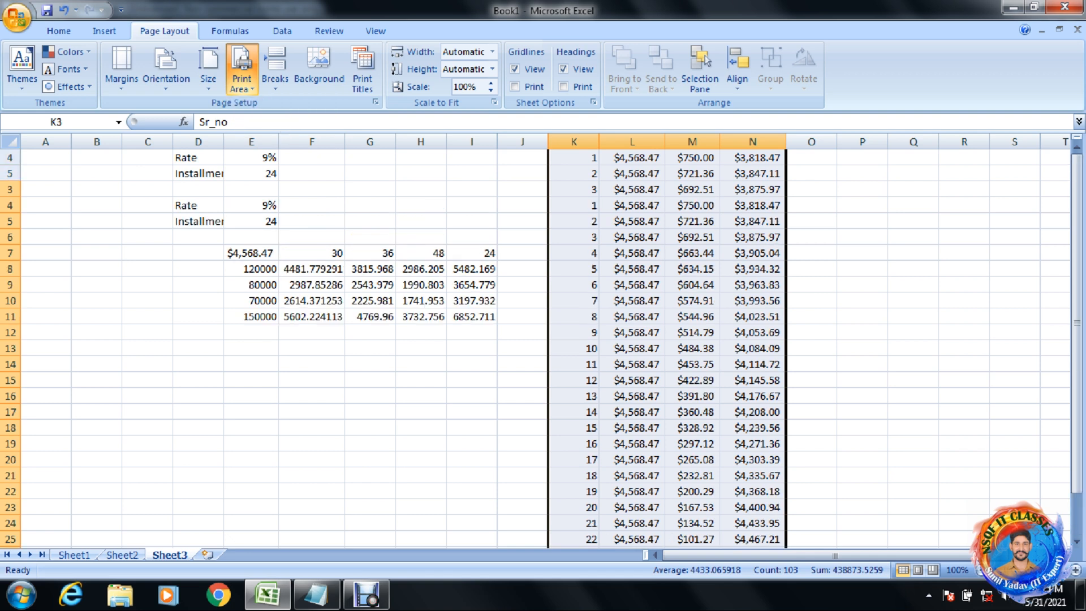
{"action": "mouse_move", "coordinate": [1077, 308]}
{"action": "left_mouse_down"}
{"action": "mouse_move", "coordinate": [1077, 349]}
{"action": "mouse_move", "coordinate": [1078, 309]}
{"action": "left_mouse_up"}
{"action": "left_click", "coordinate": [964, 333]}
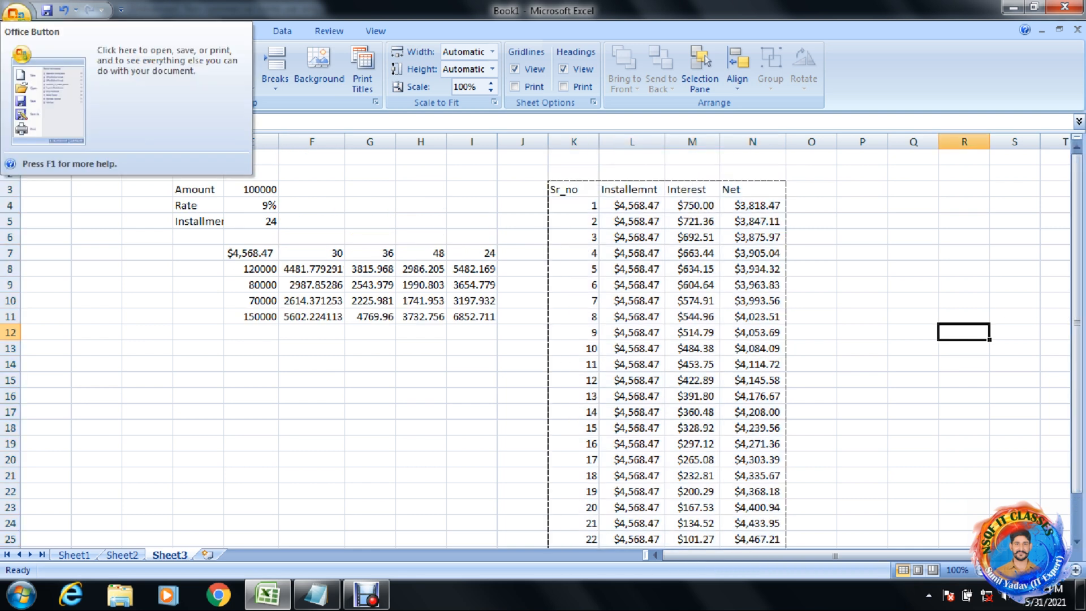
Step: Check the repayment schedule's printed page in Print Preview, including a magnified view of its headings and first rows, and return to the sheet
{"action": "left_click", "coordinate": [16, 12]}
{"action": "mouse_move", "coordinate": [49, 193]}
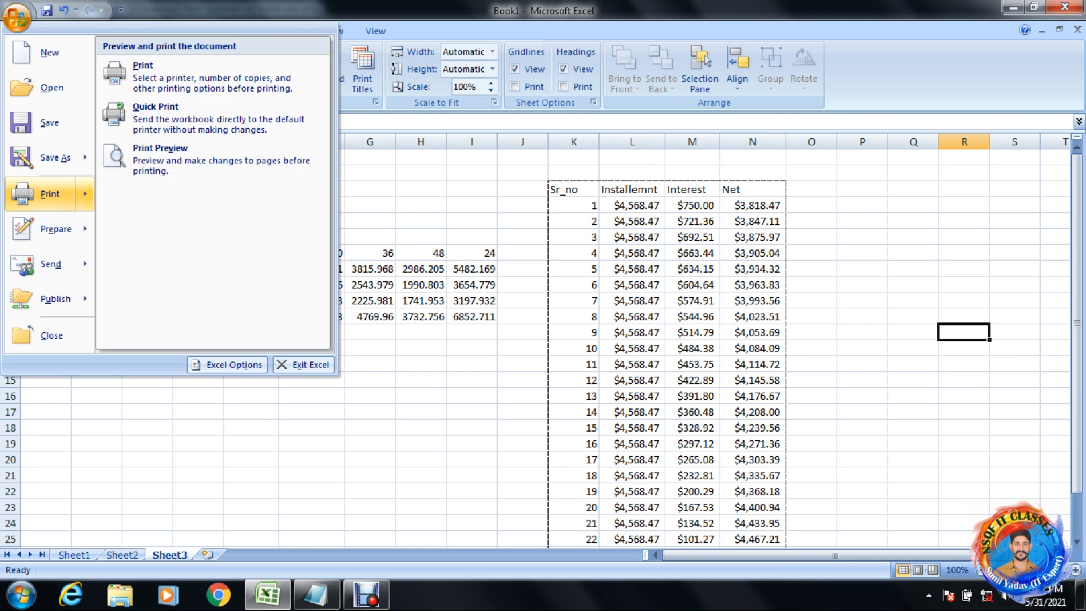
{"action": "left_click", "coordinate": [160, 160]}
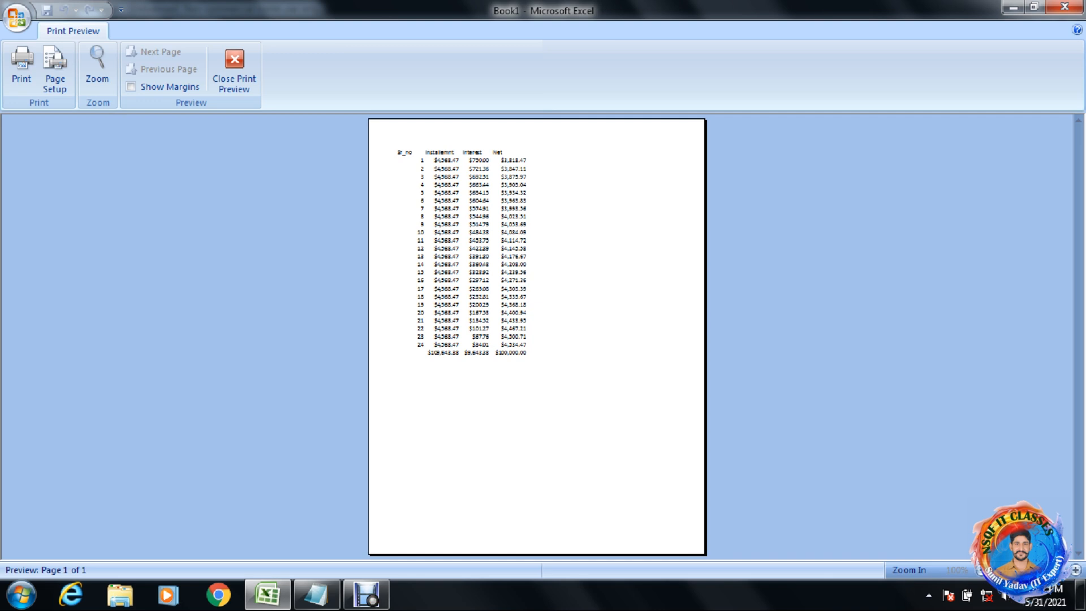
{"action": "left_click", "coordinate": [493, 231]}
{"action": "left_click_drag", "start_coordinate": [1079, 319], "coordinate": [1079, 215]}
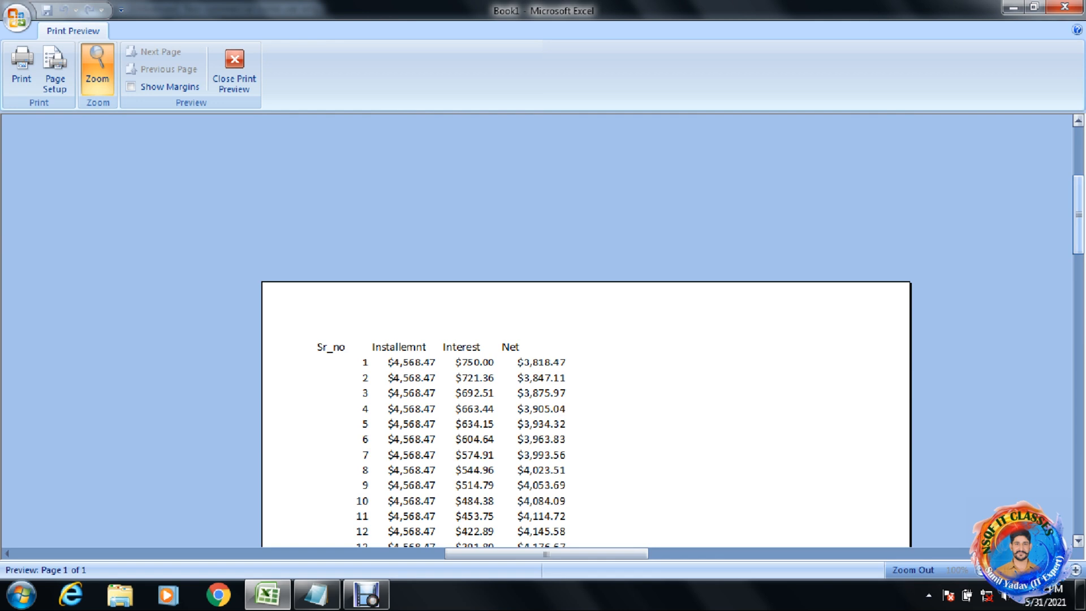
{"action": "key", "text": "Escape"}
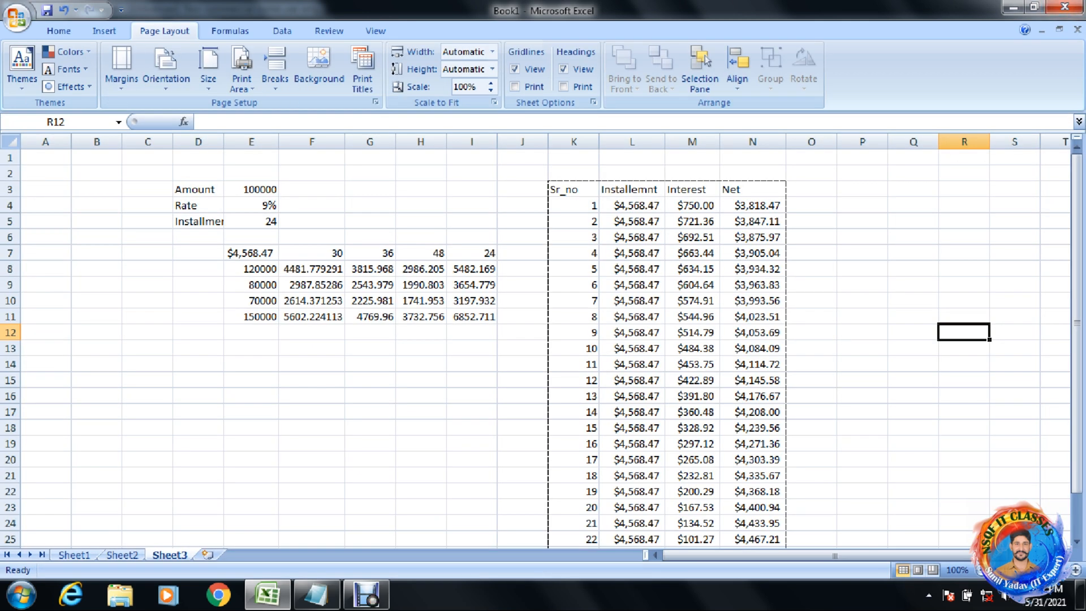
Step: Center the contents of the whole repayment schedule, K3:N28, horizontally in their cells
{"action": "left_click_drag", "start_coordinate": [574, 190], "coordinate": [785, 514]}
{"action": "left_click_drag", "start_coordinate": [147, 237], "coordinate": [59, 31]}
{"action": "left_click", "coordinate": [59, 32]}
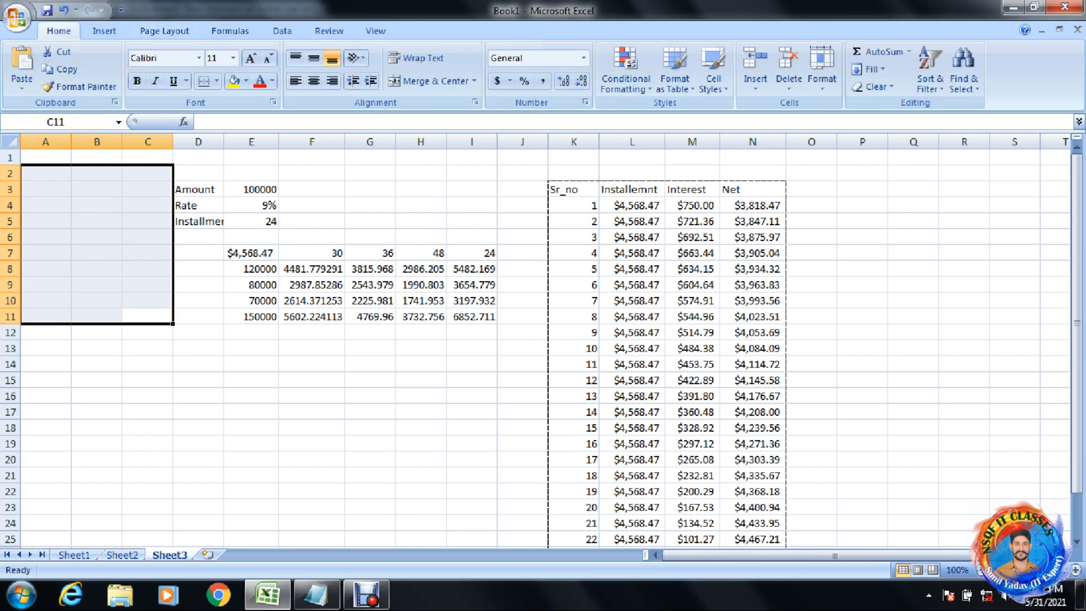
{"action": "left_click_drag", "start_coordinate": [572, 189], "coordinate": [784, 529]}
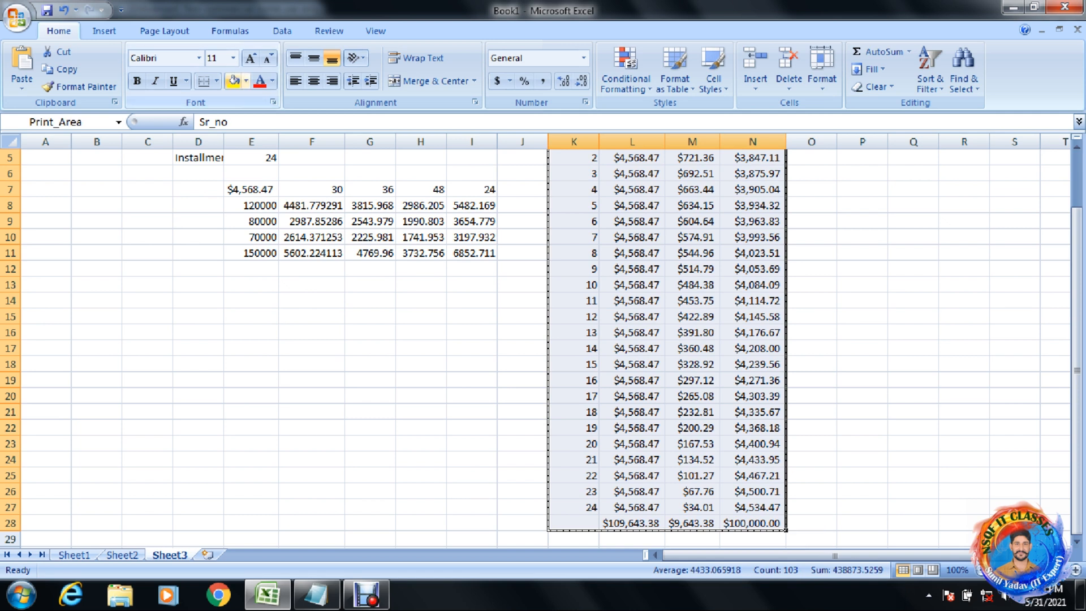
{"action": "left_click", "coordinate": [313, 81]}
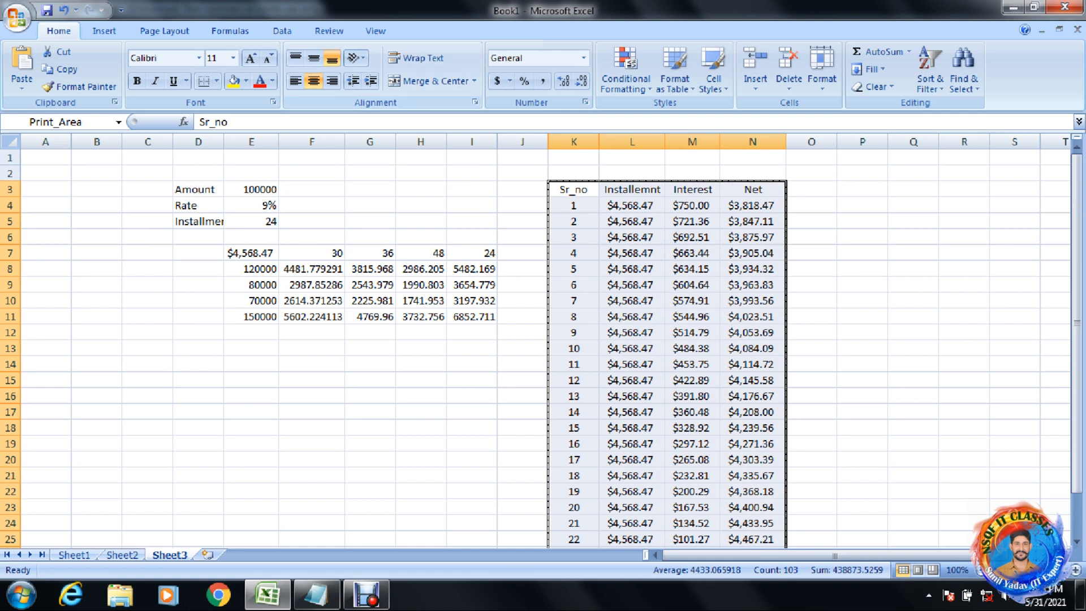
{"action": "left_click", "coordinate": [573, 221]}
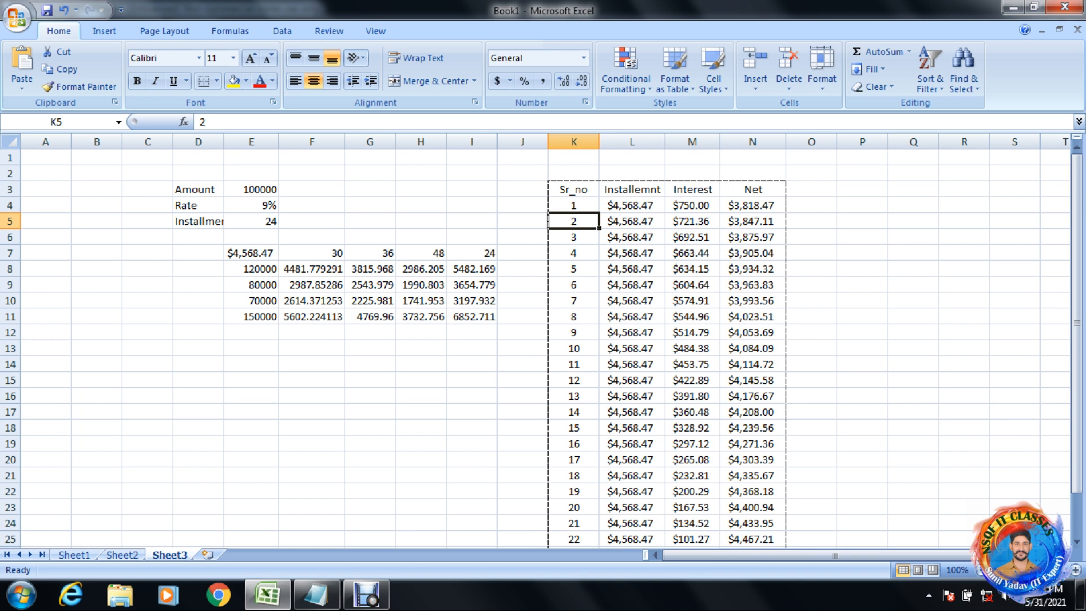
{"action": "left_click", "coordinate": [366, 596]}
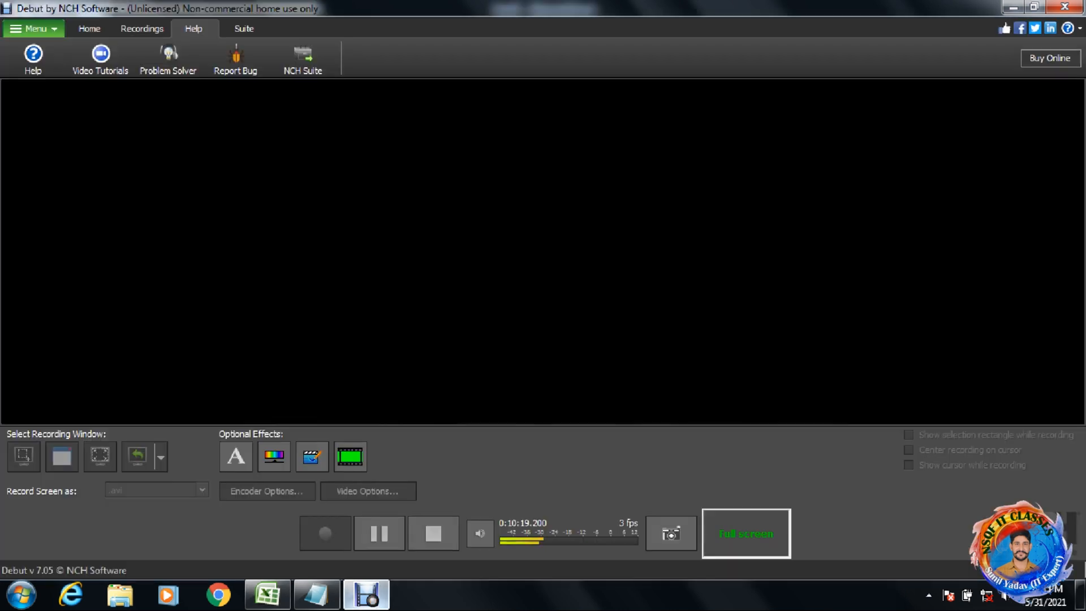